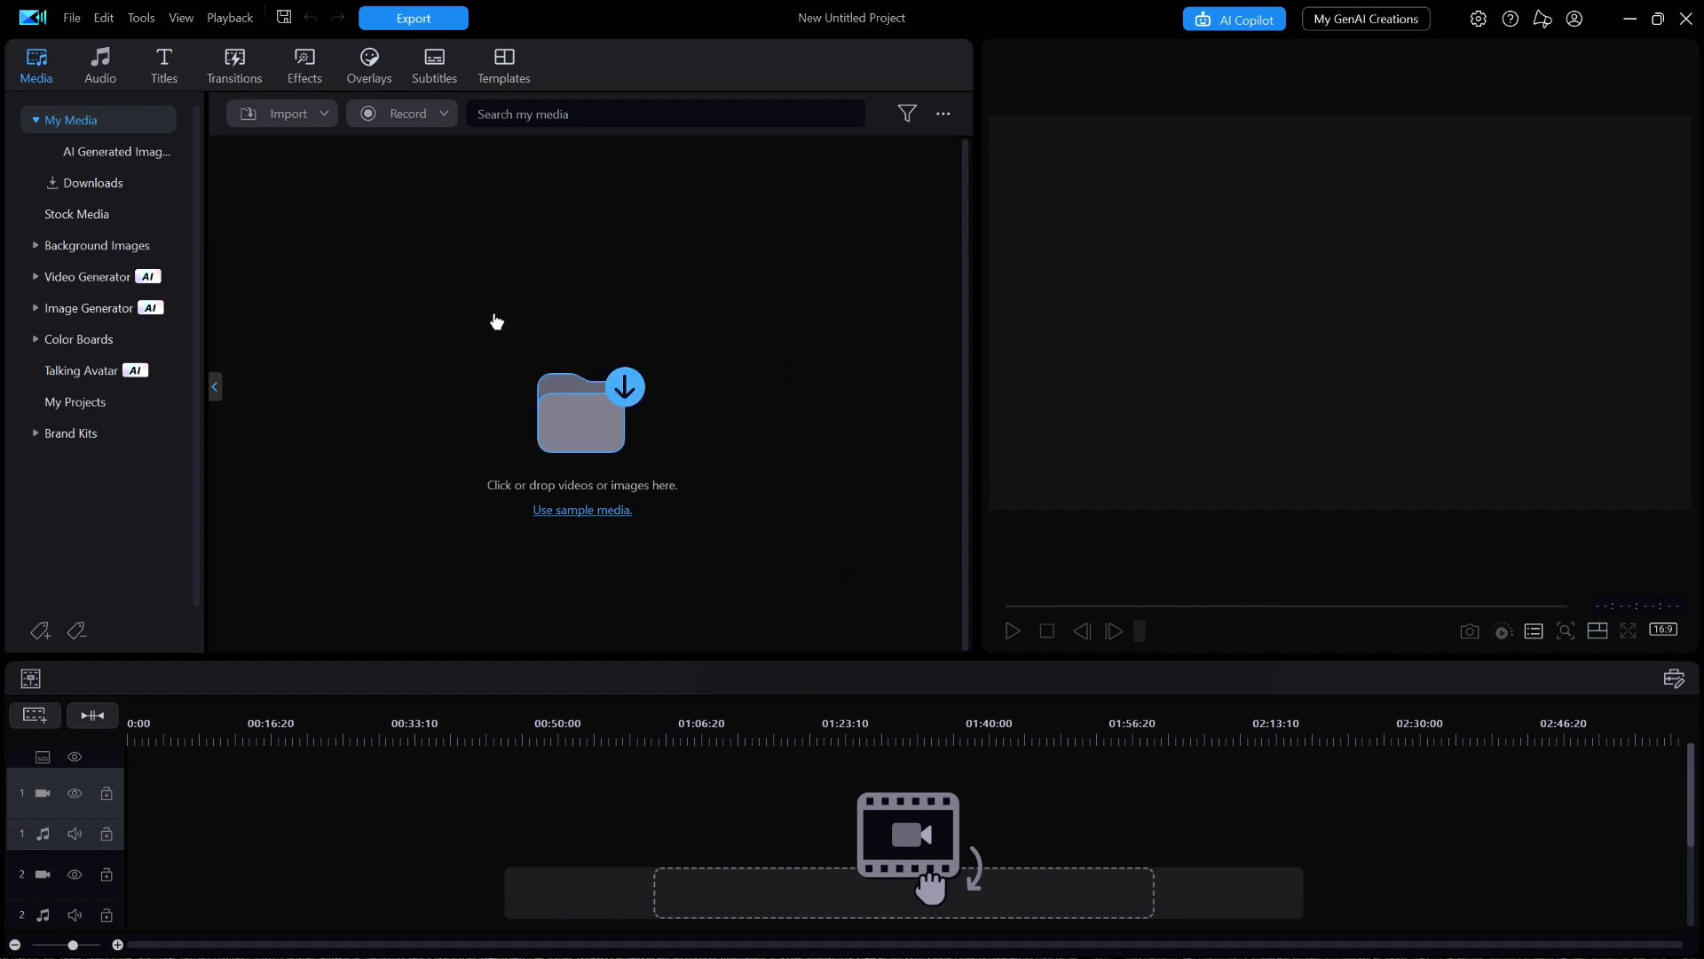
Open the Titles library, expand its subcategories, and scroll through the Japanese Colorful templates
left_click(168, 58)
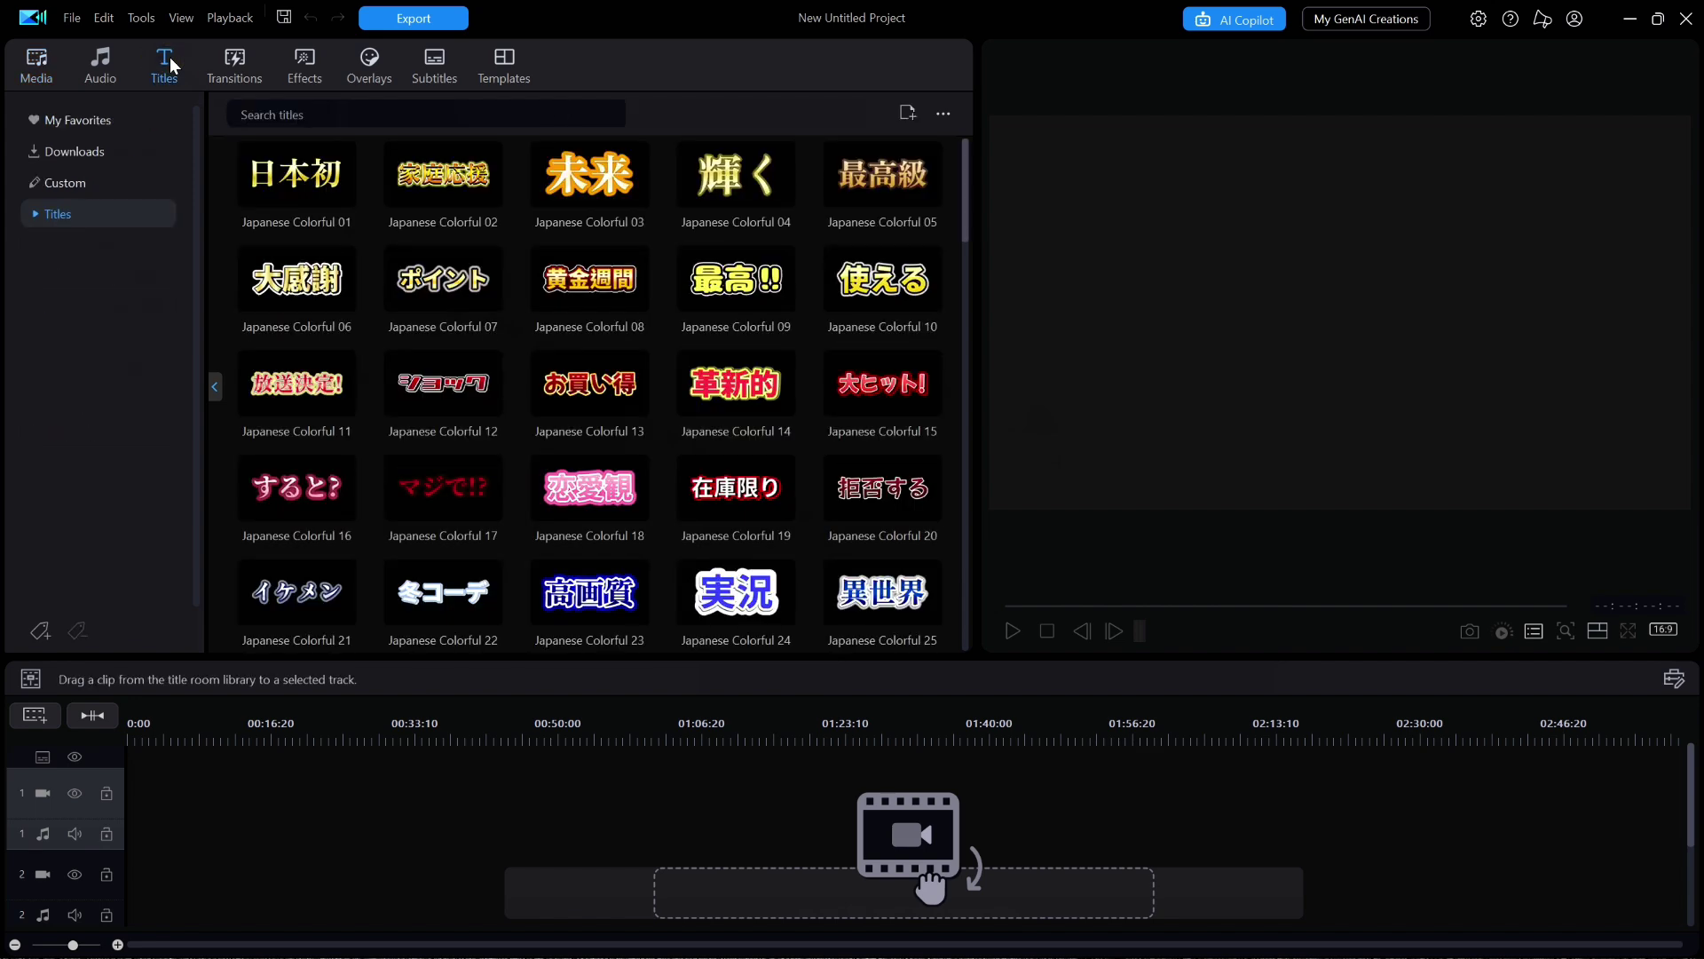
left_click(46, 215)
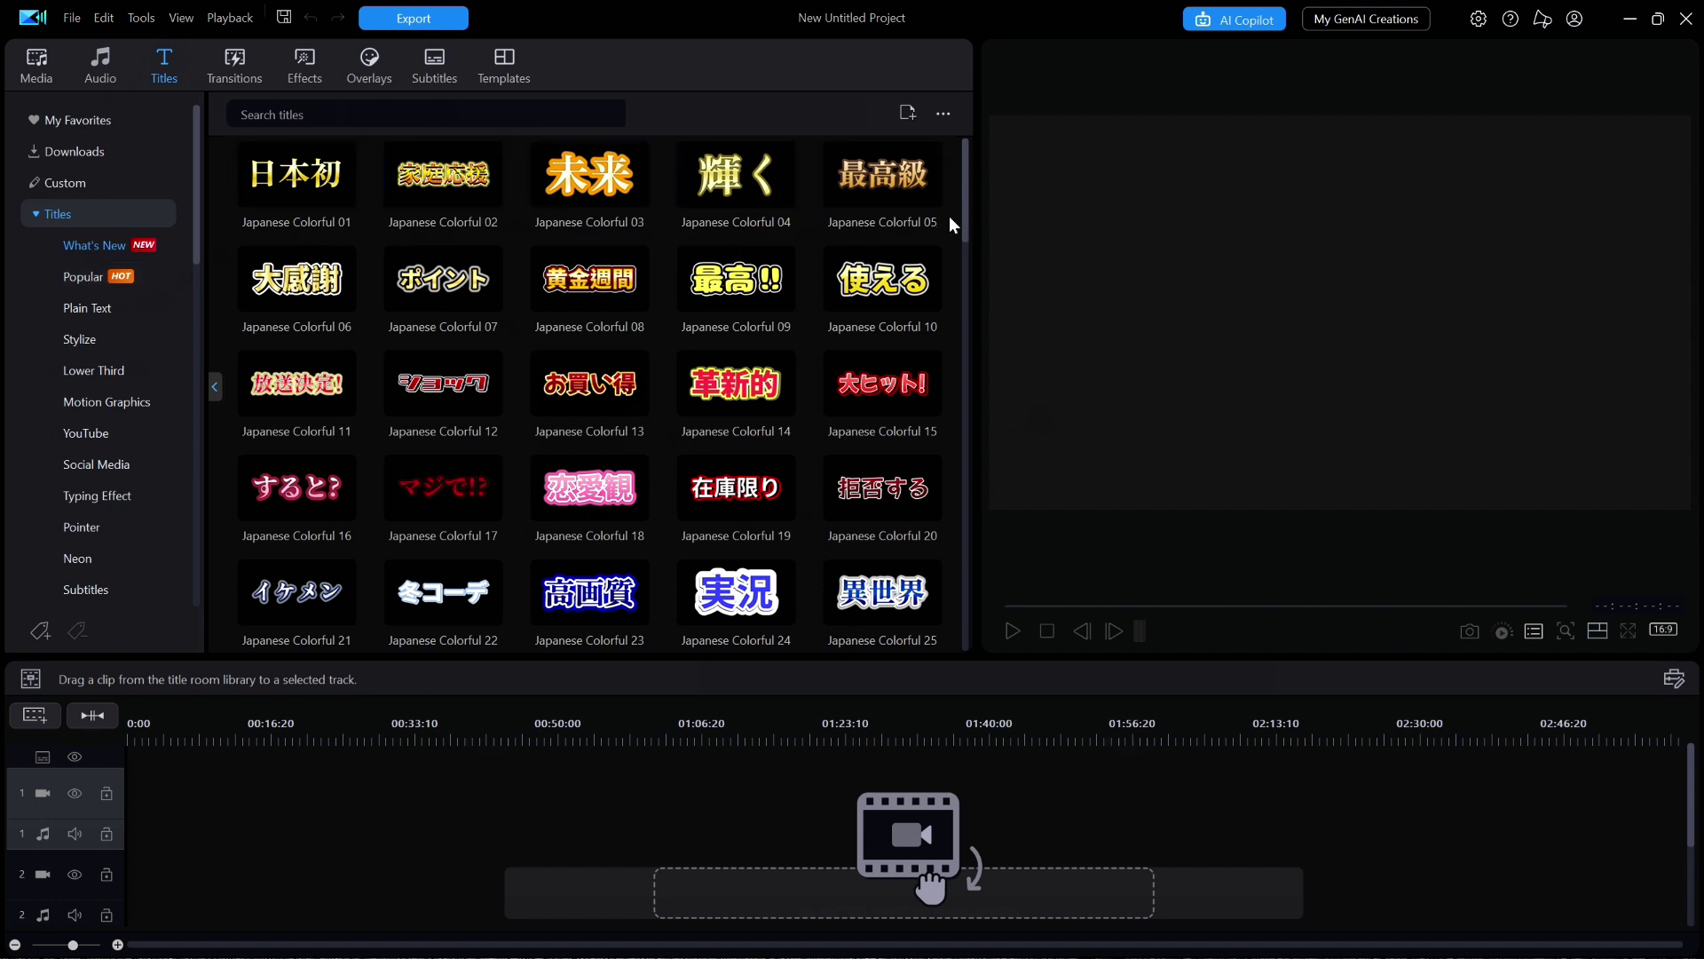
left_click_drag(966, 211, 964, 302)
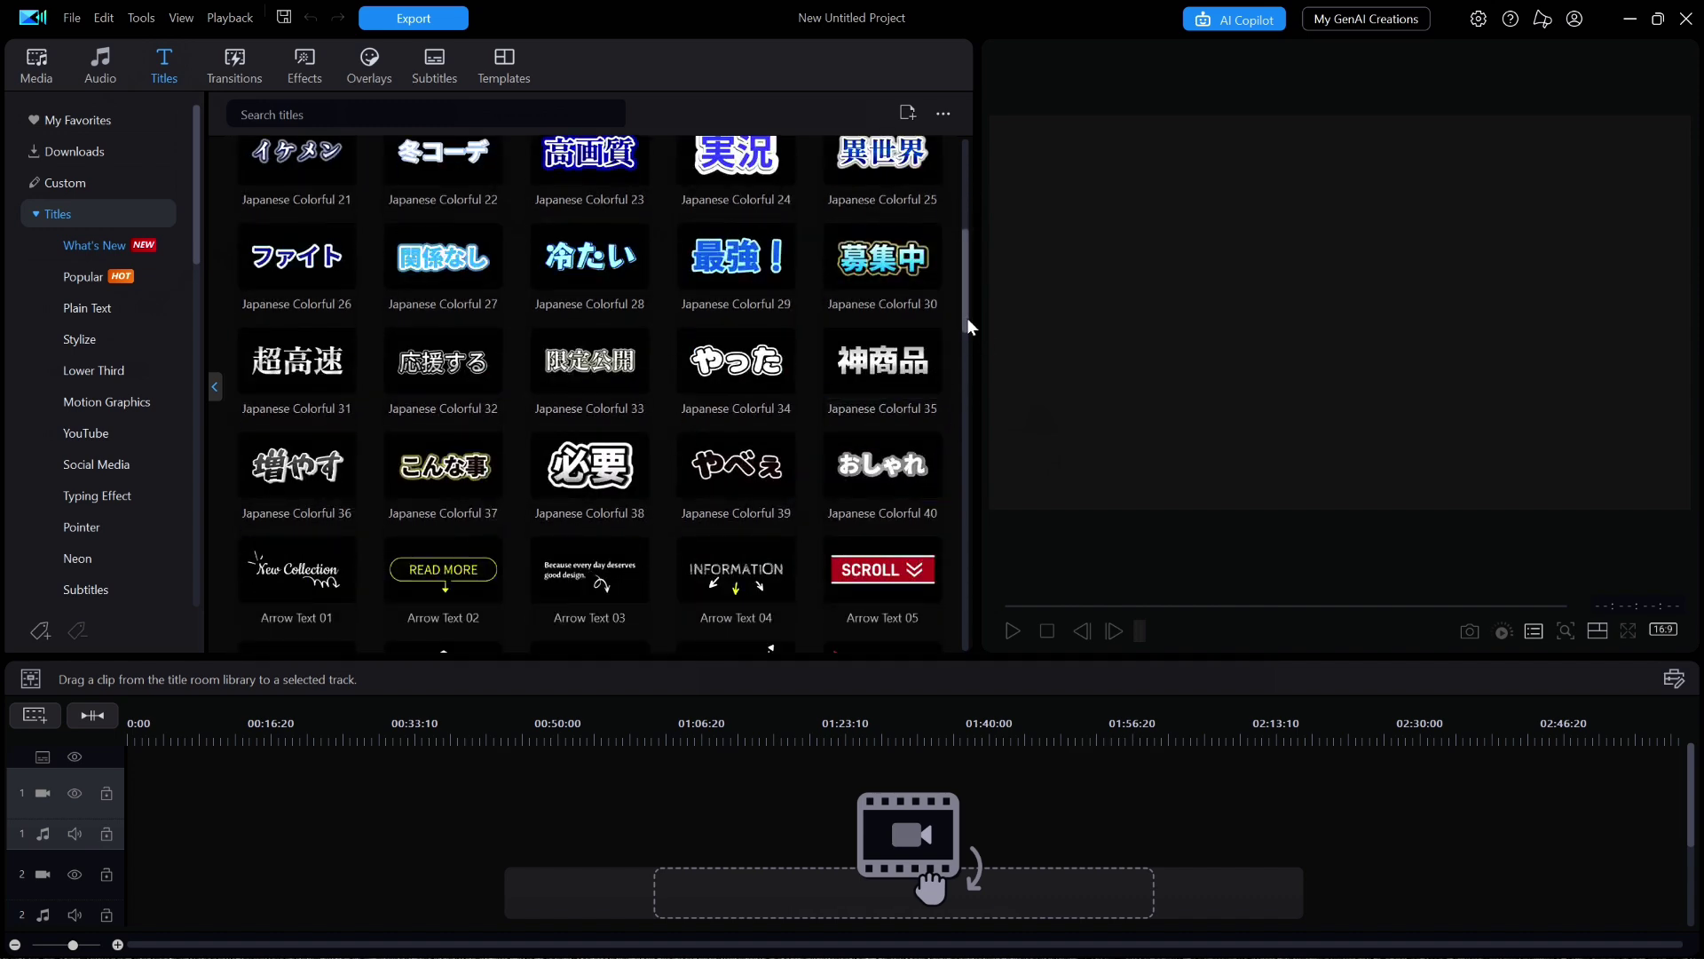
left_click_drag(967, 318, 969, 191)
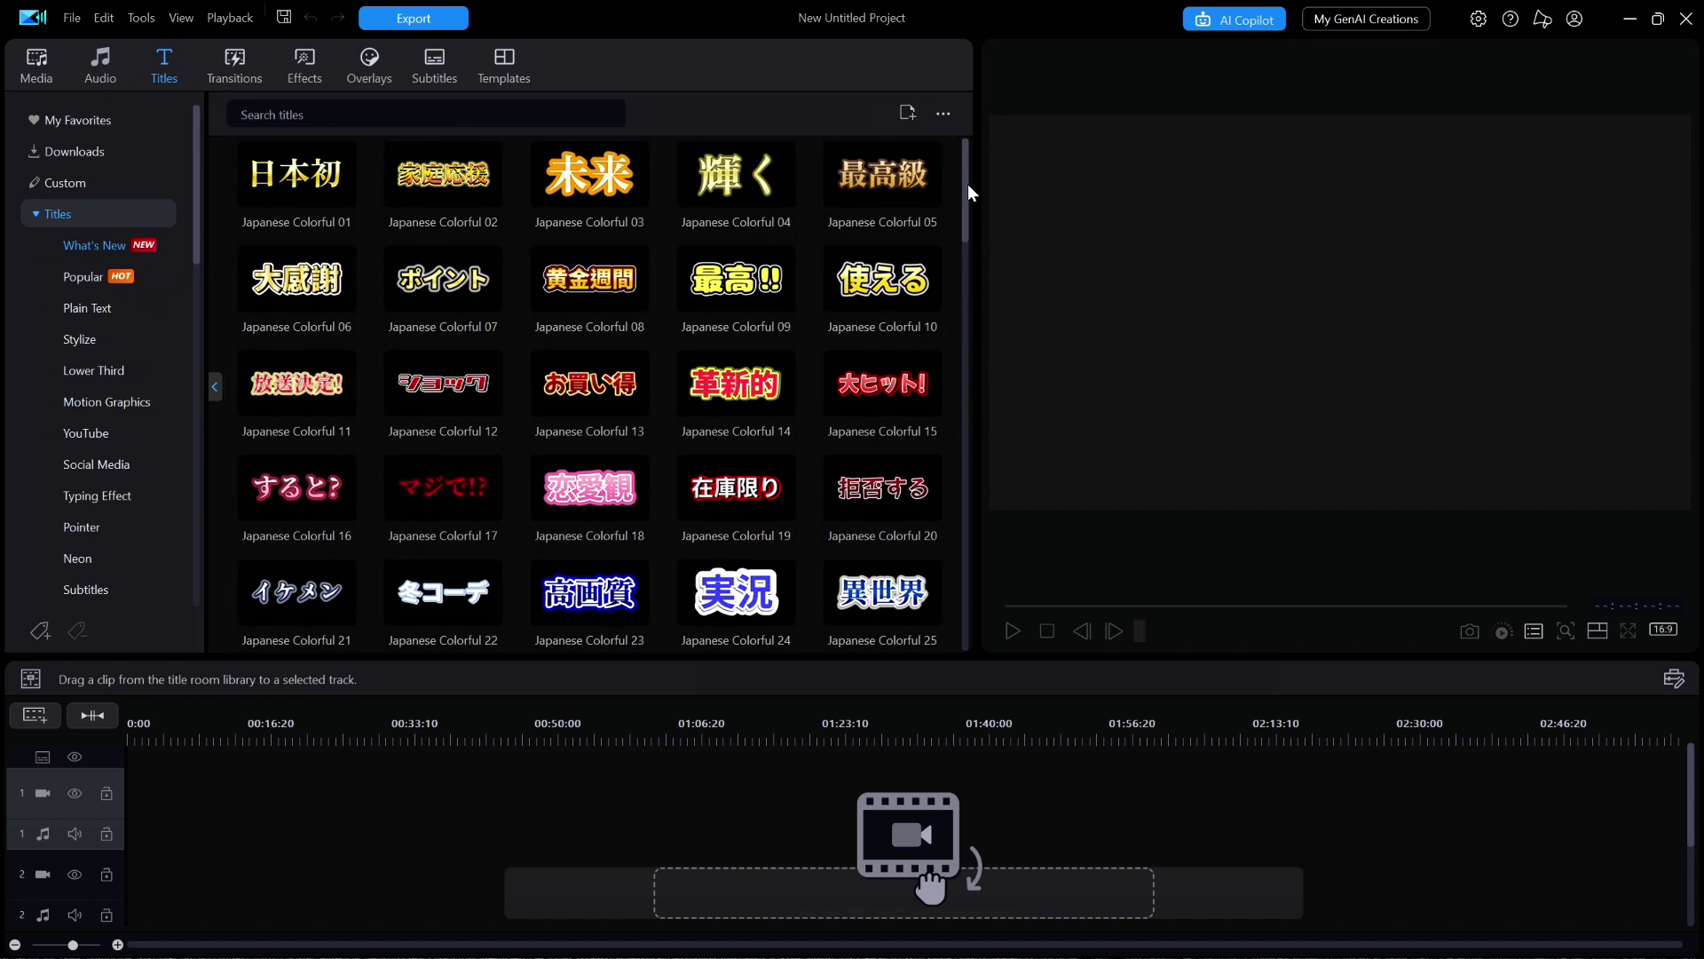
Preview the Japanese Colorful 01, 06, 11, 14 and 02 title templates
left_click(288, 176)
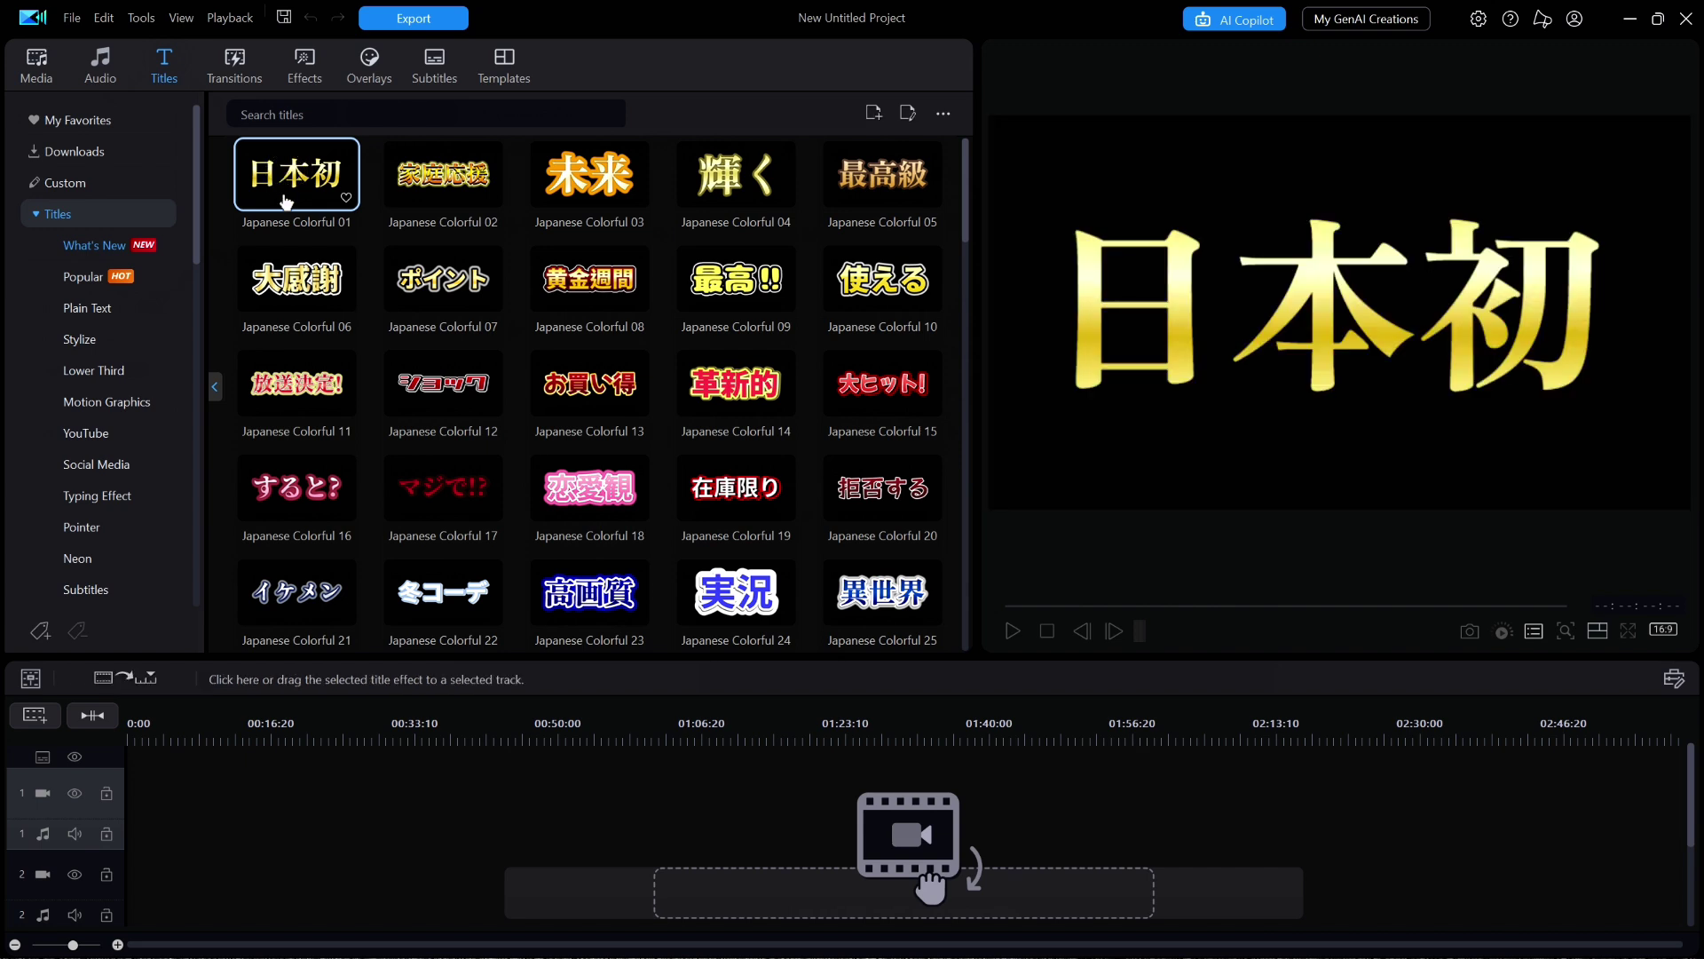
left_click(306, 277)
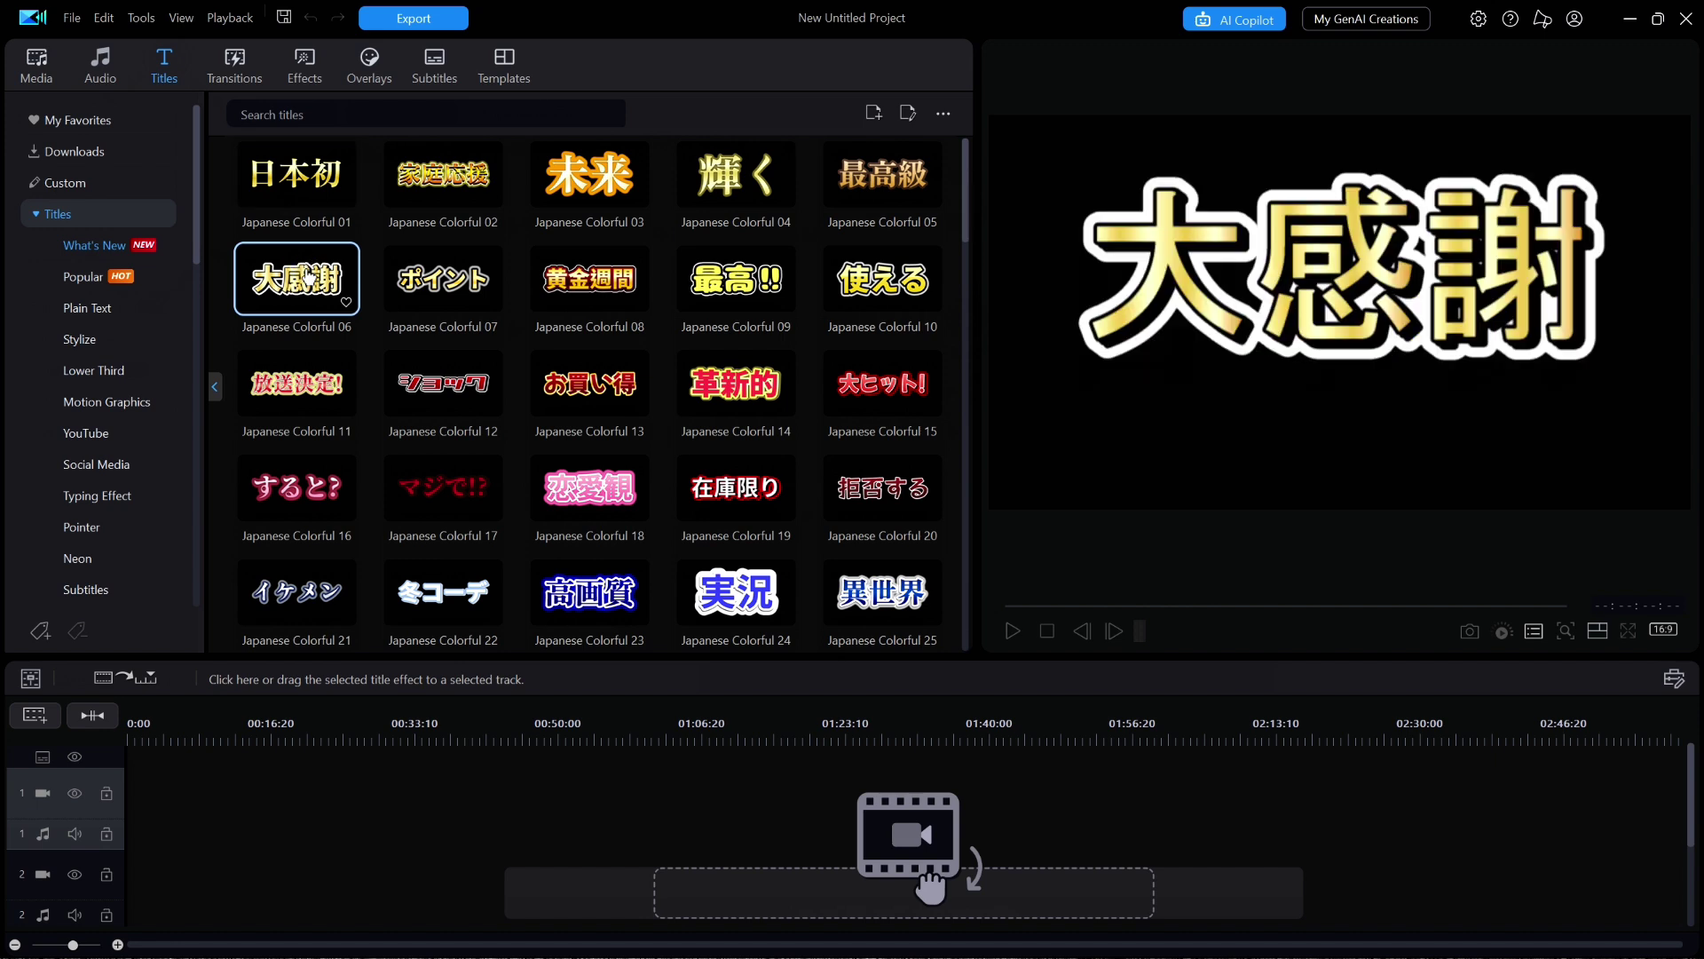
left_click(308, 383)
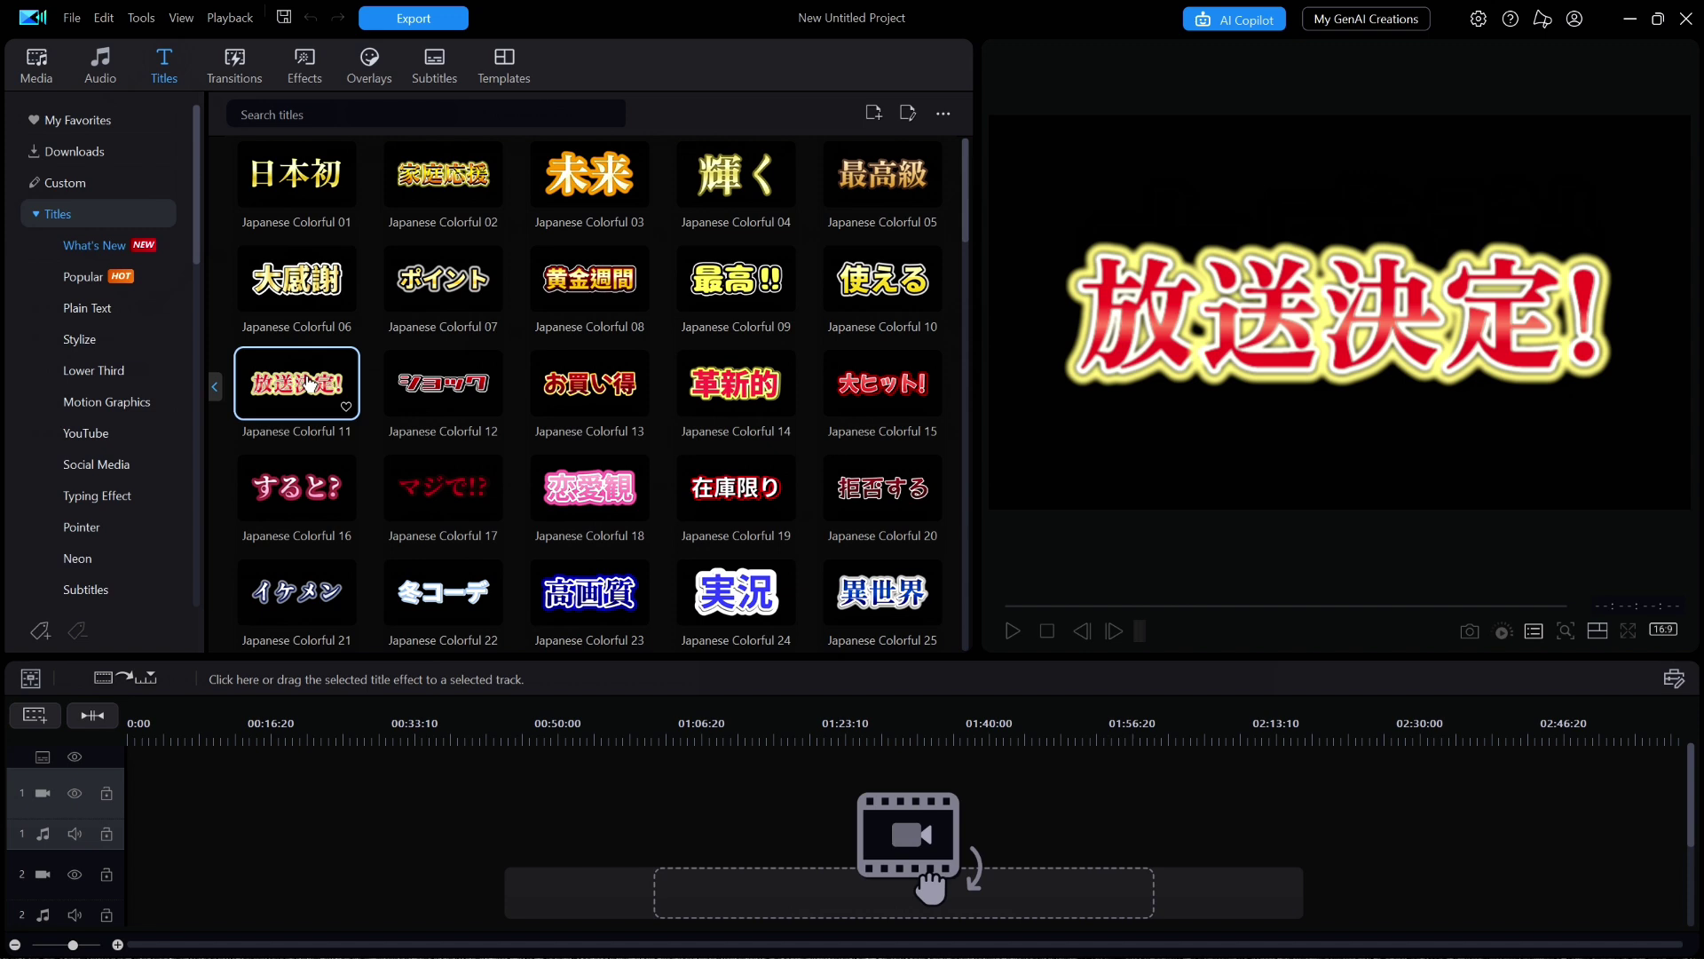
left_click(727, 393)
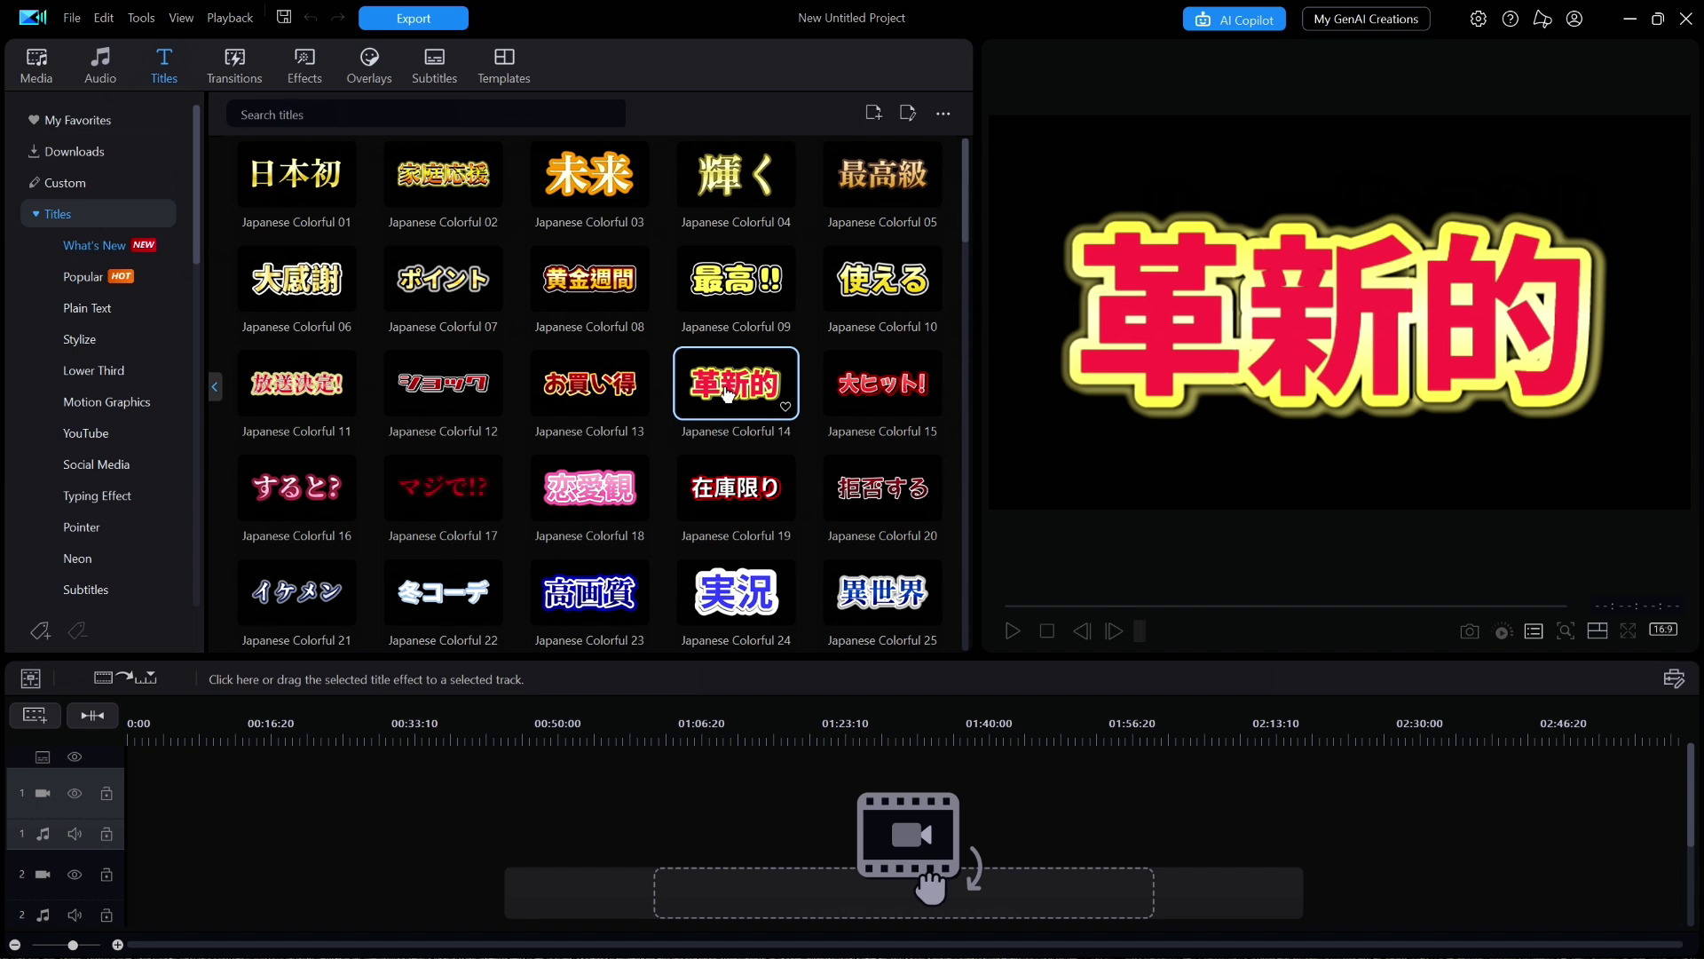
left_click(464, 188)
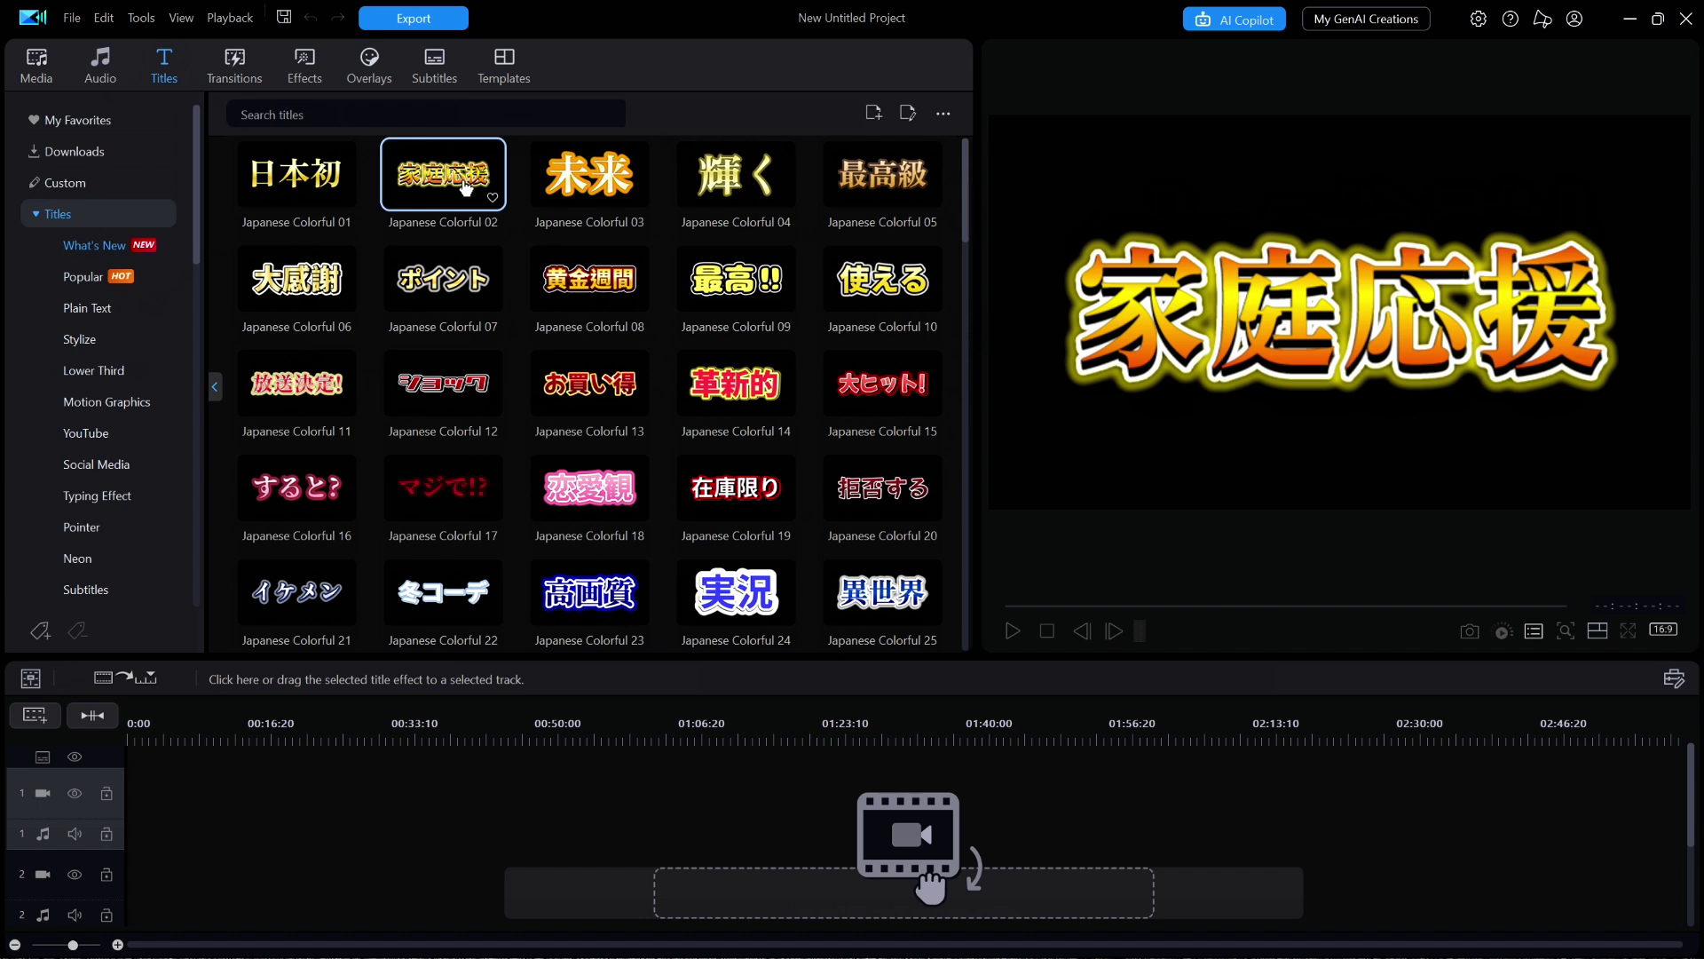
Place Japanese Colorful 02 on video track 1 and open it in the advanced title editor
left_click_drag(457, 175, 129, 816)
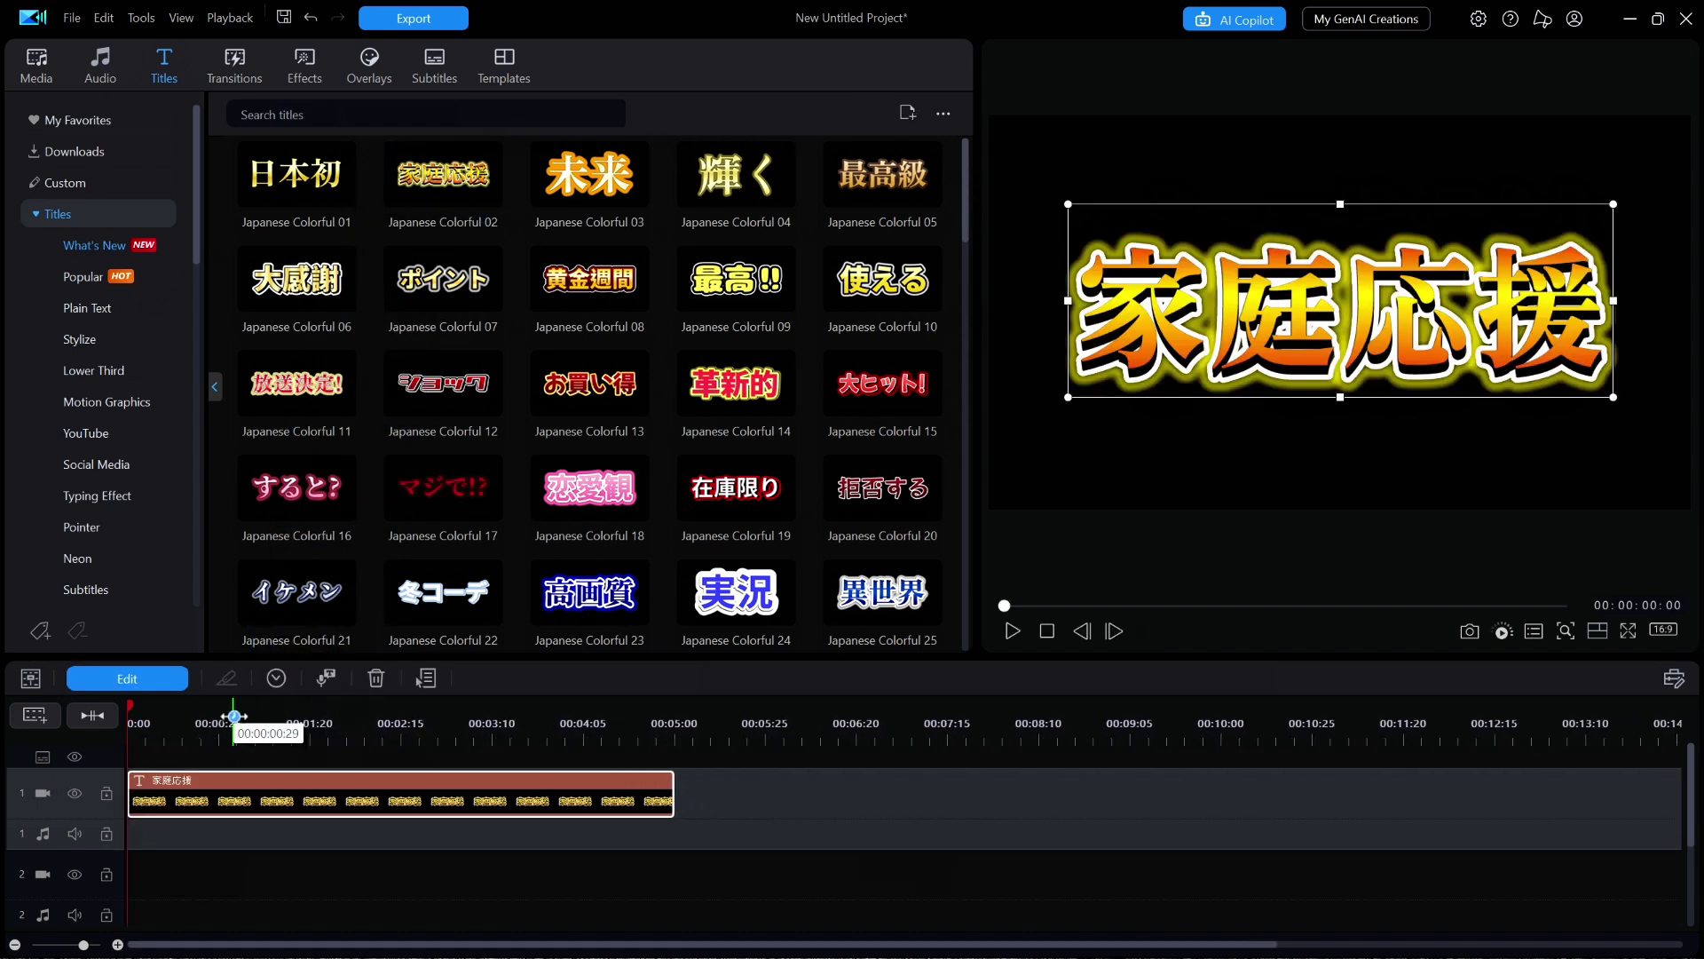
left_click(133, 678)
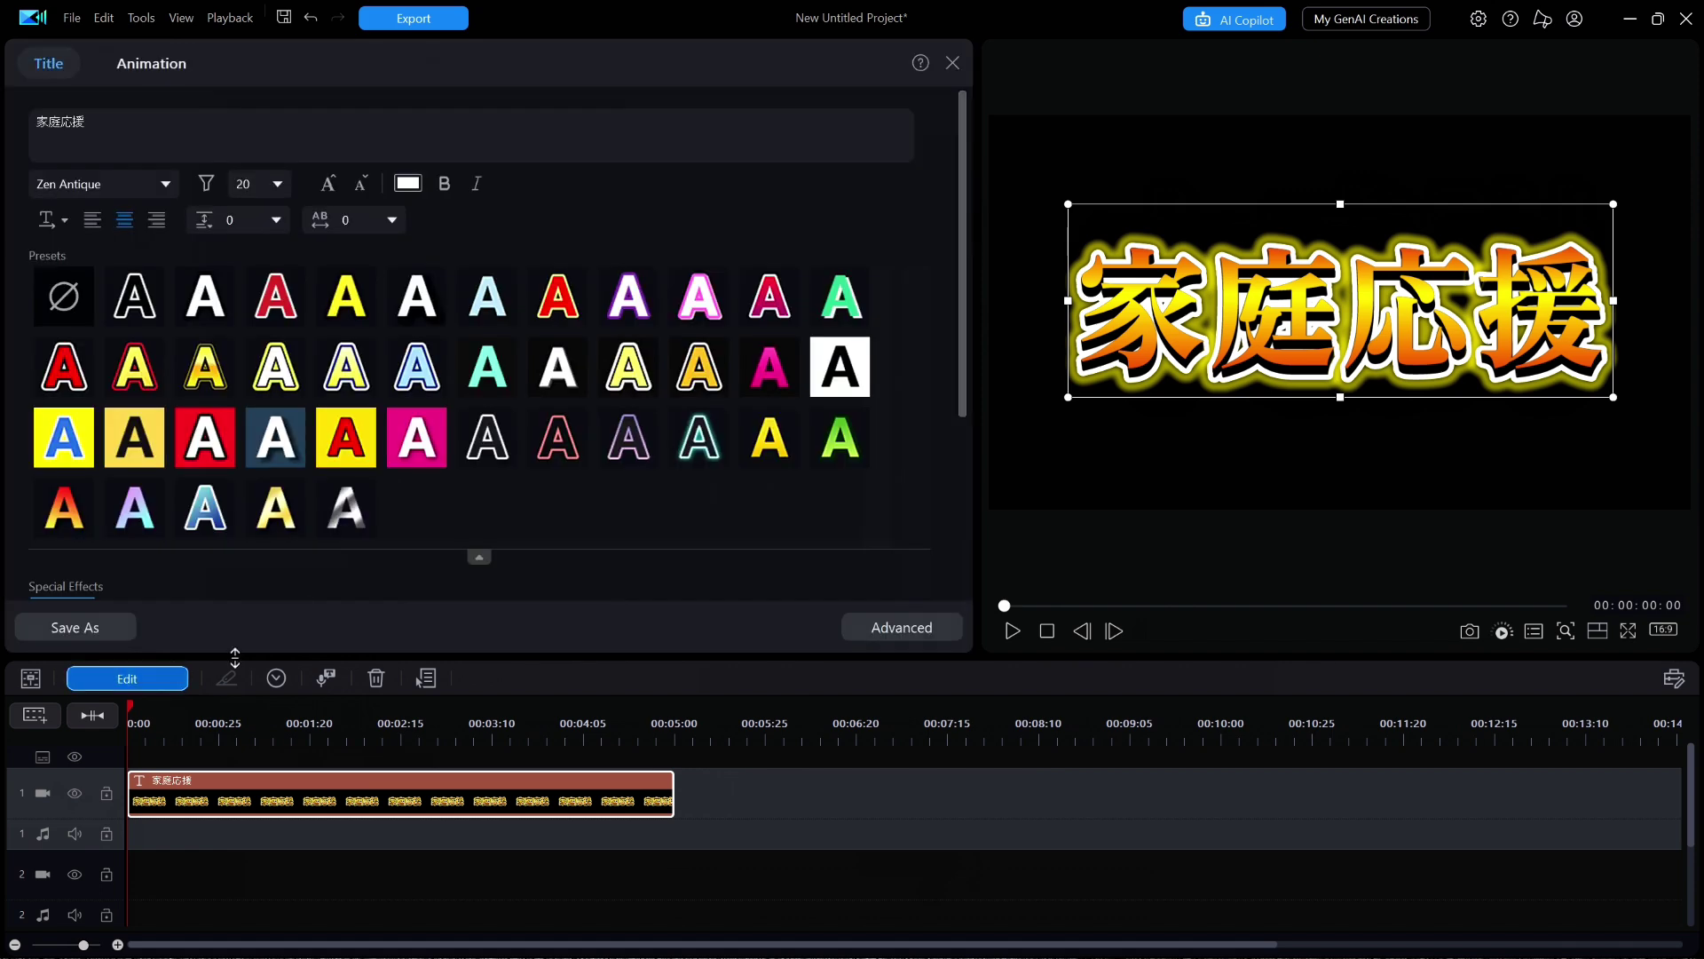
left_click(919, 625)
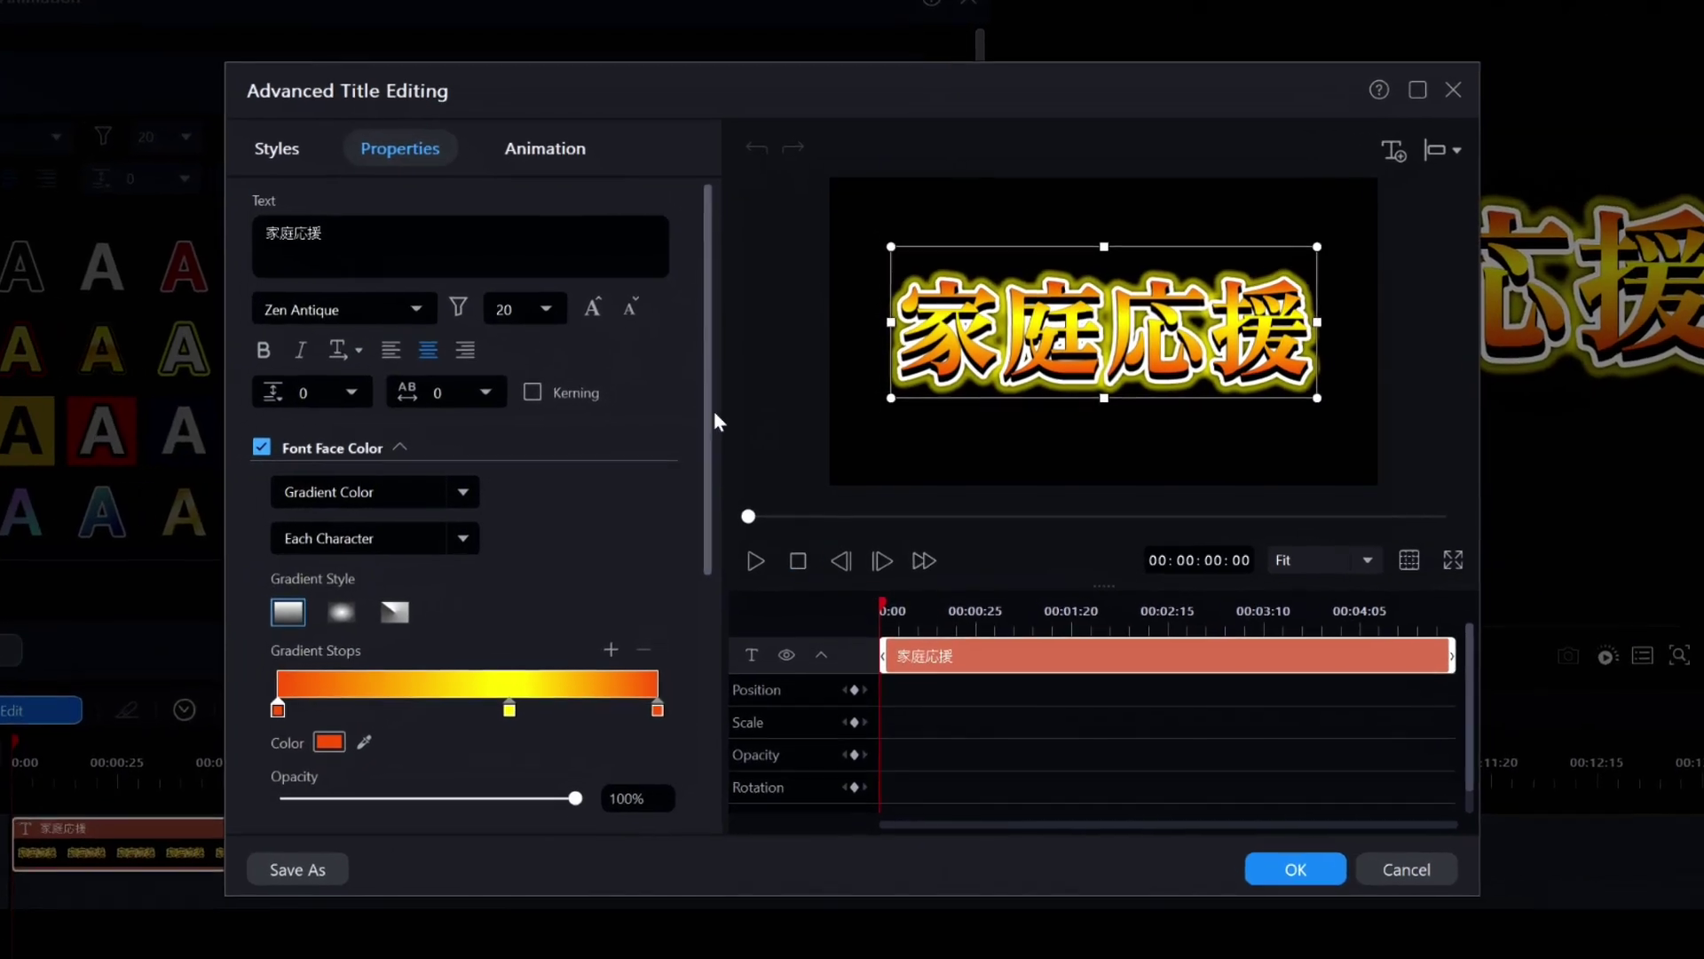
Replace the title text 家庭応援 with 'Test'
left_click_drag(284, 198, 140, 210)
type("T")
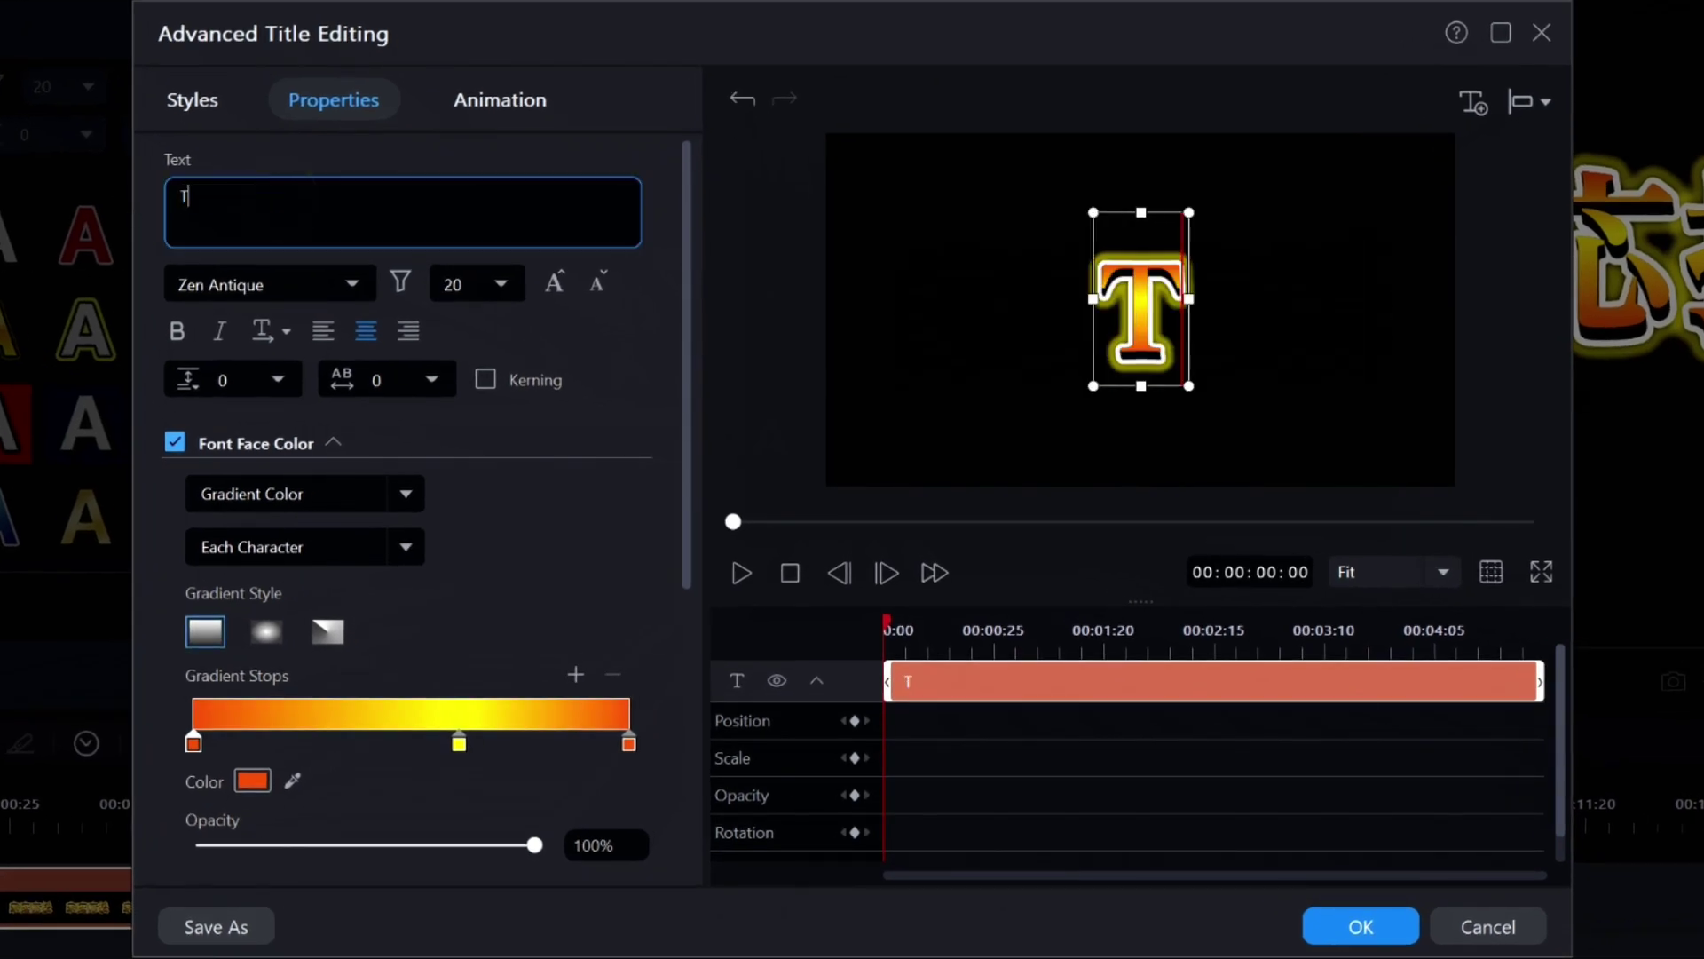
type("ext")
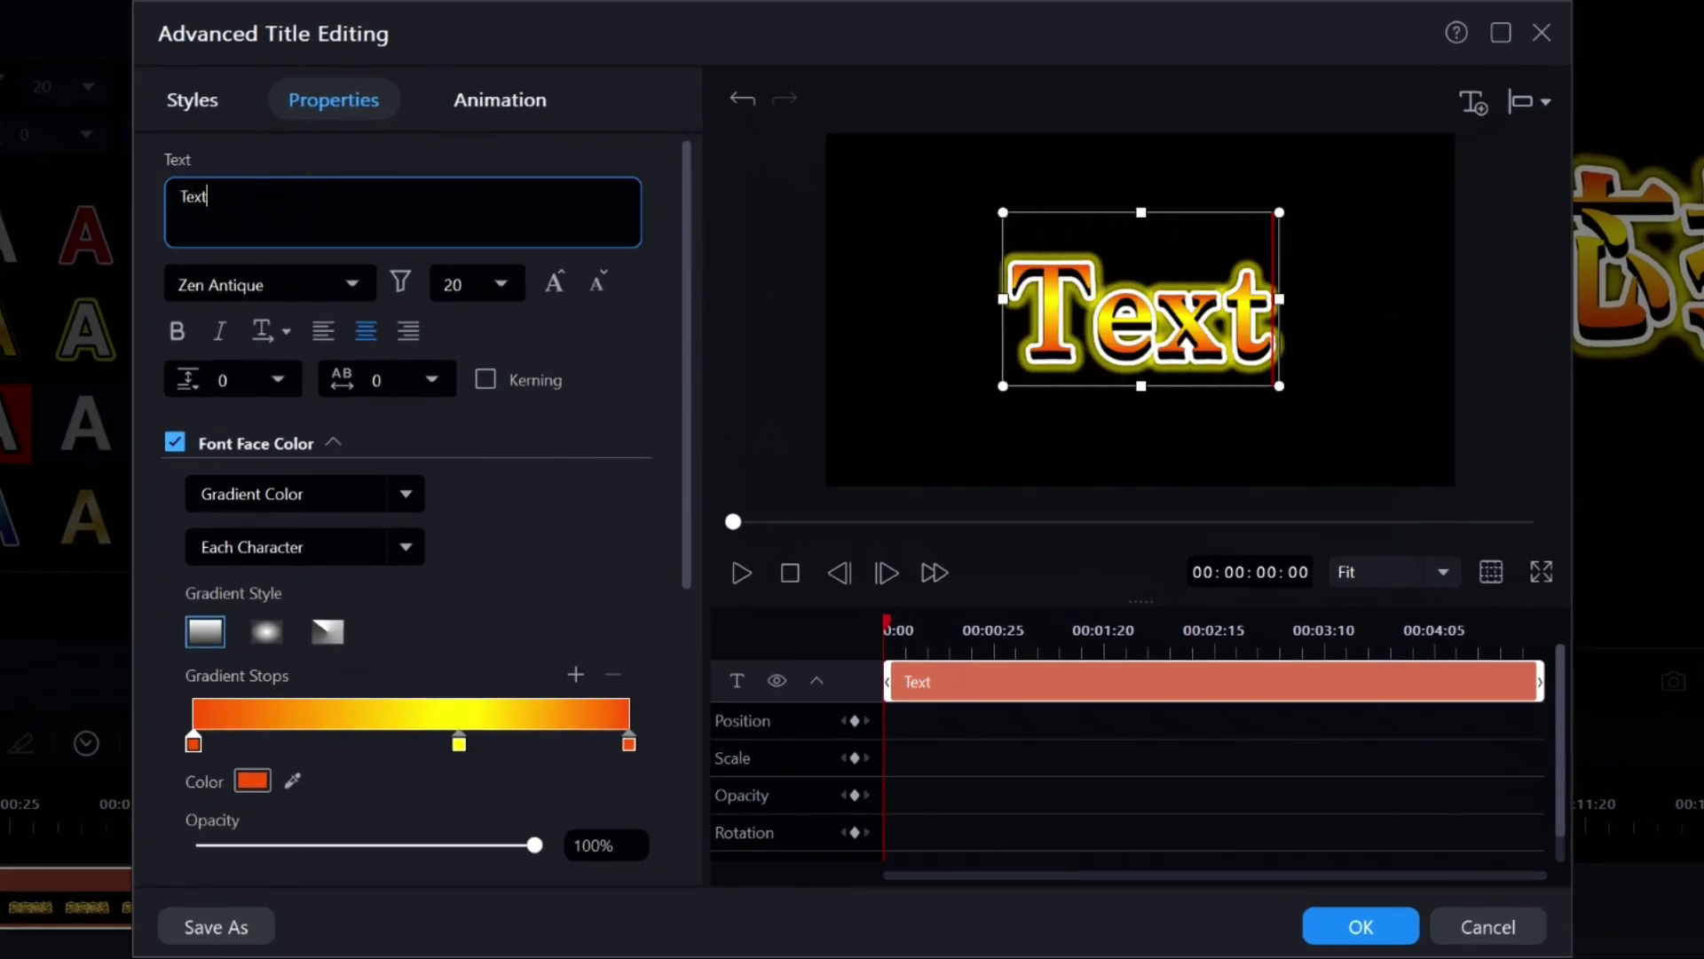
key("BackSpace")
key("BackSpace")
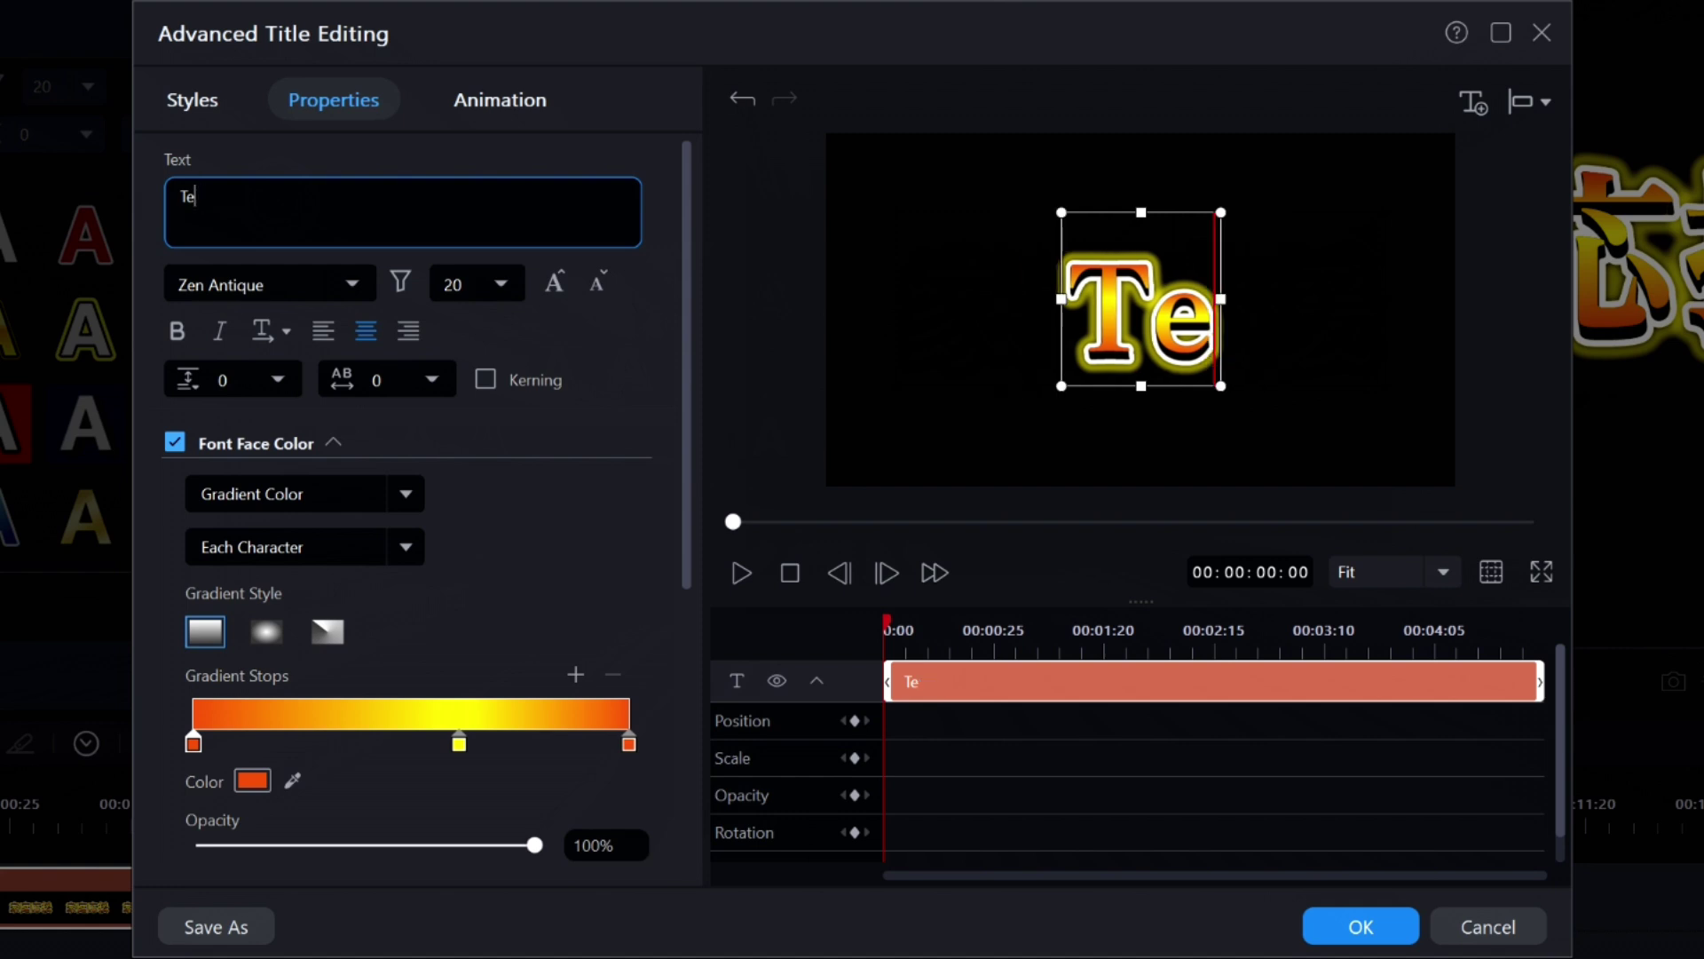
type("st")
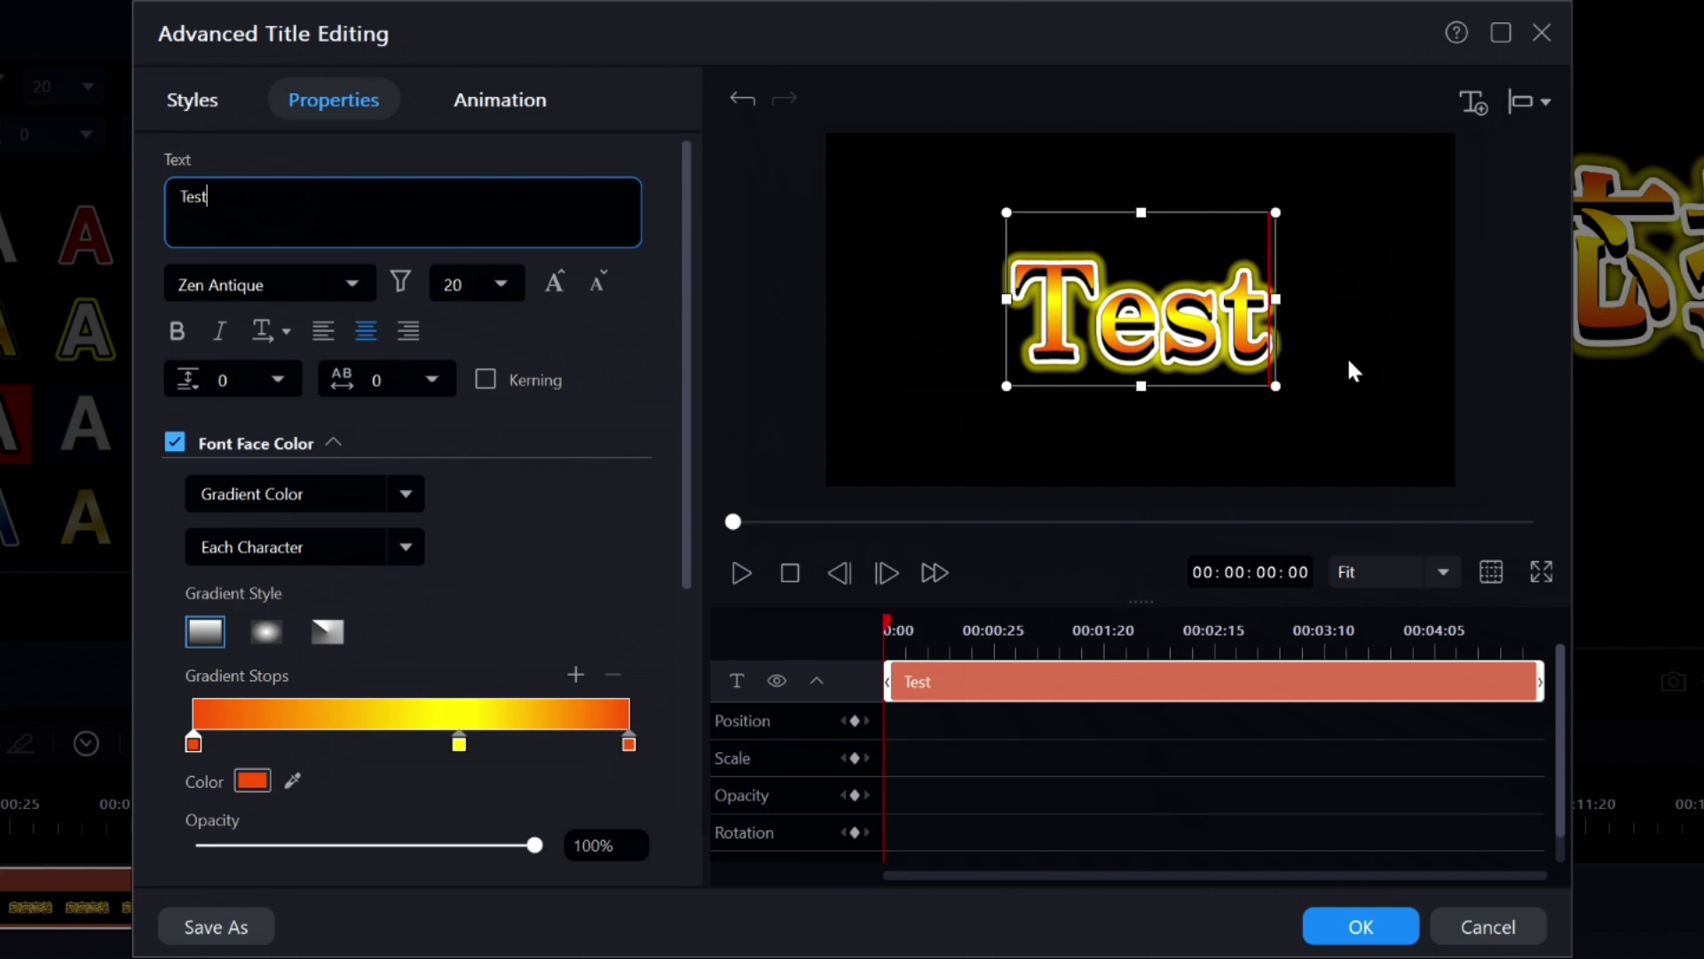
Expand the Test title's Border settings and delete its black depth border layer
scroll(687, 396, "down", 3)
scroll(667, 488, "down", 1)
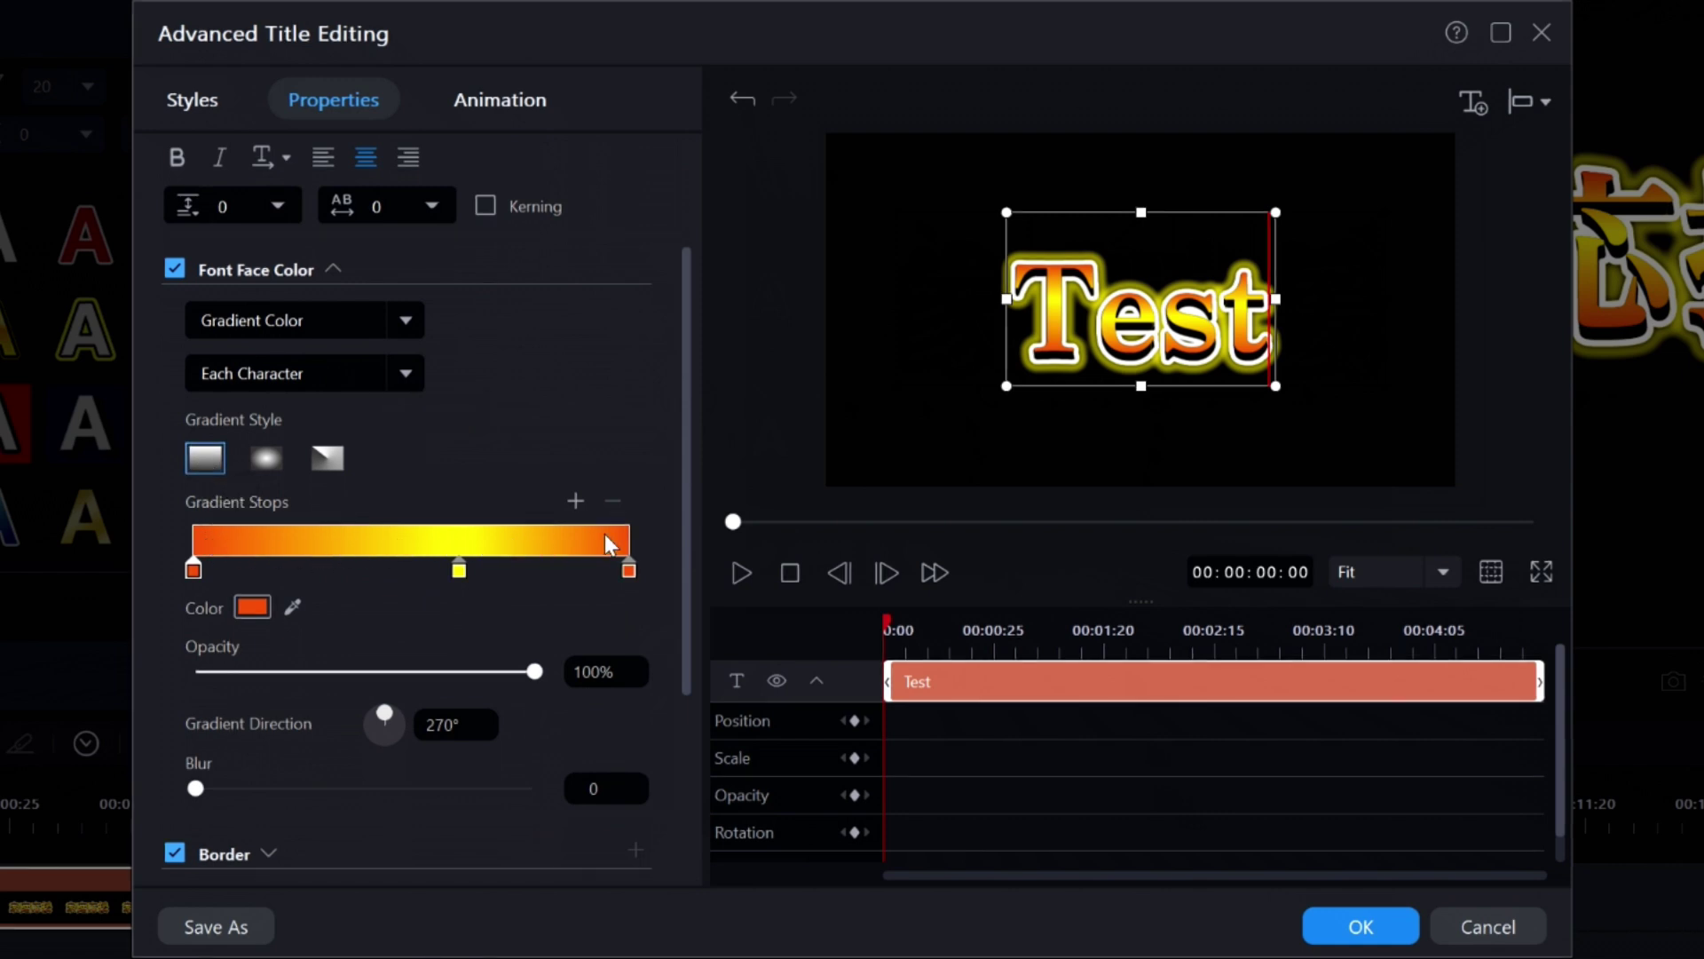
left_click_drag(684, 497, 689, 744)
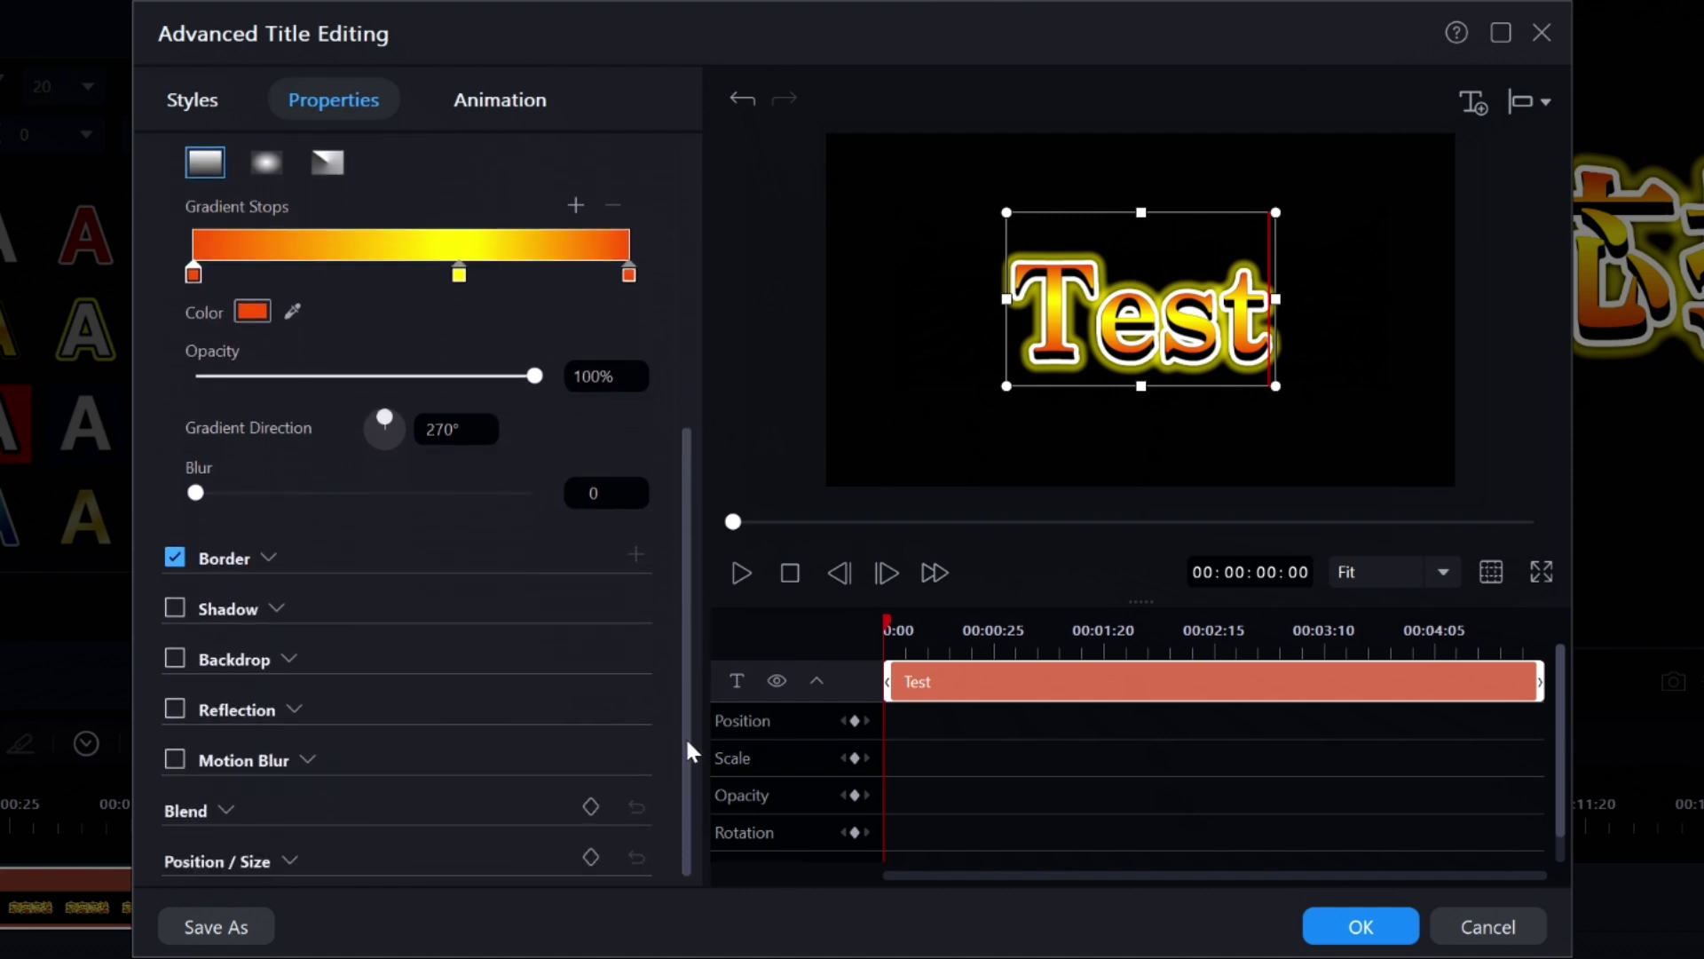
left_click(265, 559)
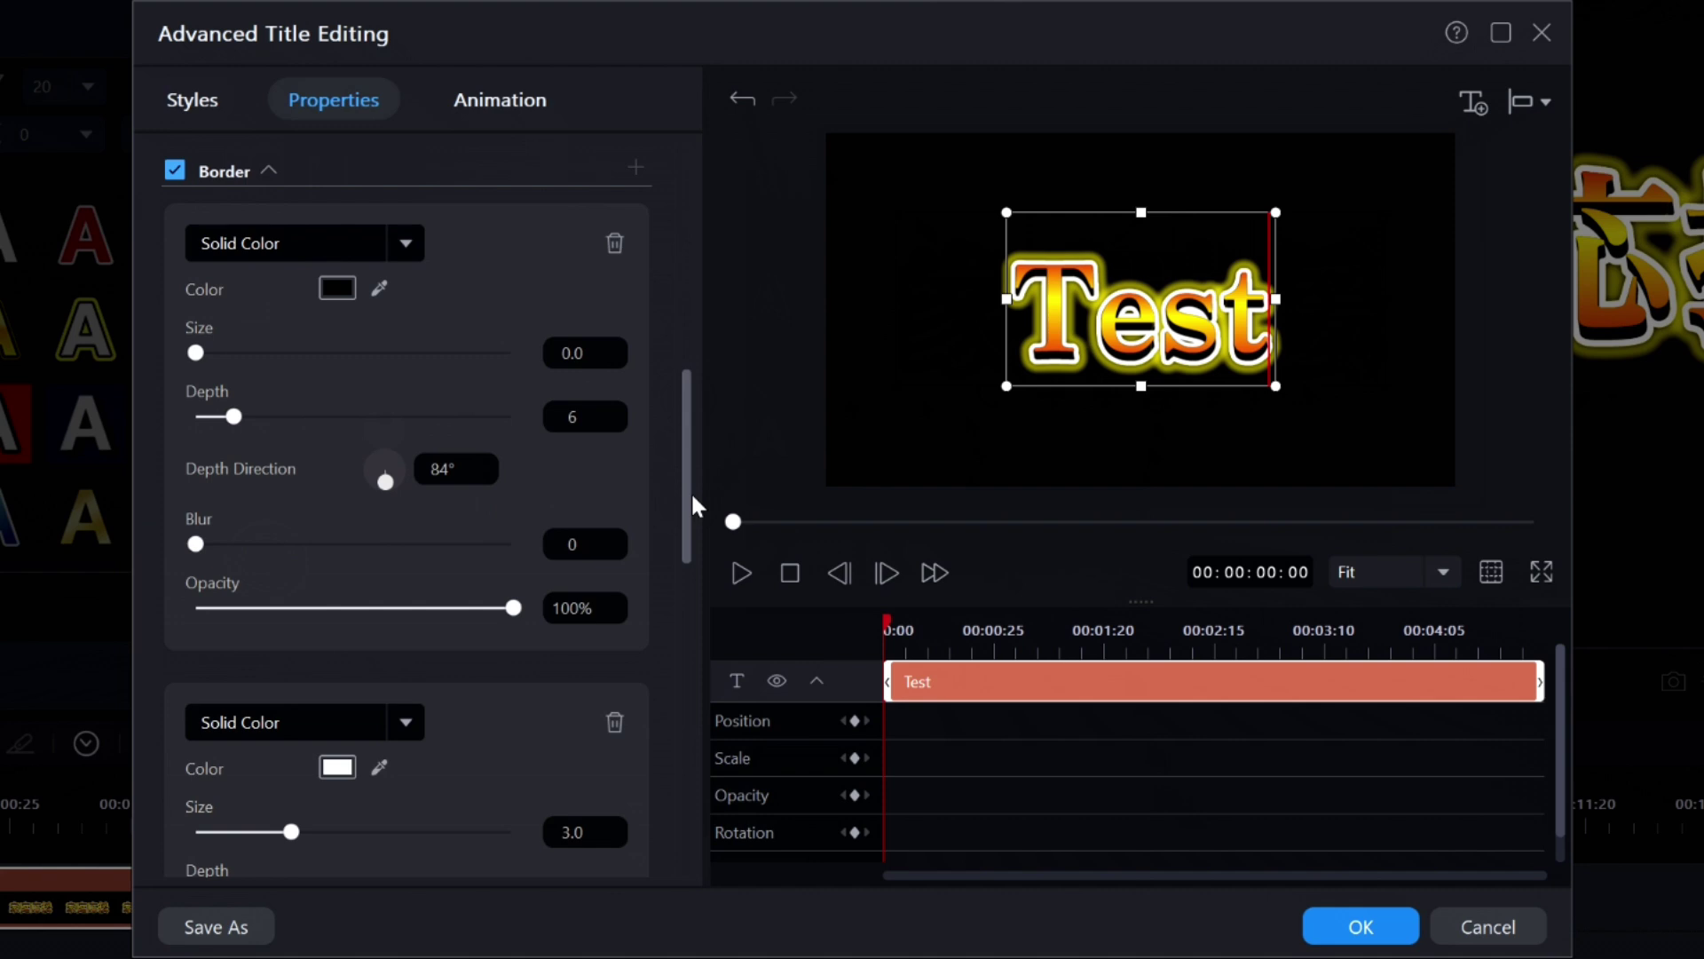
mouse_move(687, 495)
left_mouse_down()
mouse_move(684, 686)
mouse_move(681, 481)
left_mouse_up()
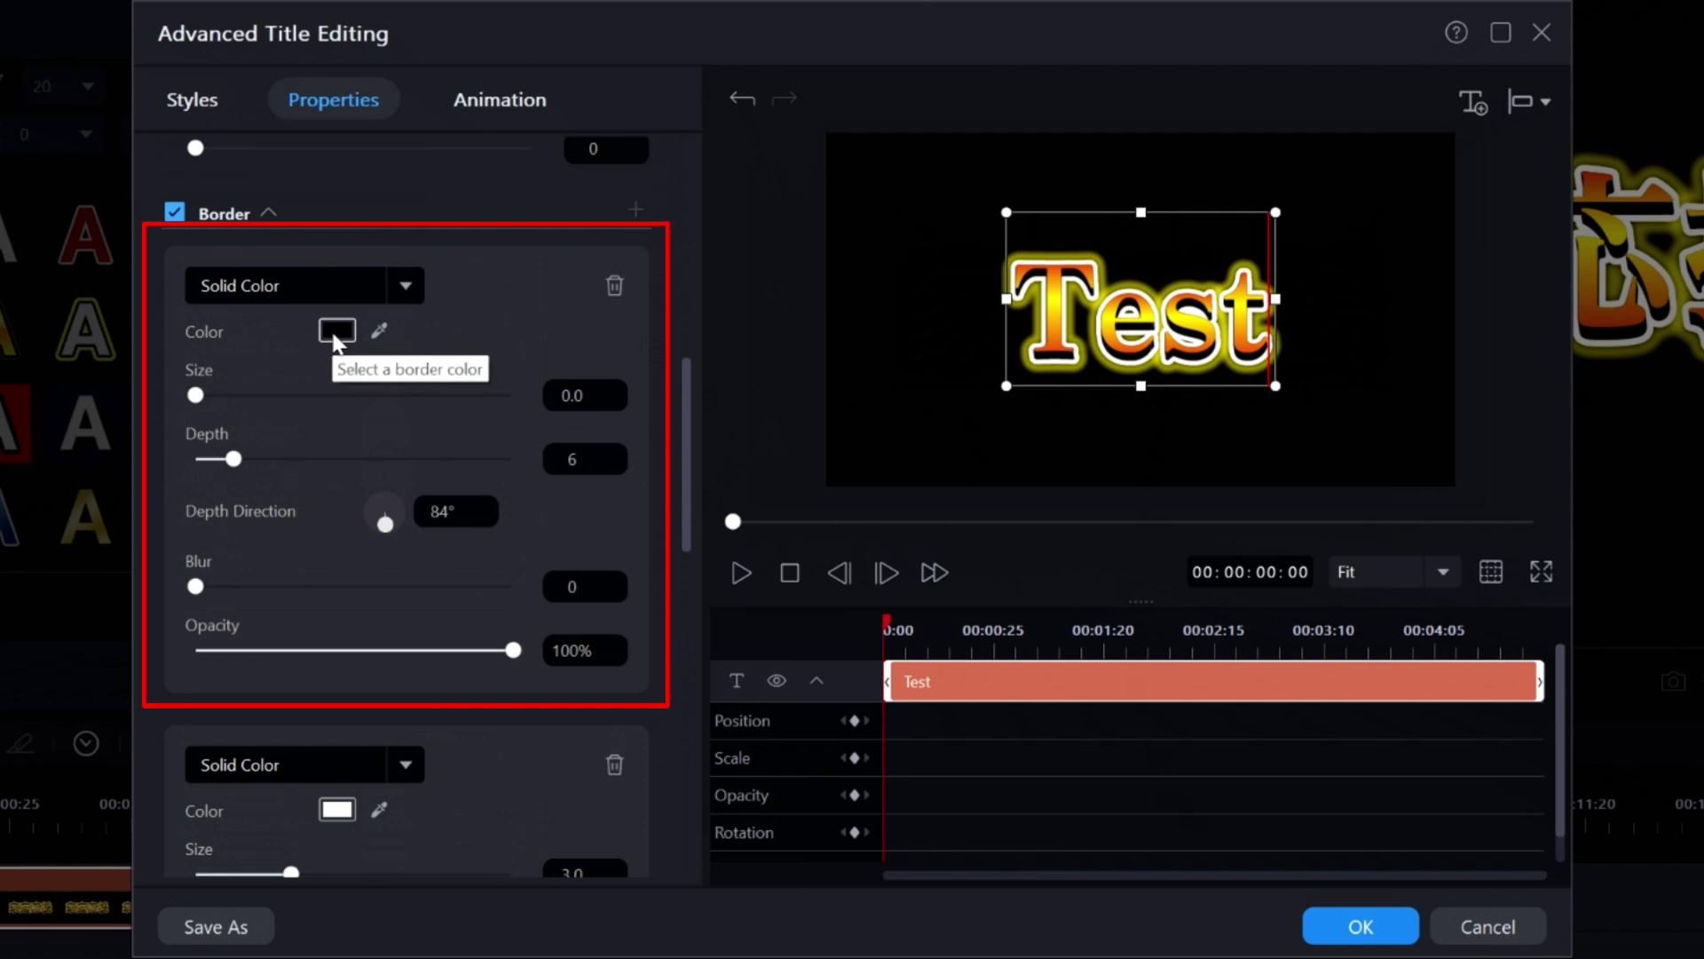
left_click(615, 286)
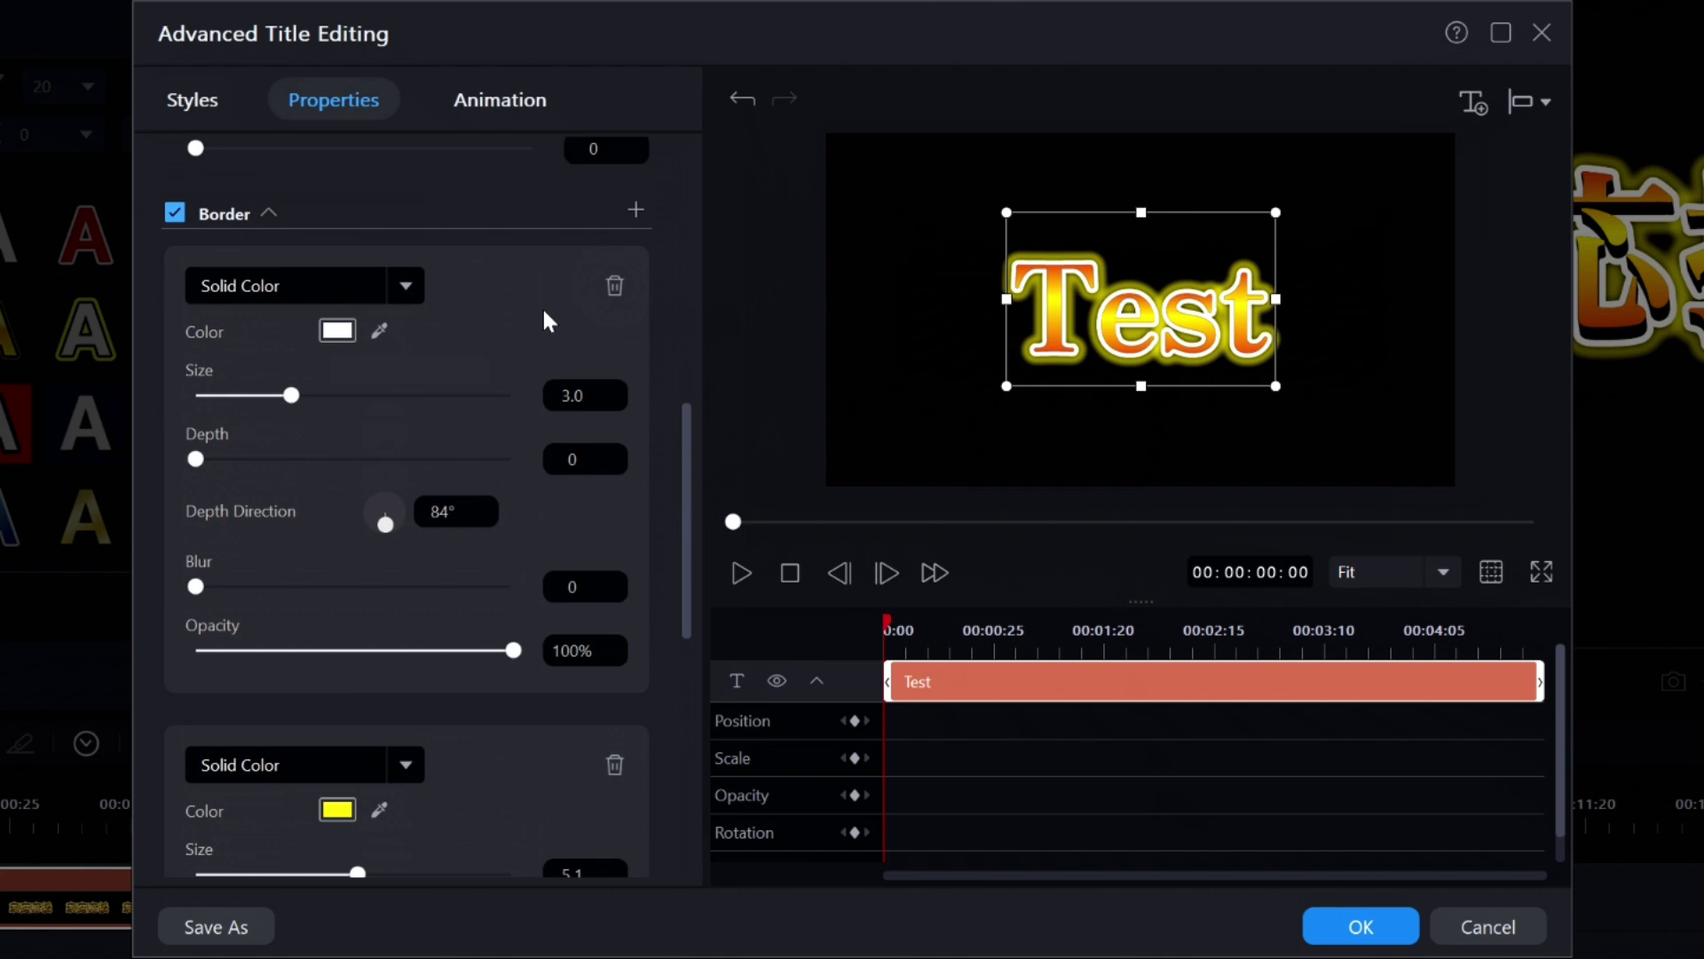
key("ctrl+z")
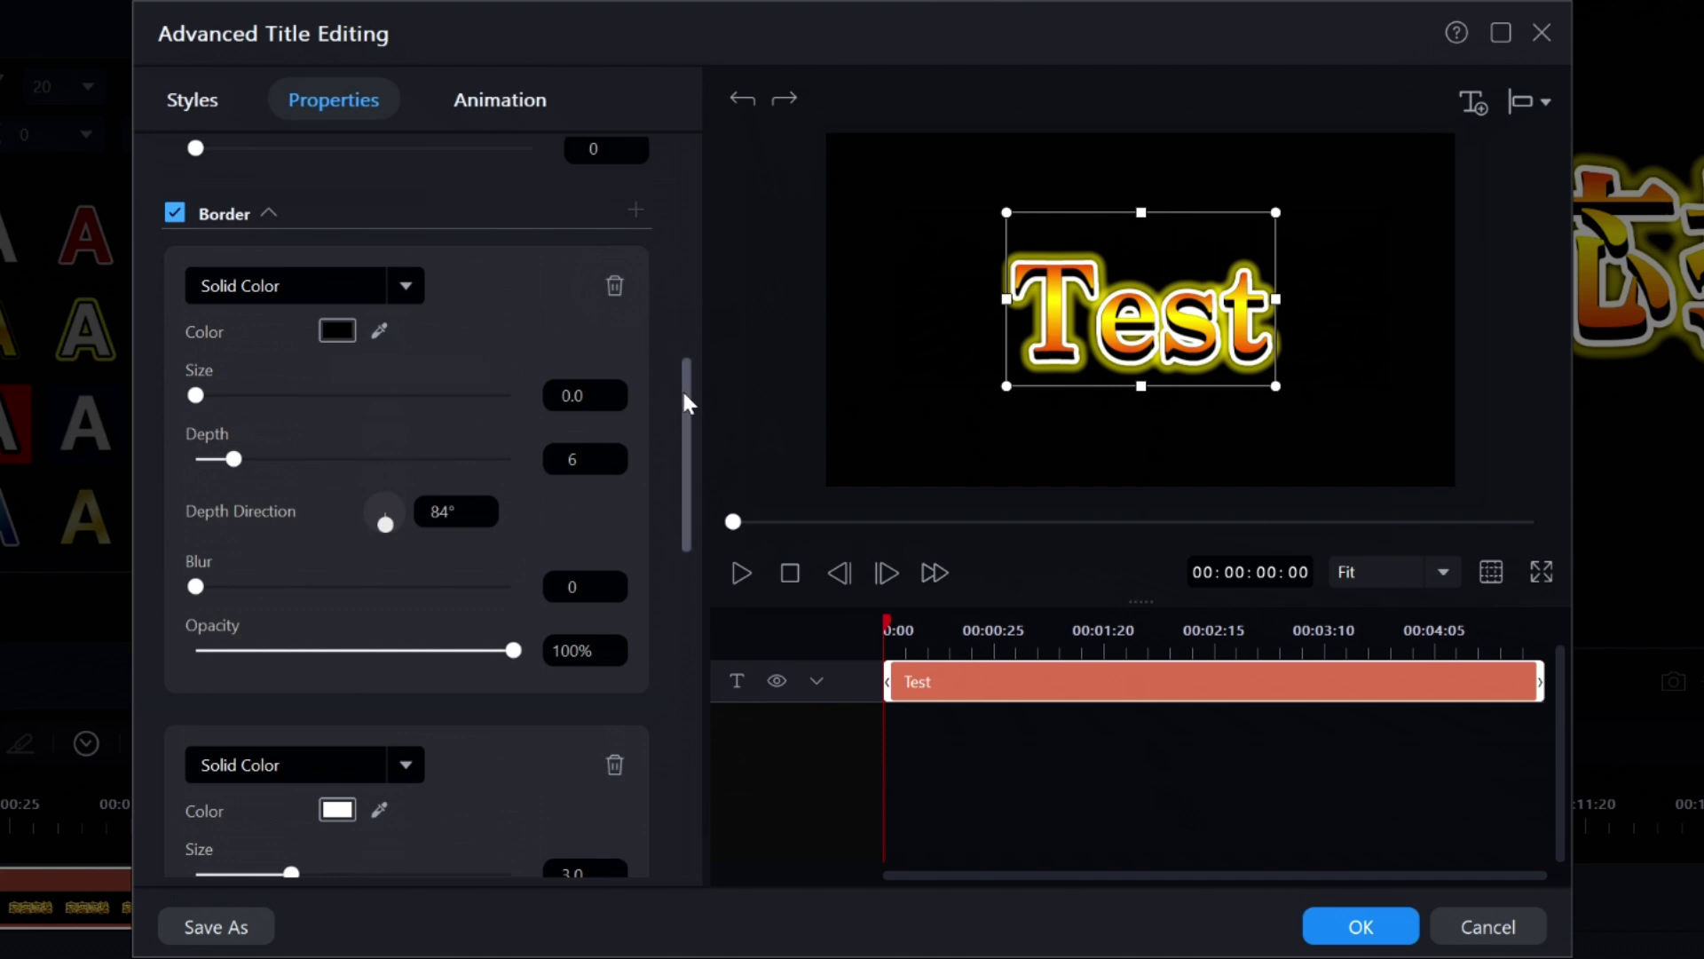
left_click_drag(684, 387, 698, 542)
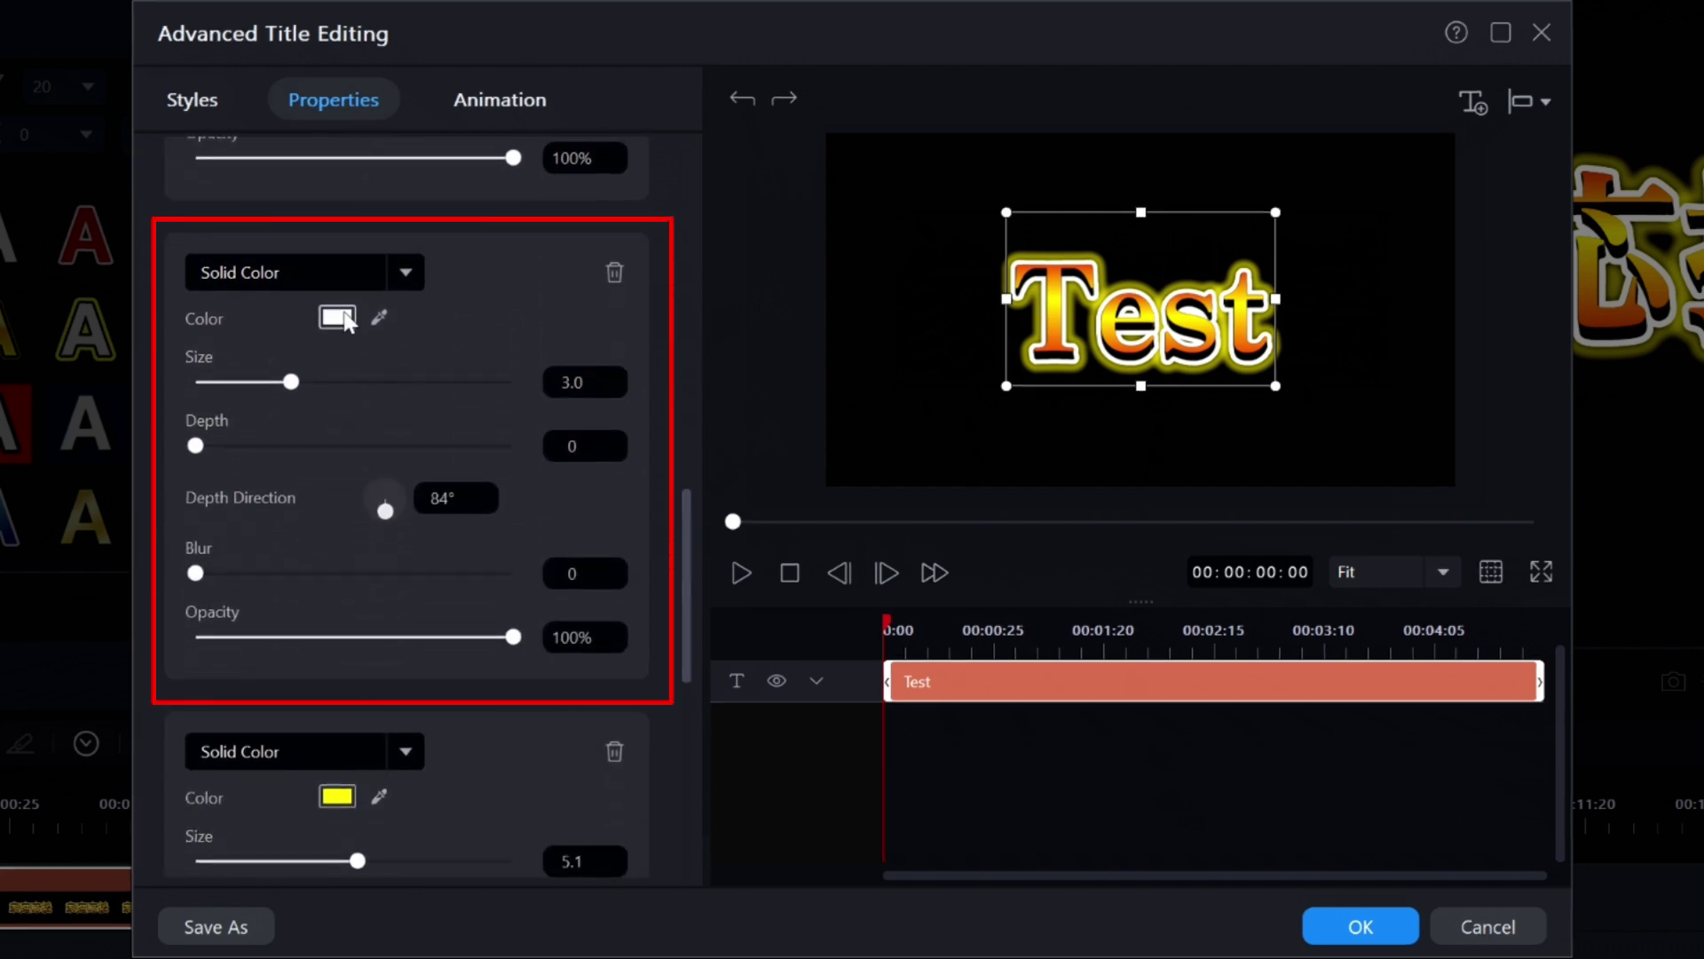
left_click(612, 275)
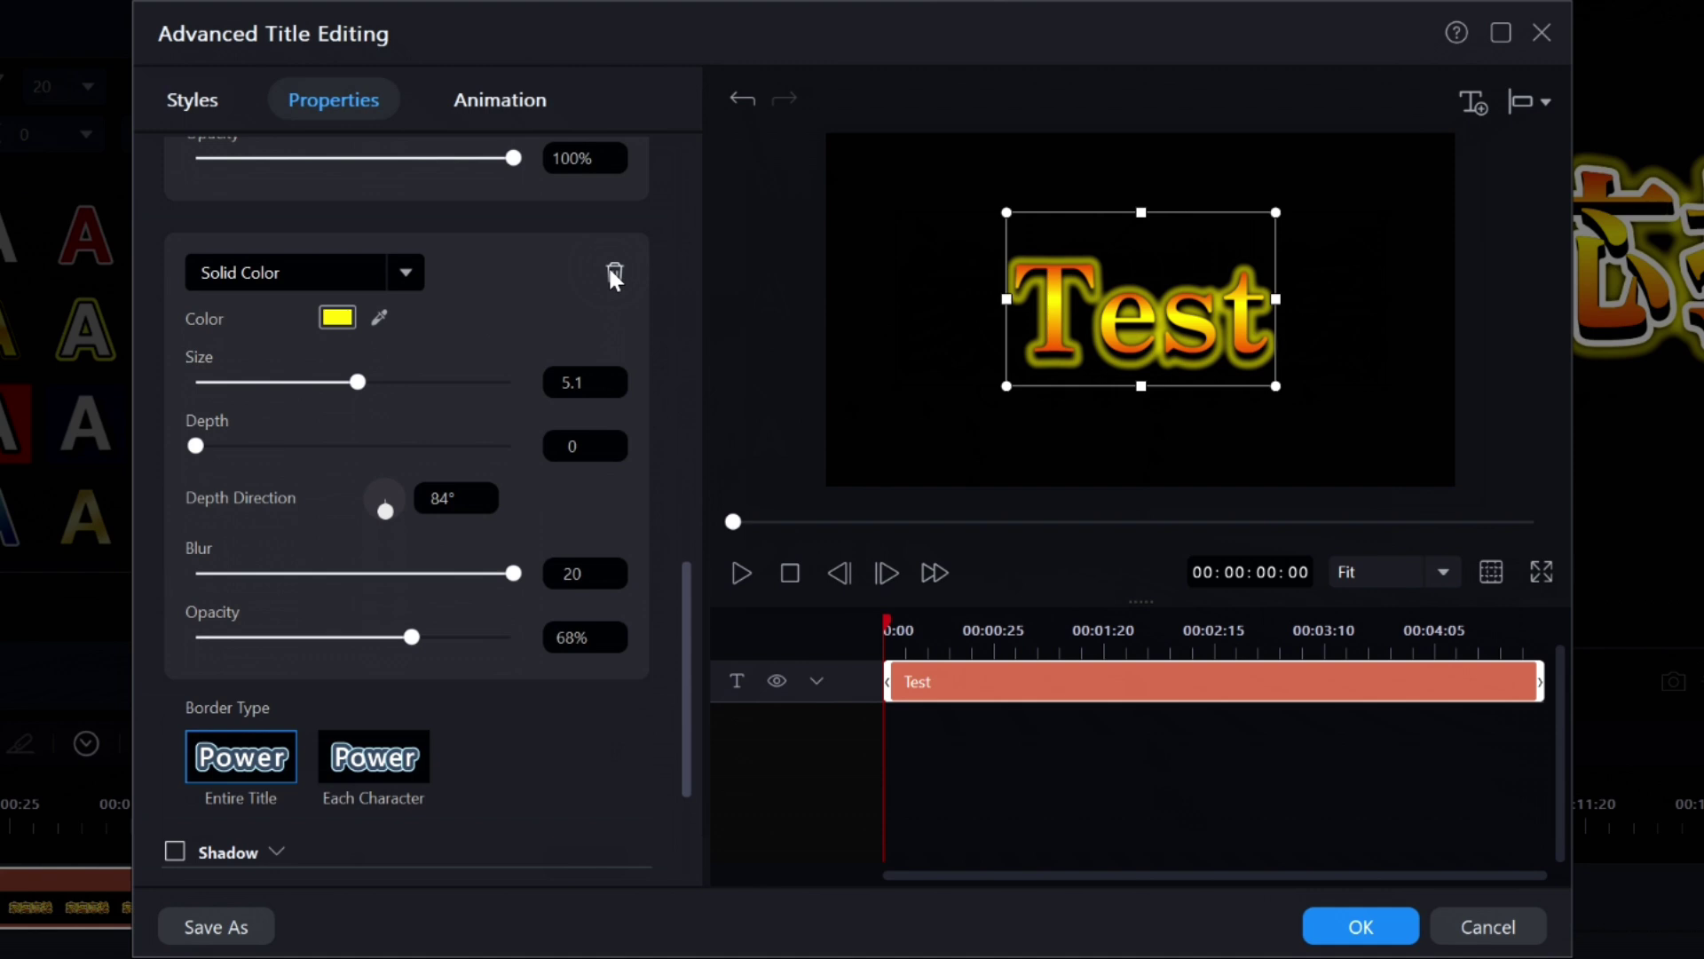
key("ctrl+z")
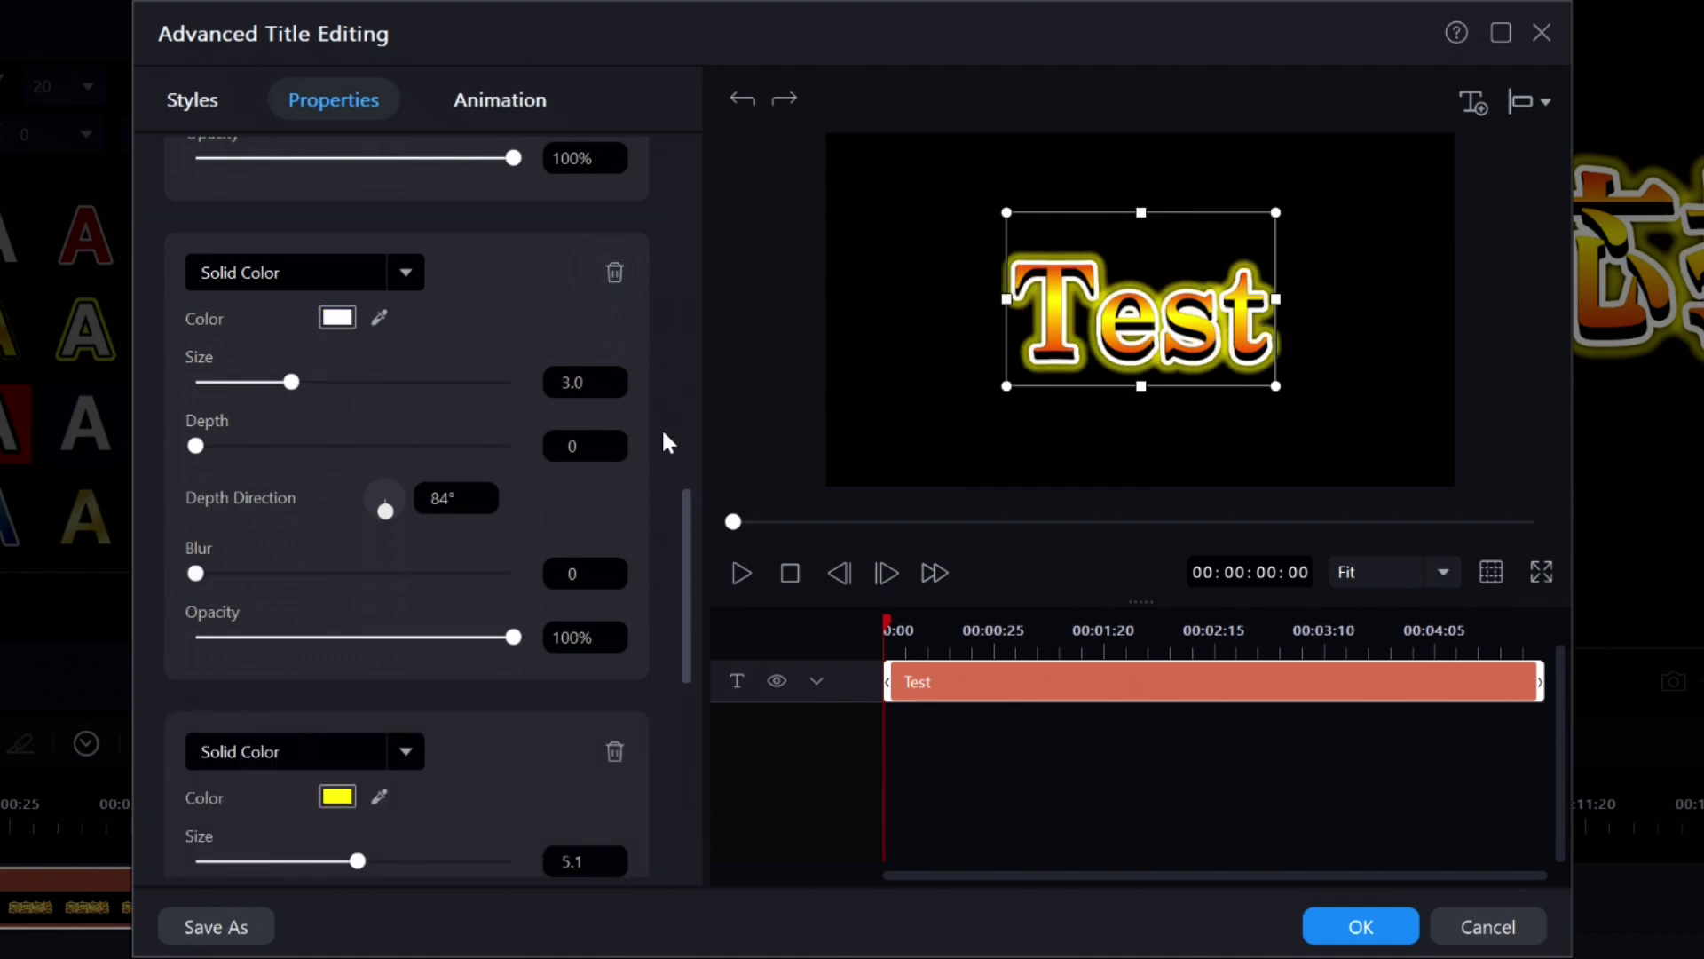
left_click_drag(680, 561, 684, 668)
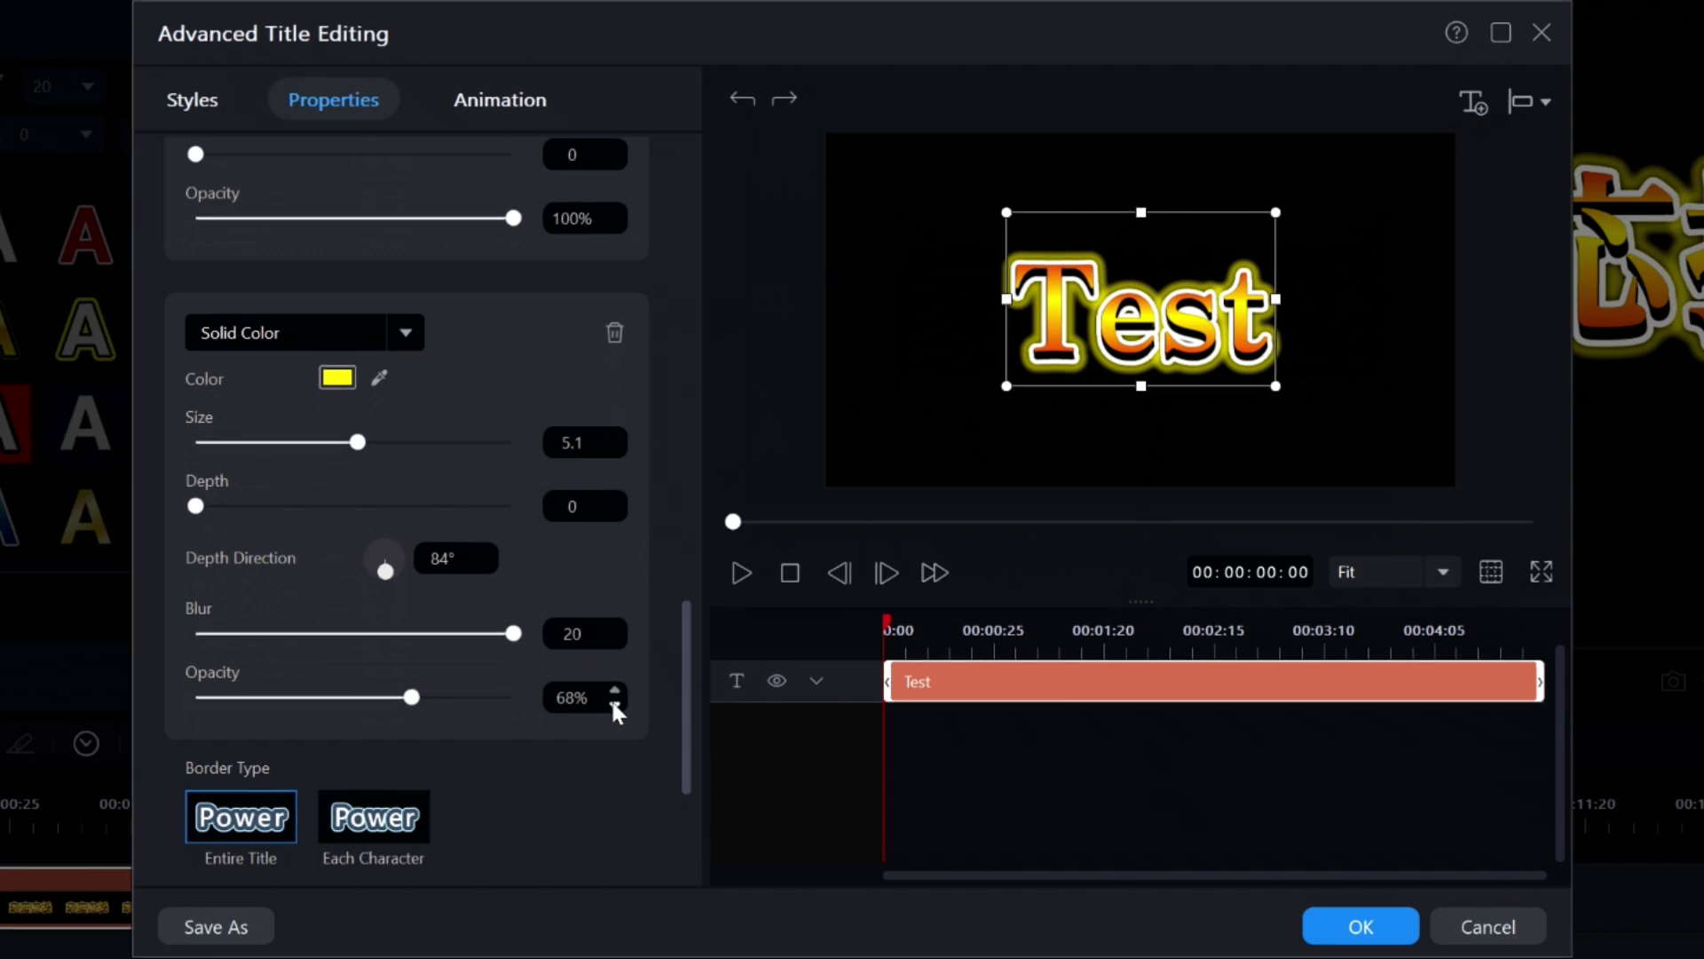
left_click(615, 334)
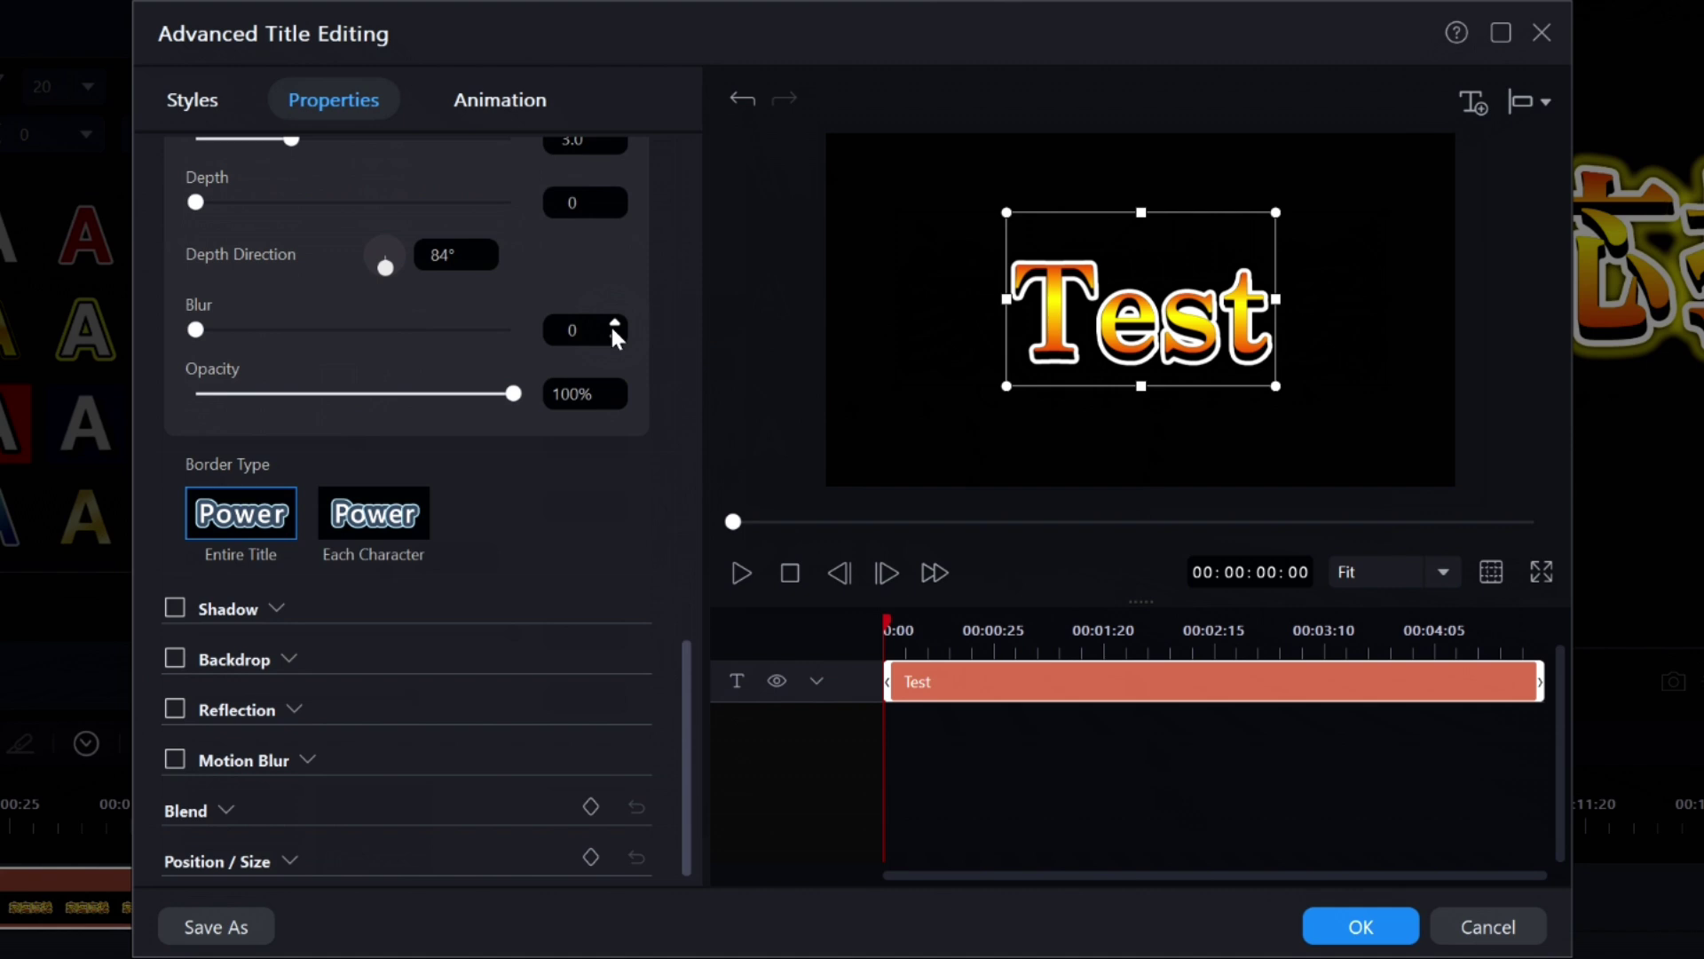
key("ctrl+z")
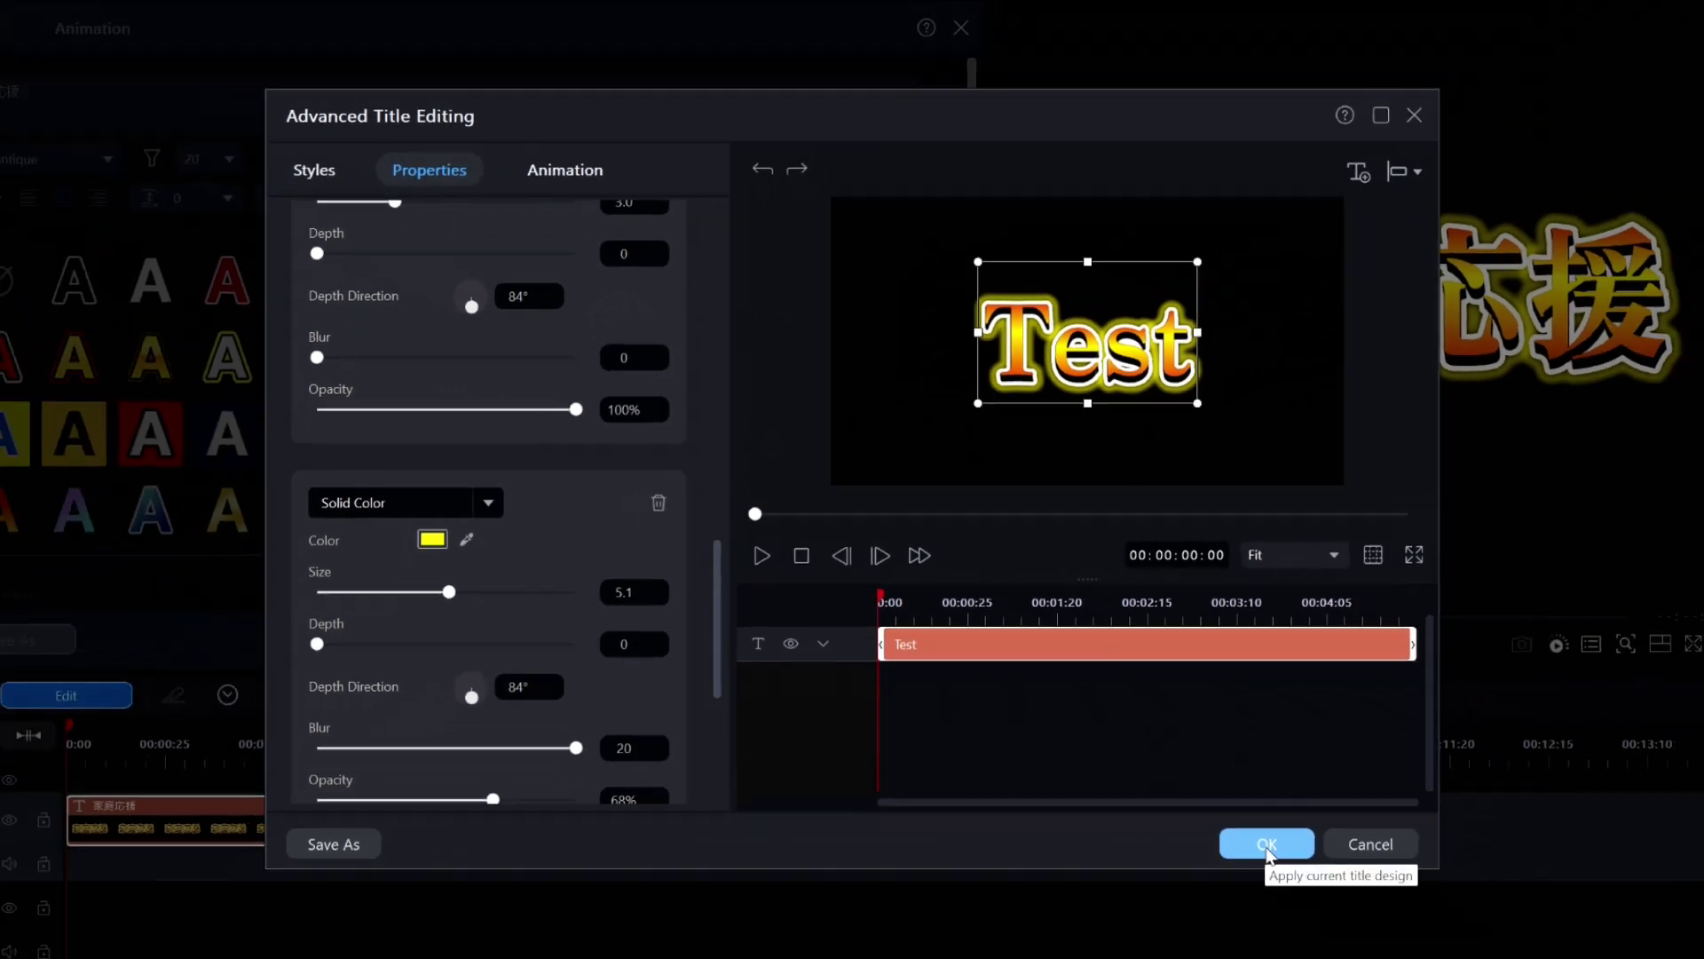
Apply the 'Test' title edits and return to the Titles template library
left_click(1267, 845)
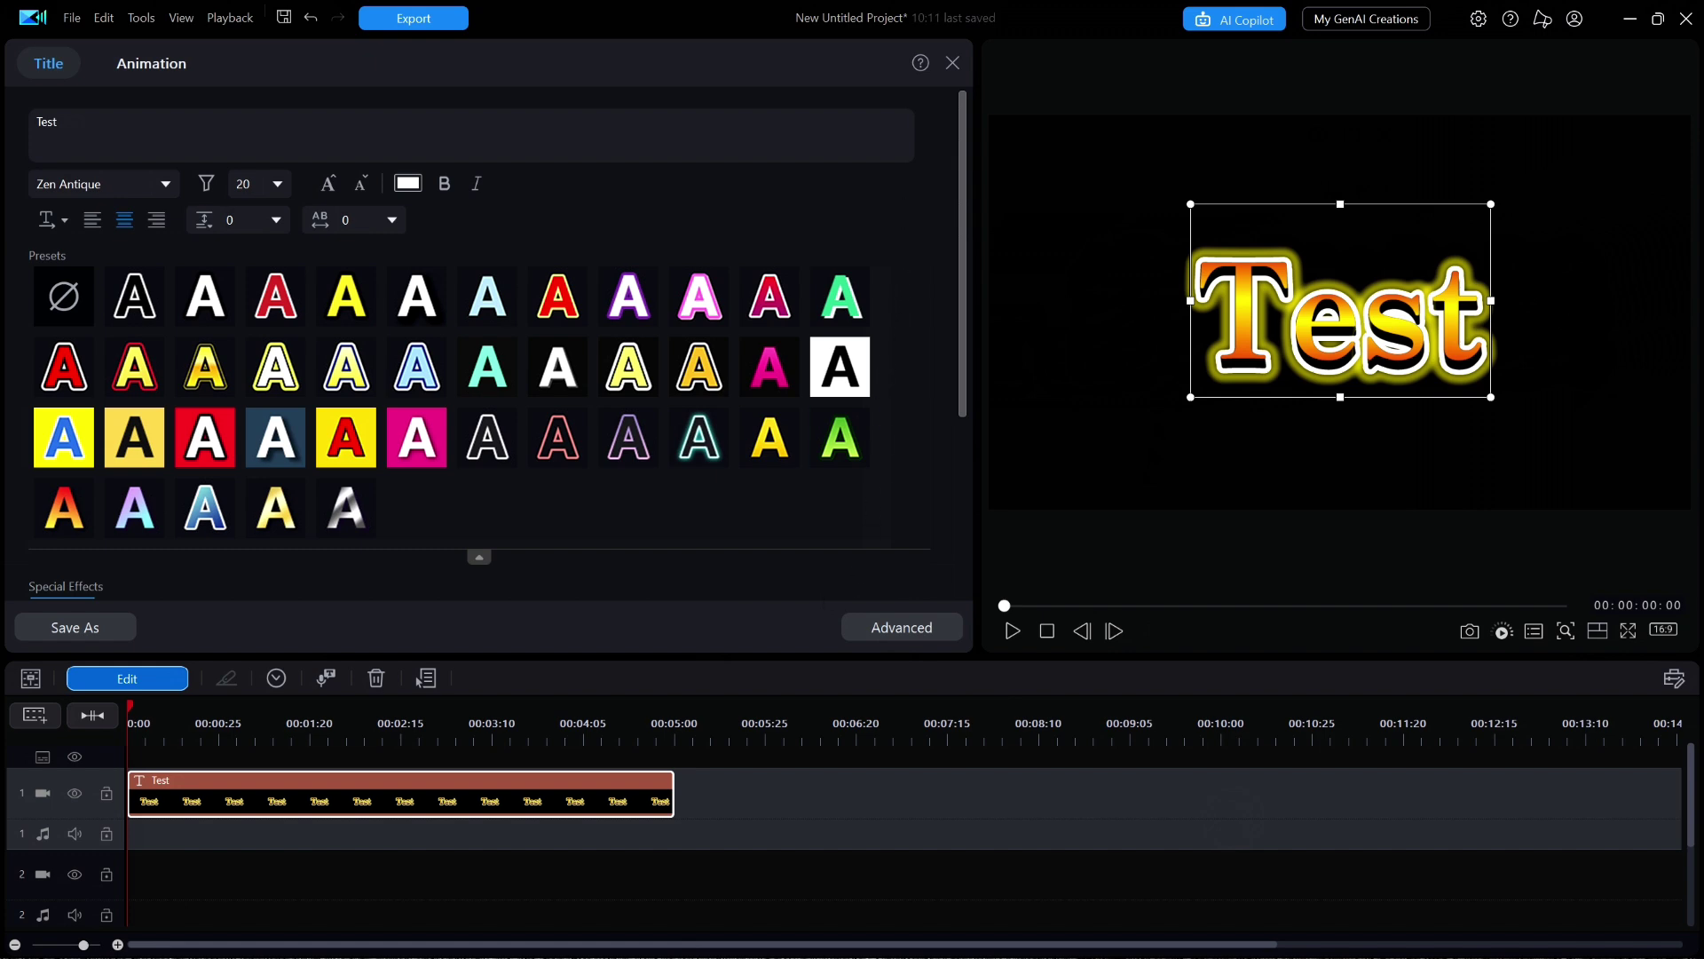
left_click(952, 62)
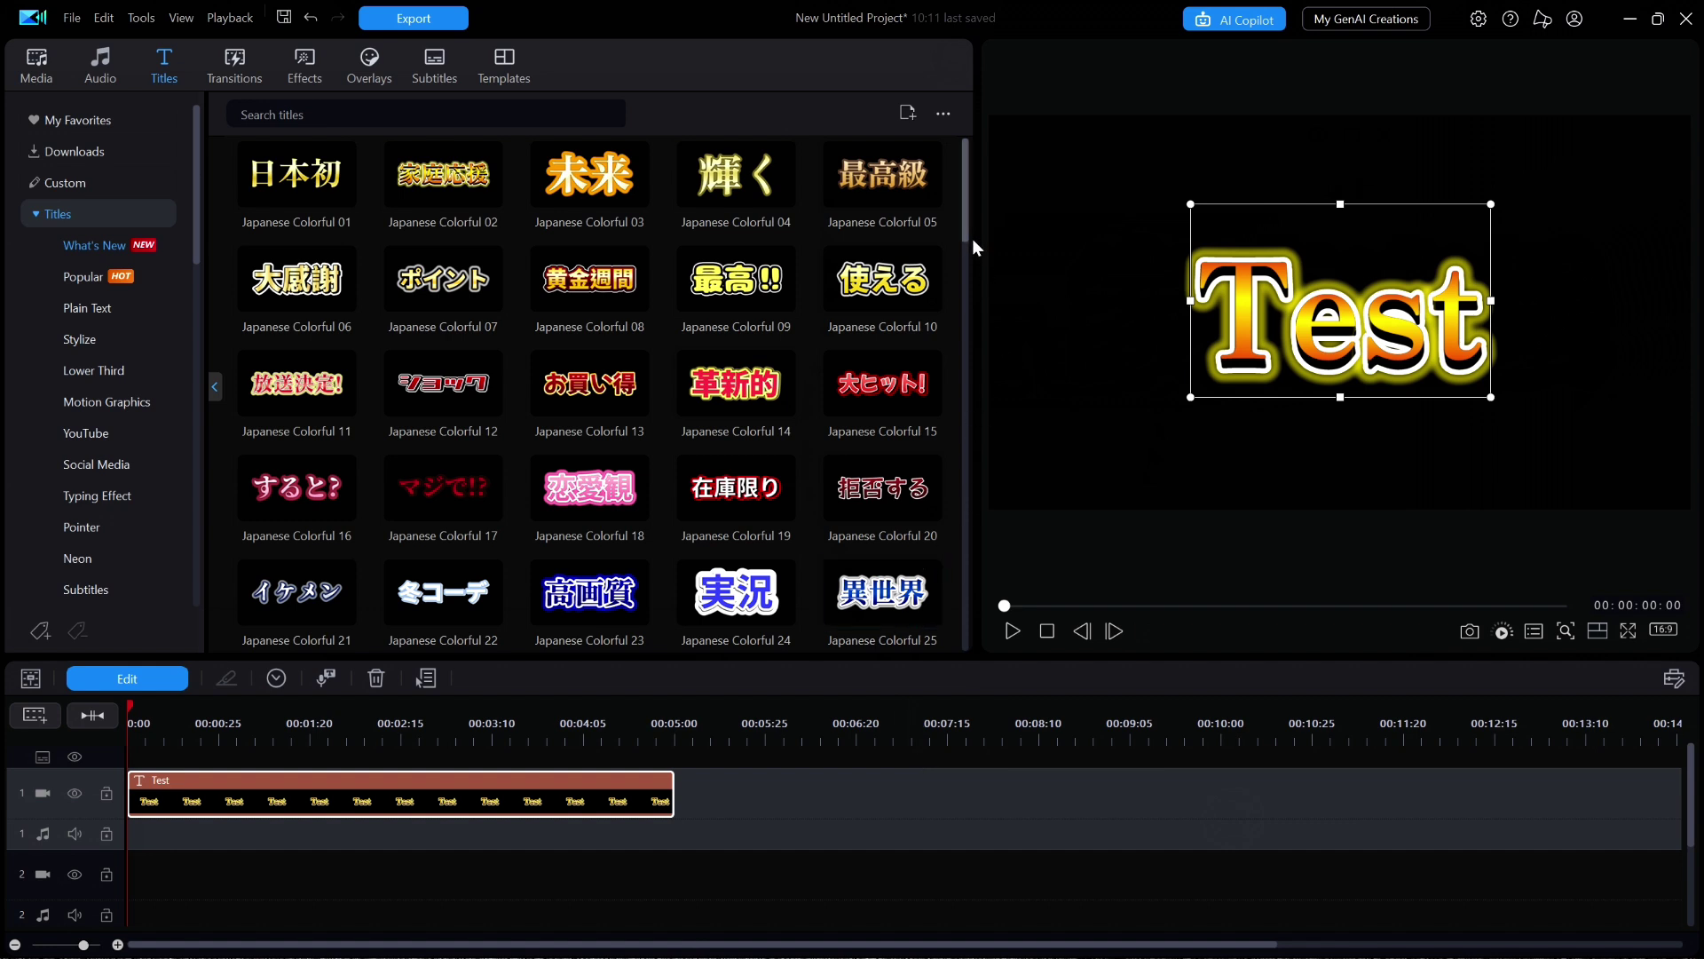
left_click_drag(967, 227, 950, 269)
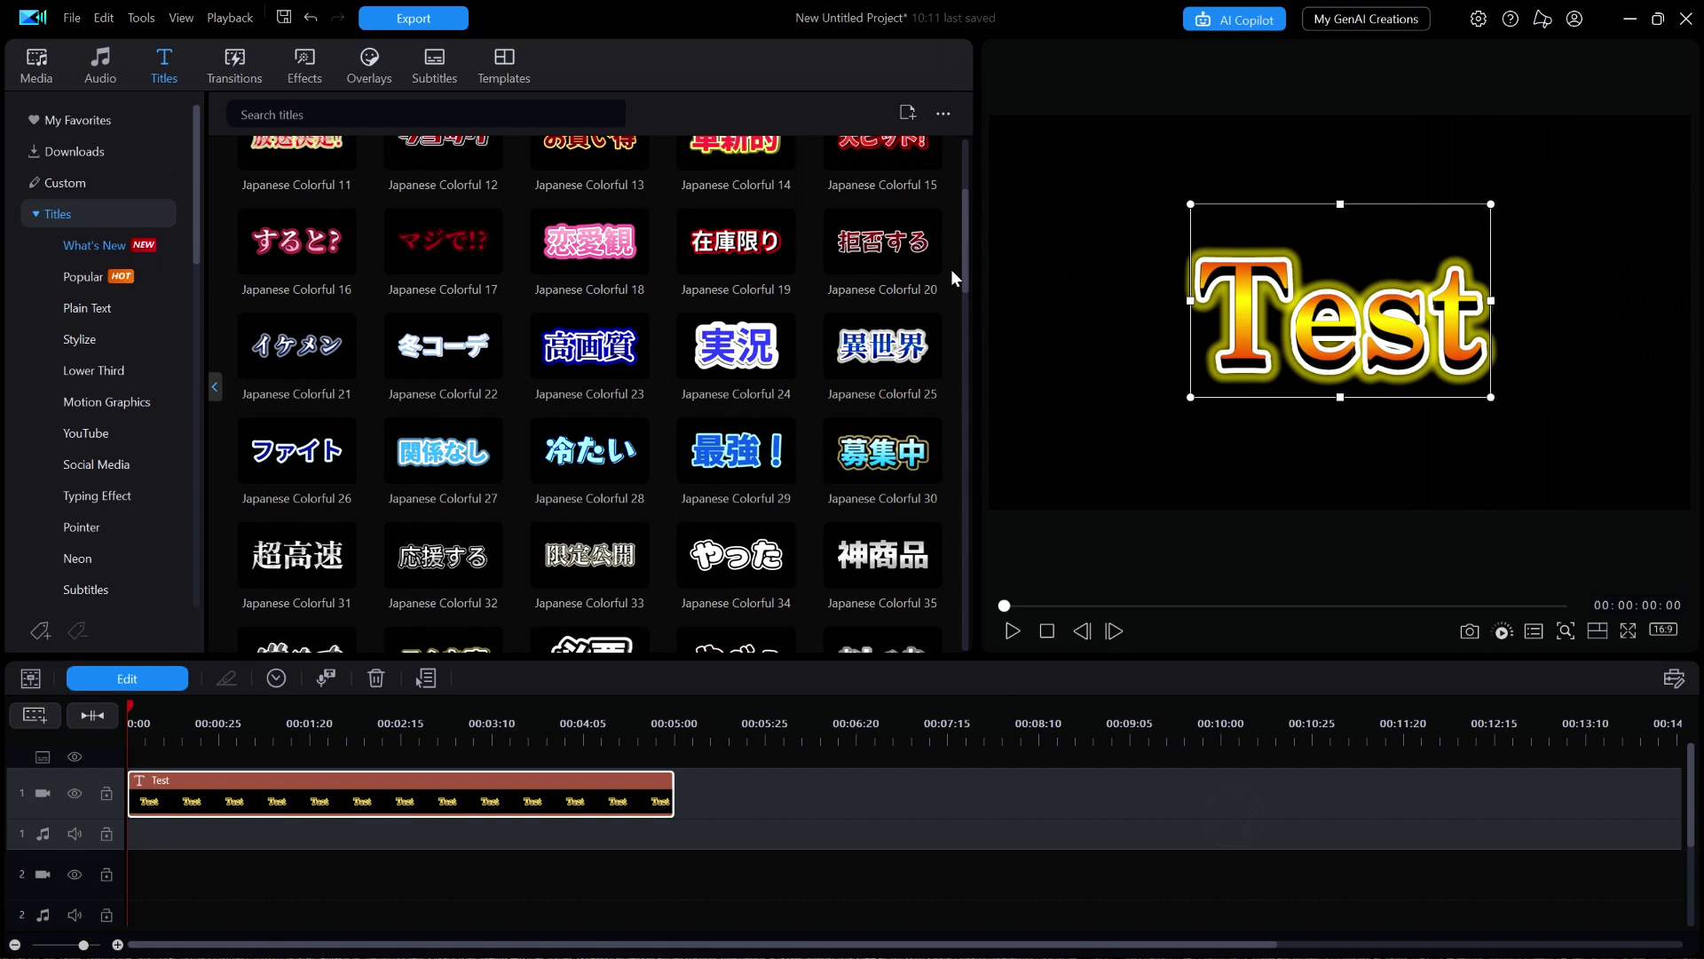
Check the context menus of Japanese Colorful 24 and 28, leaving 28 previewed
right_click(738, 360)
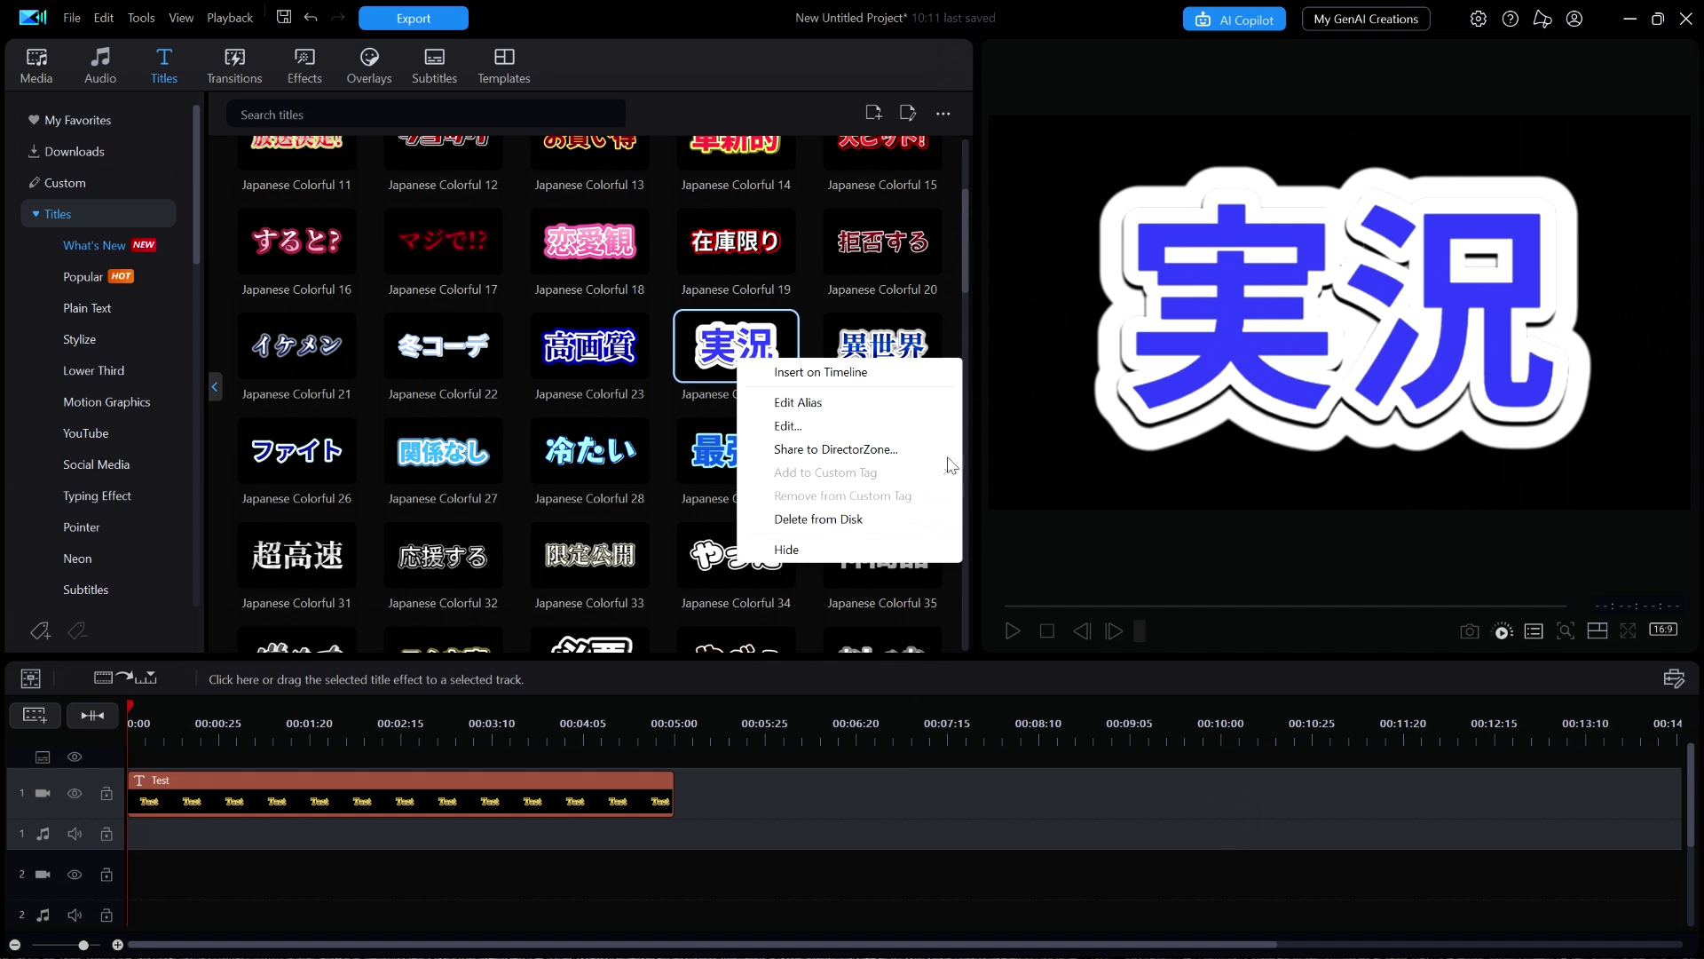
left_click(1019, 350)
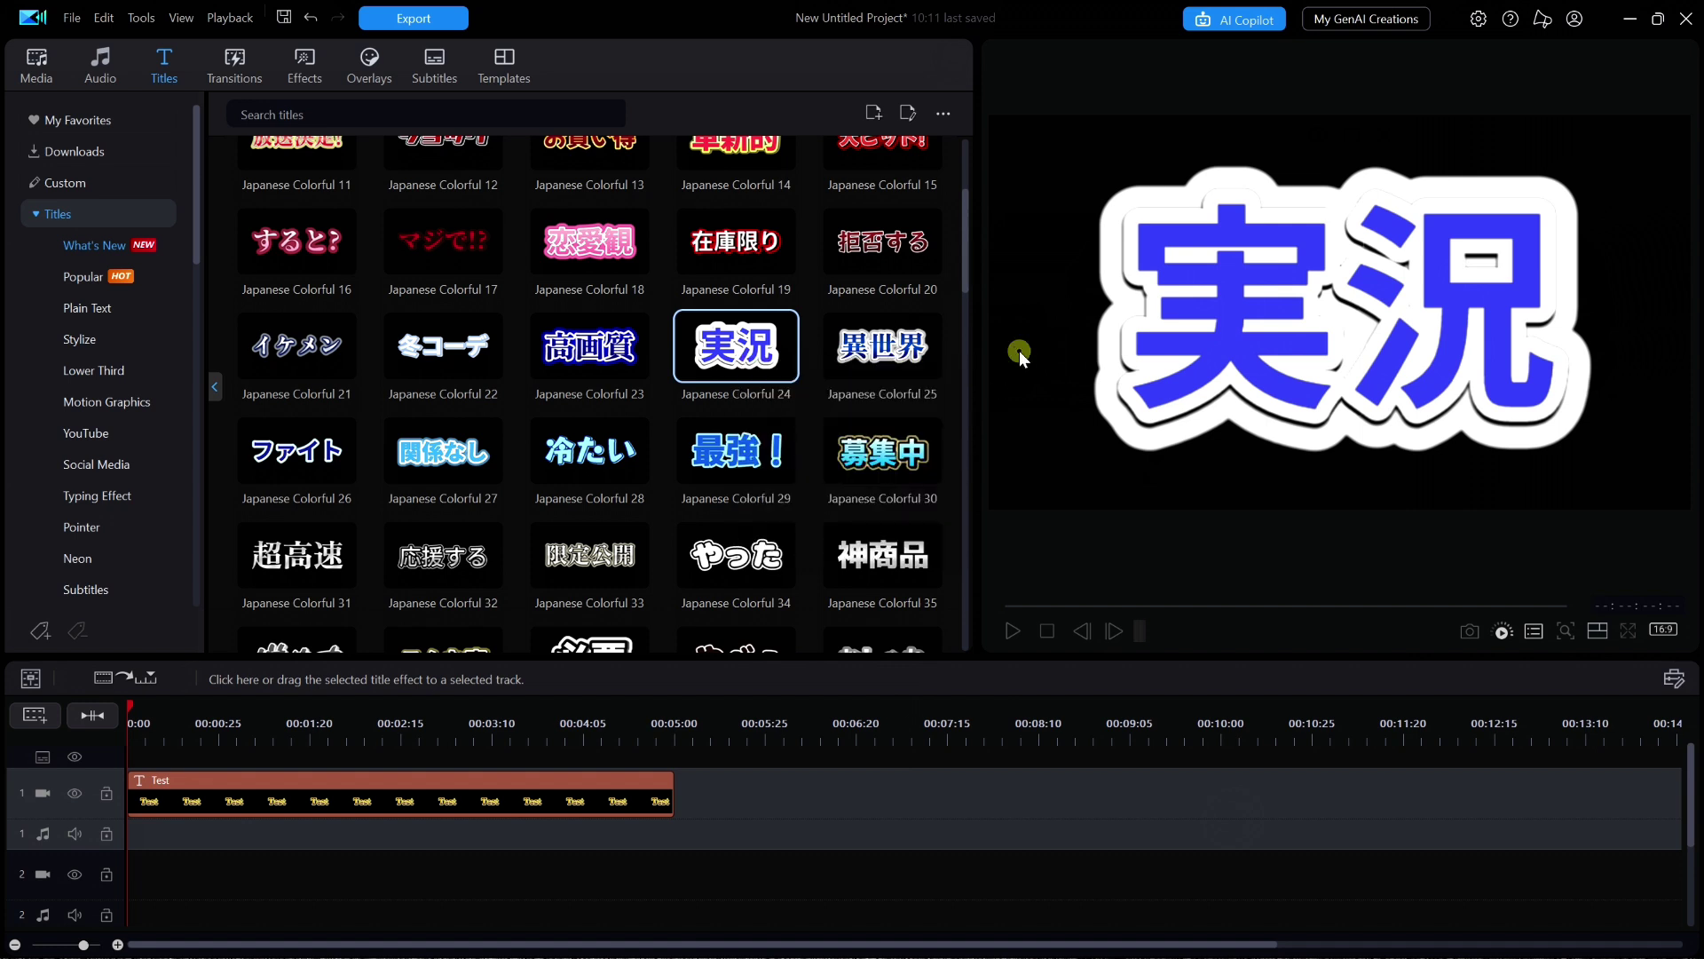
right_click(605, 453)
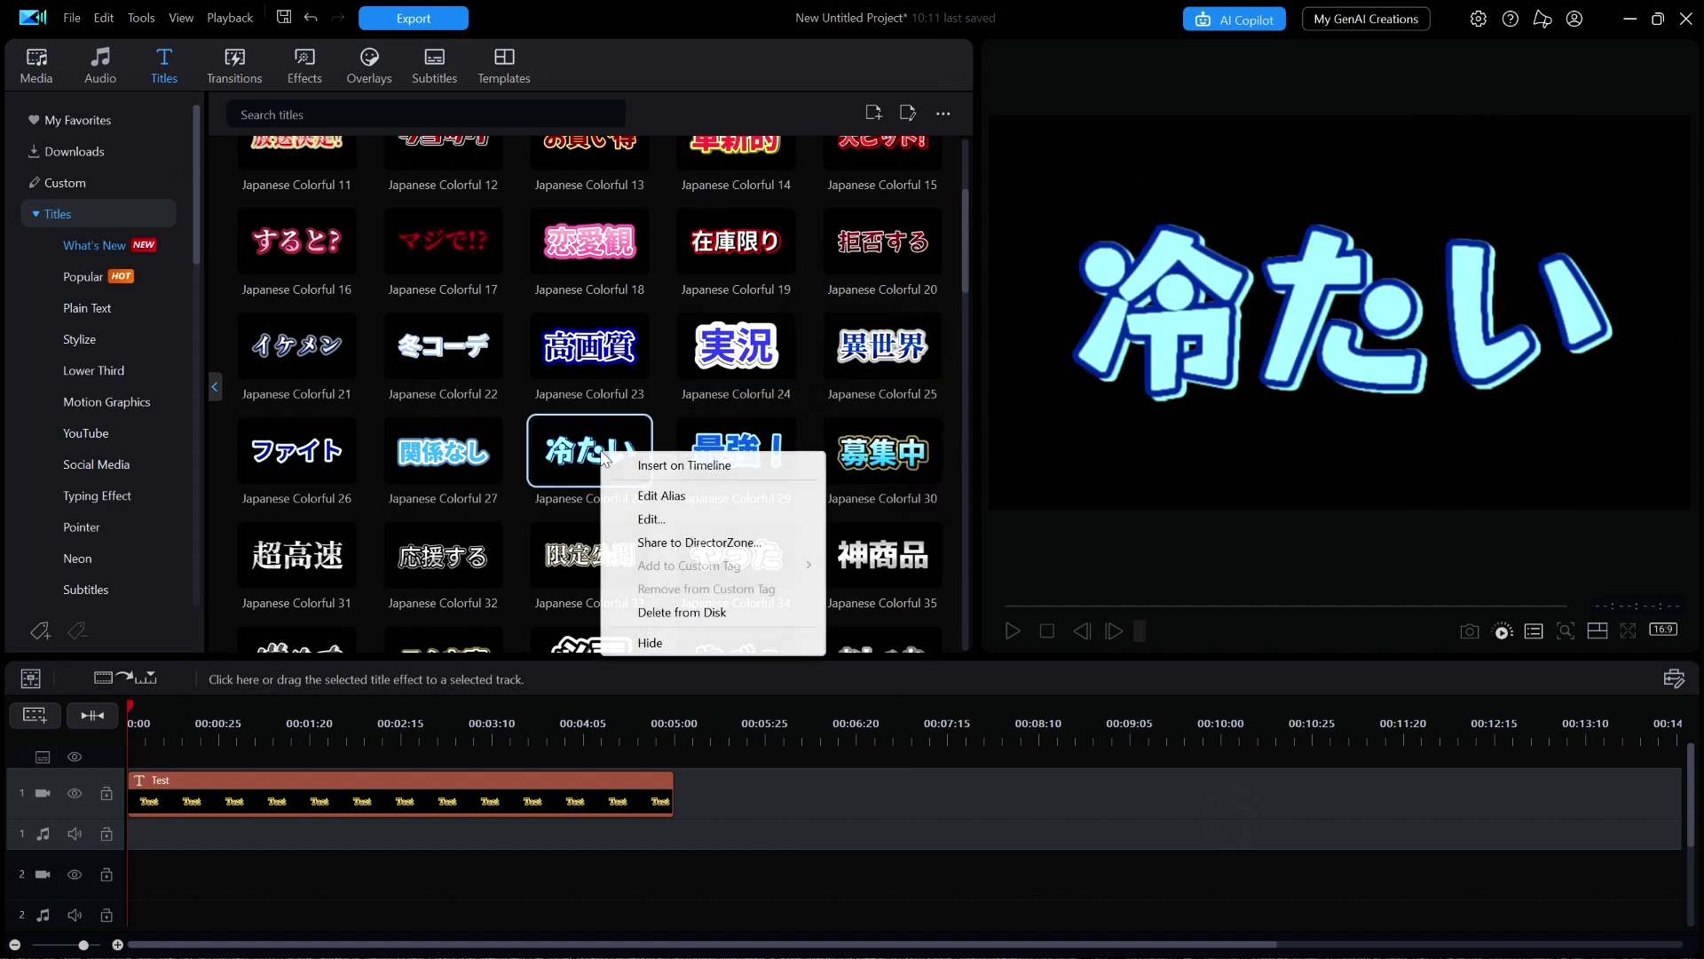
left_click(1007, 350)
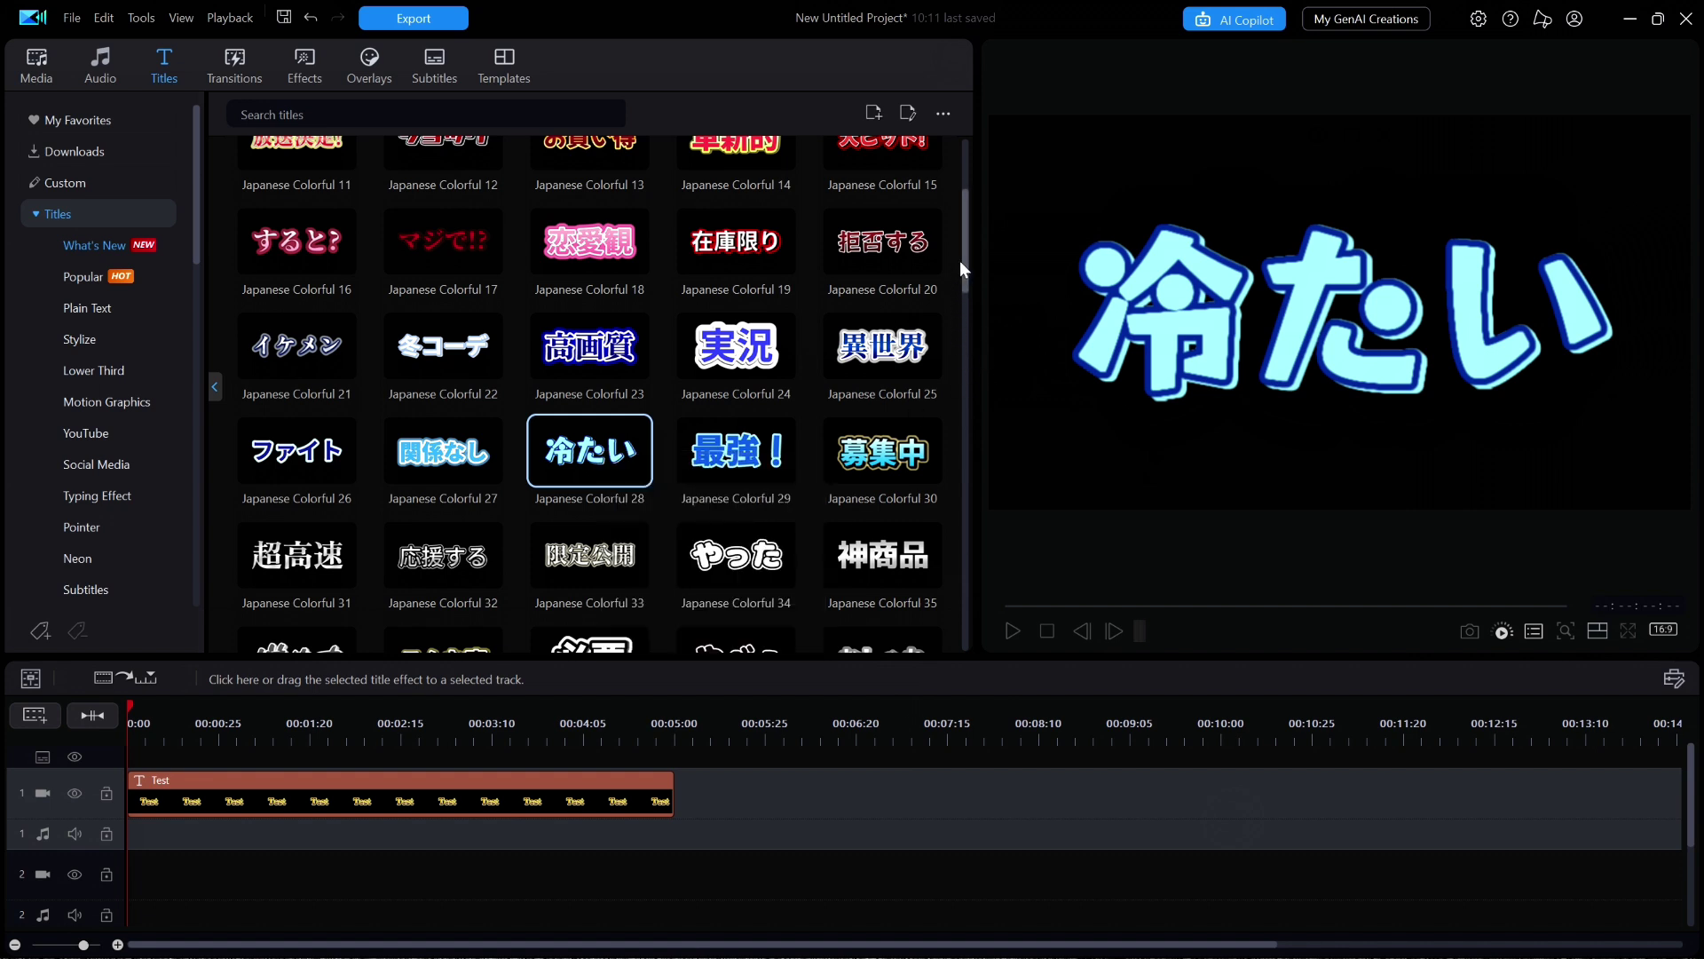
Scroll down to the Arrow Text titles and preview Arrow Text 04 'INFORMATION'
left_click_drag(965, 256, 946, 364)
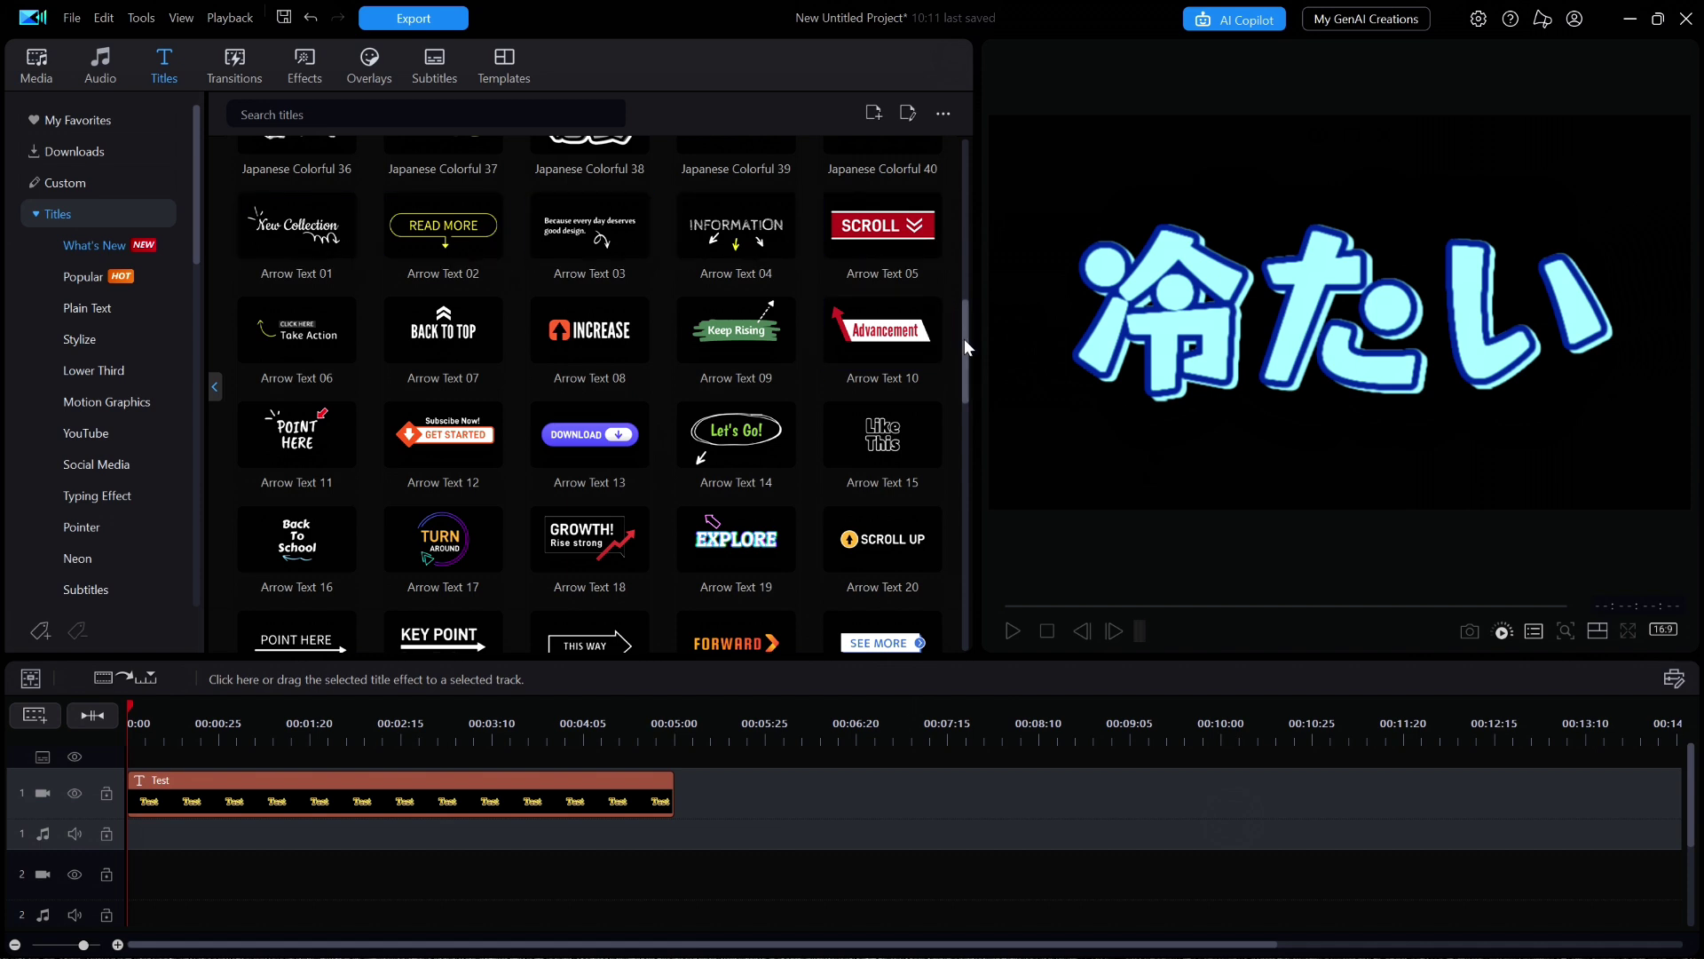
mouse_move(964, 338)
left_mouse_down()
mouse_move(955, 449)
mouse_move(958, 338)
left_mouse_up()
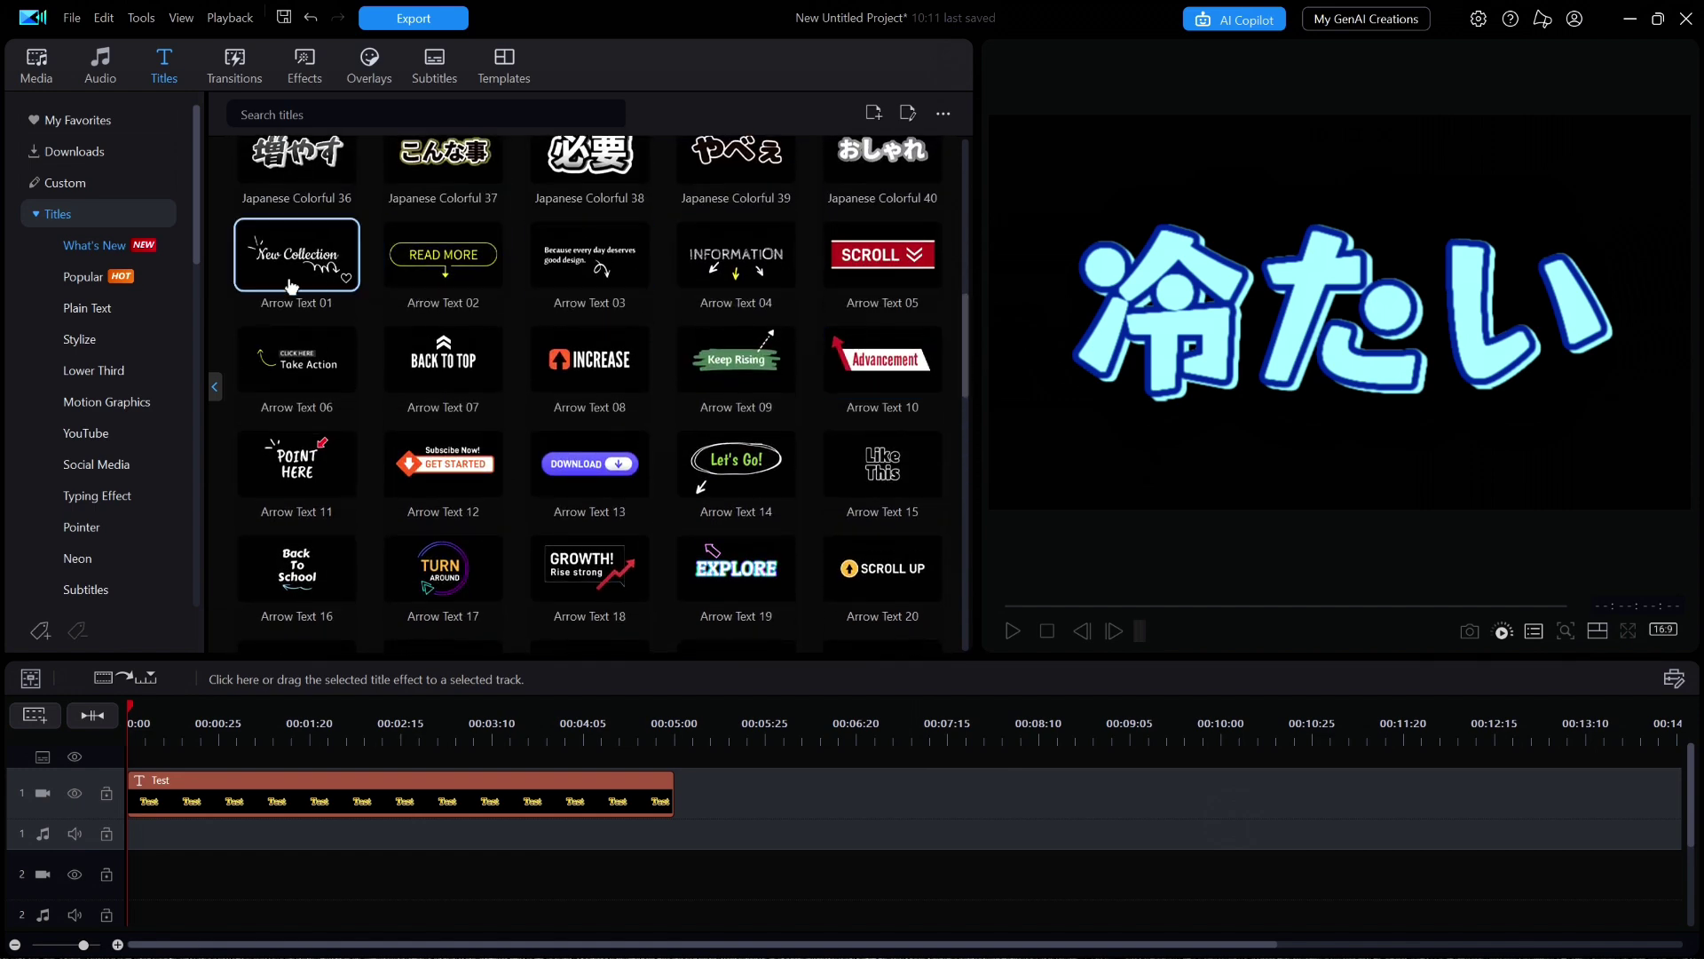
left_click_drag(195, 247, 195, 313)
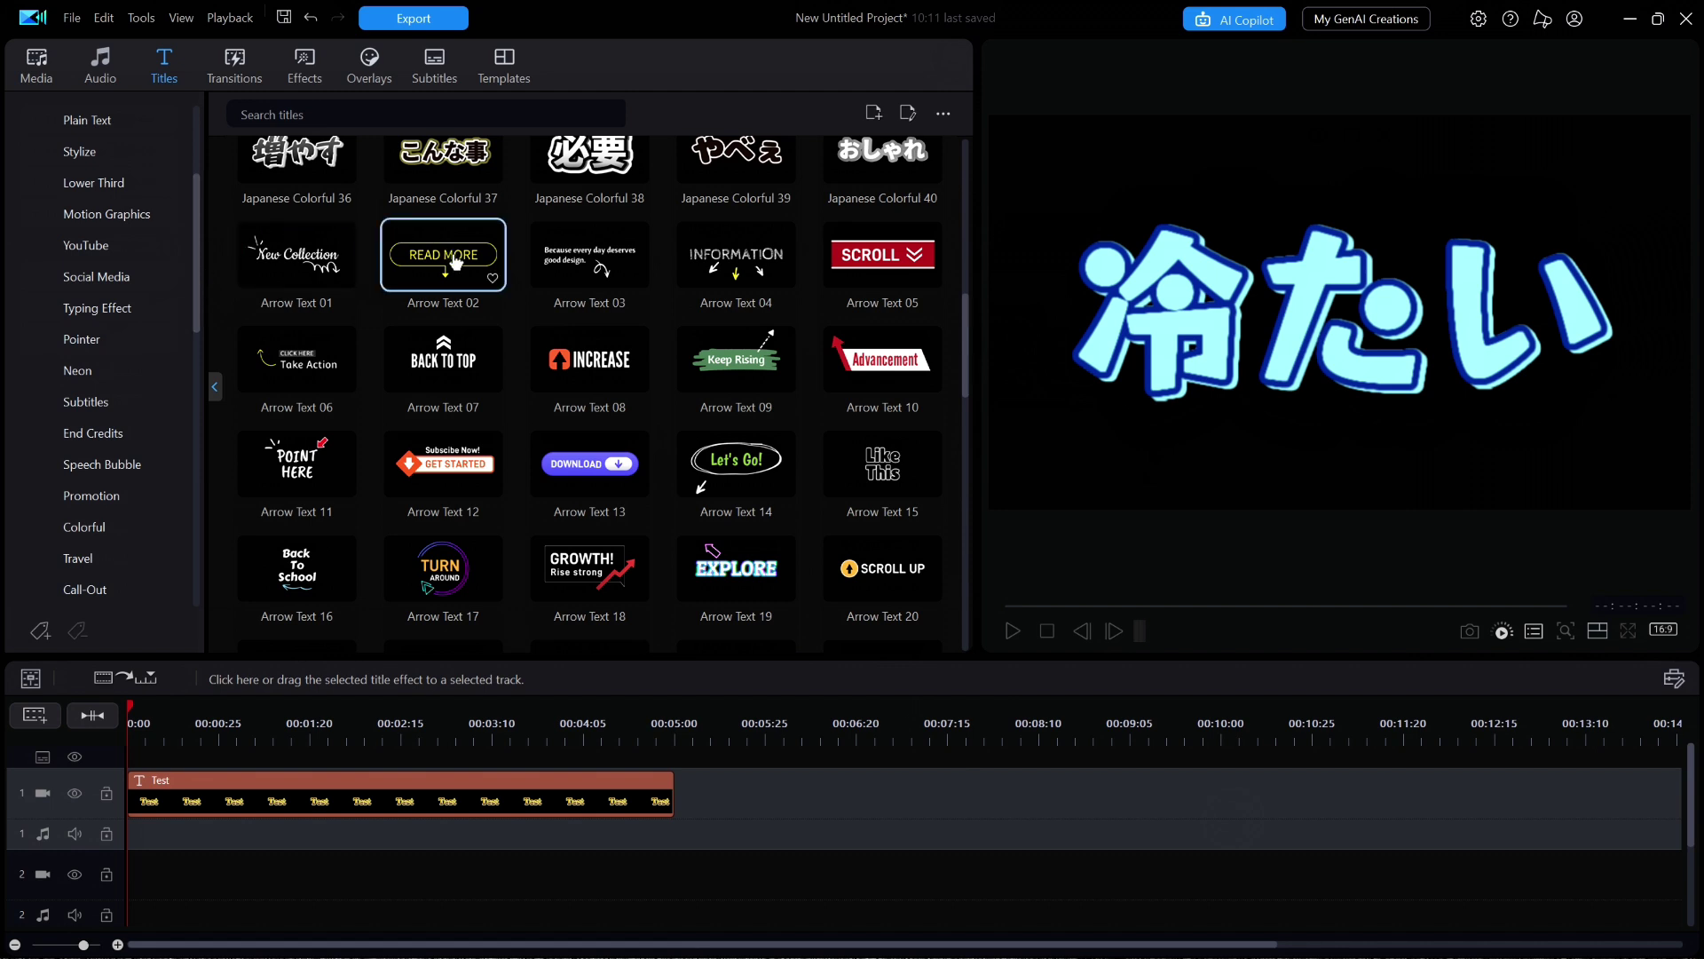
left_click(761, 263)
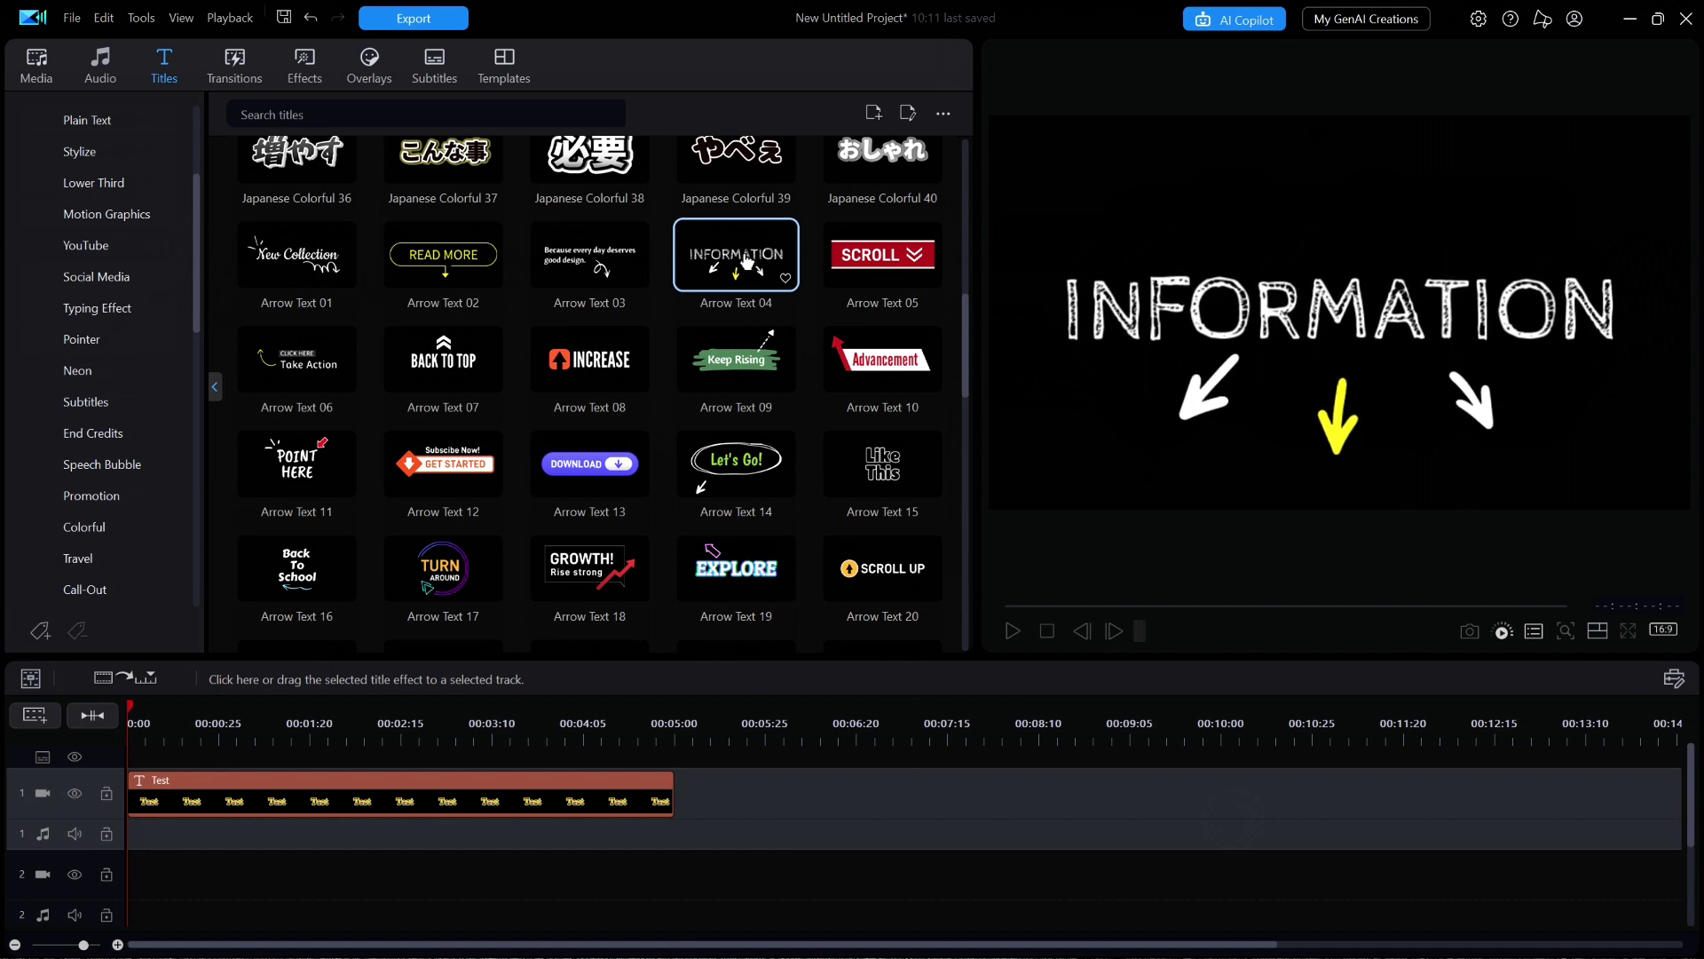
Add Arrow Text 04 after the Test title, change its text to 'Look Here', and play it
left_click_drag(747, 263, 721, 812)
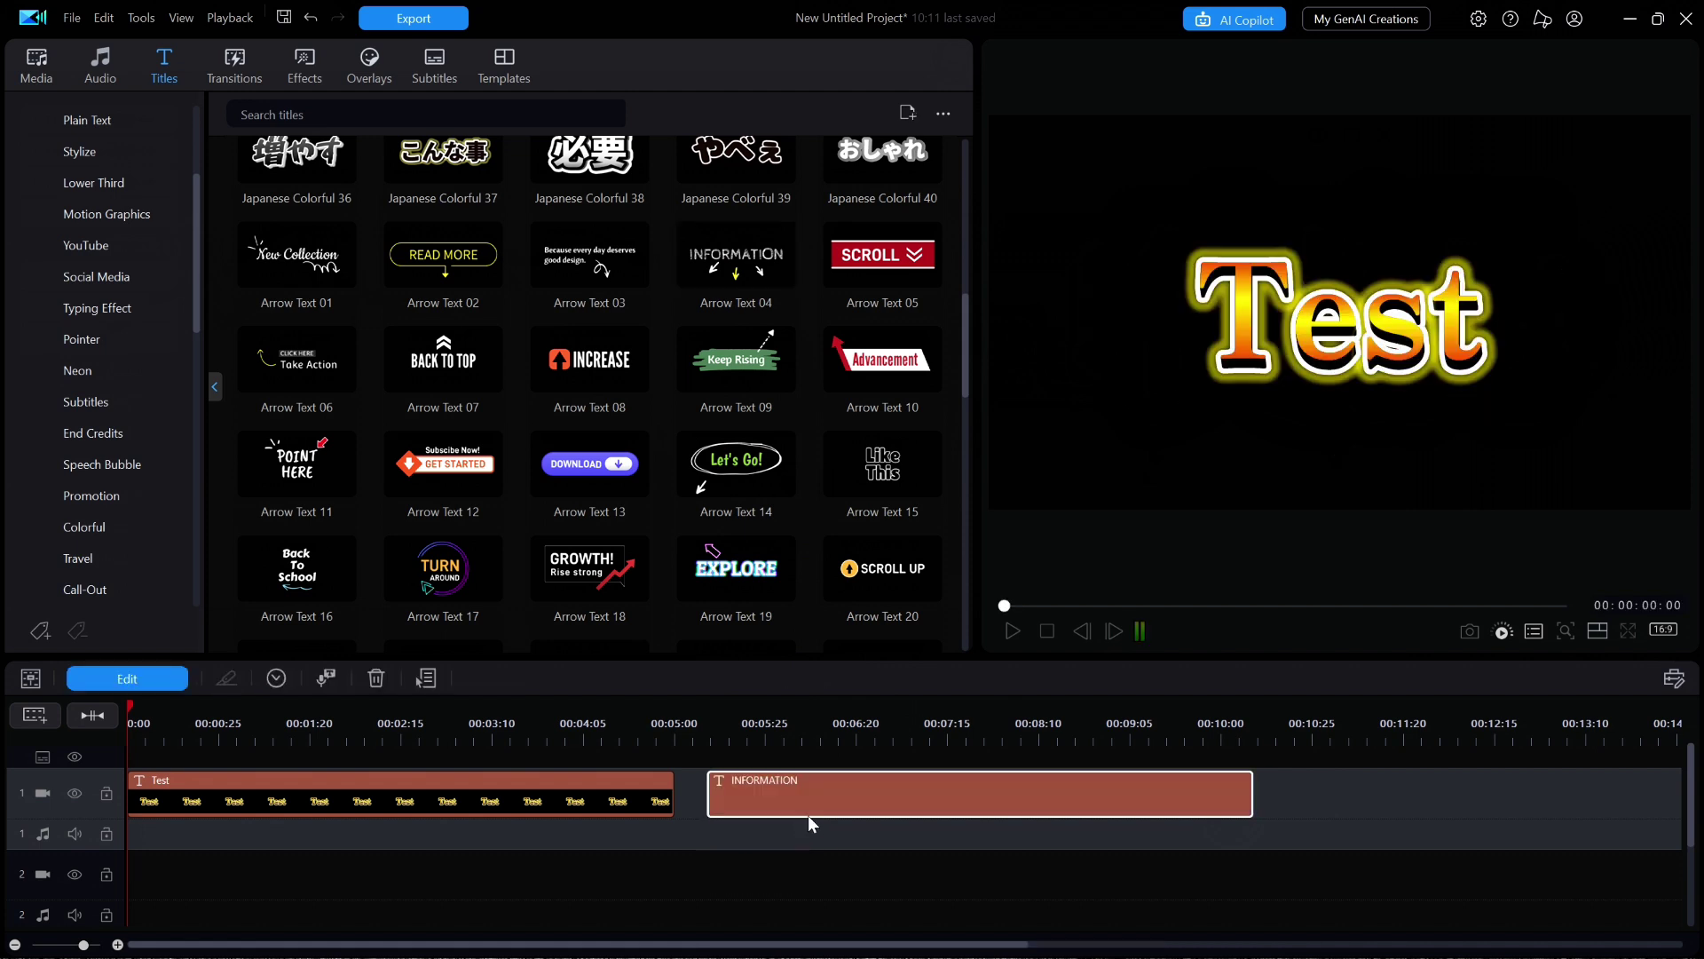
left_click(164, 686)
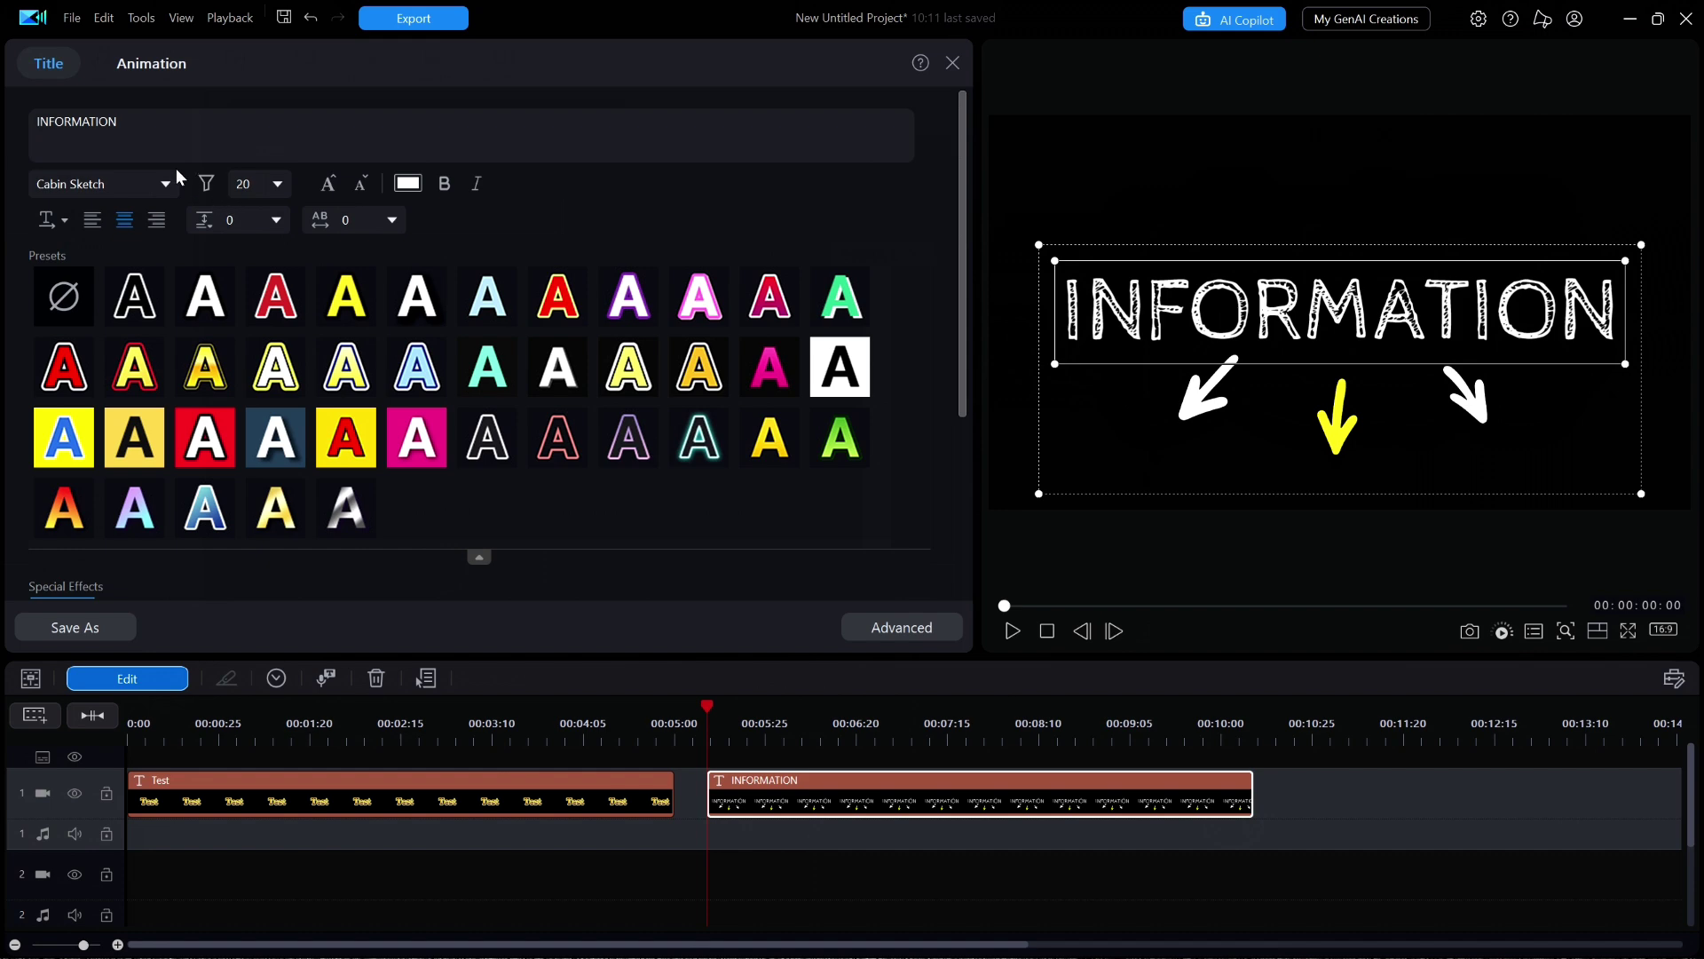
double_click(133, 126)
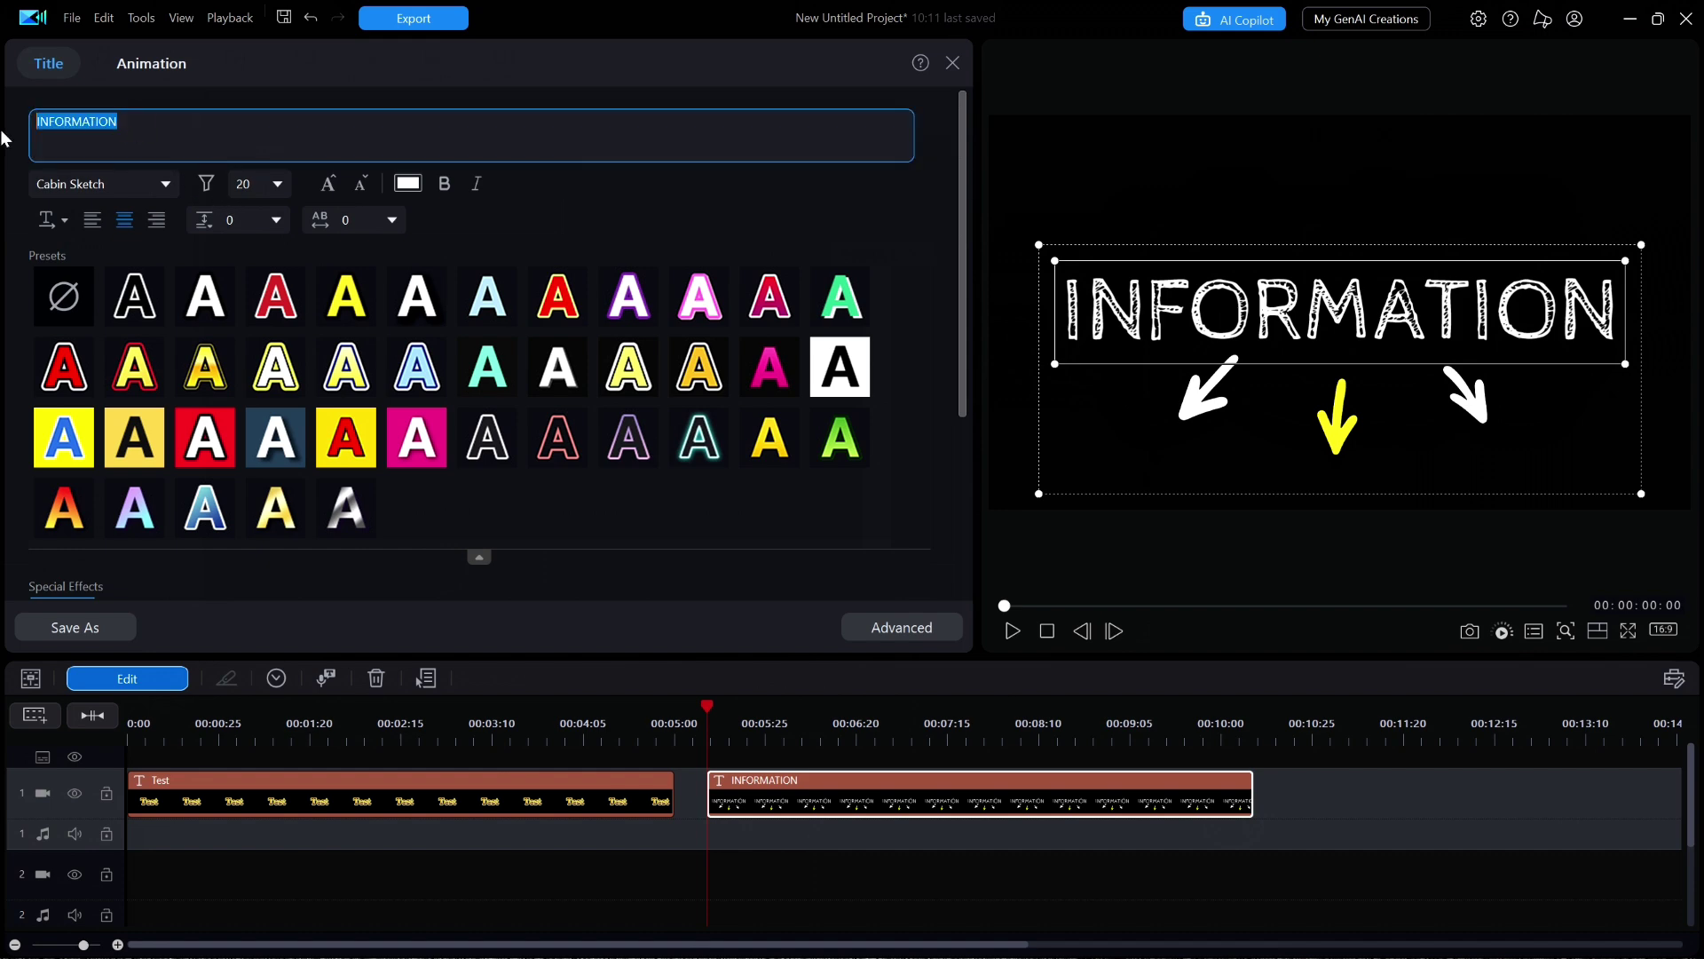
type("Loo")
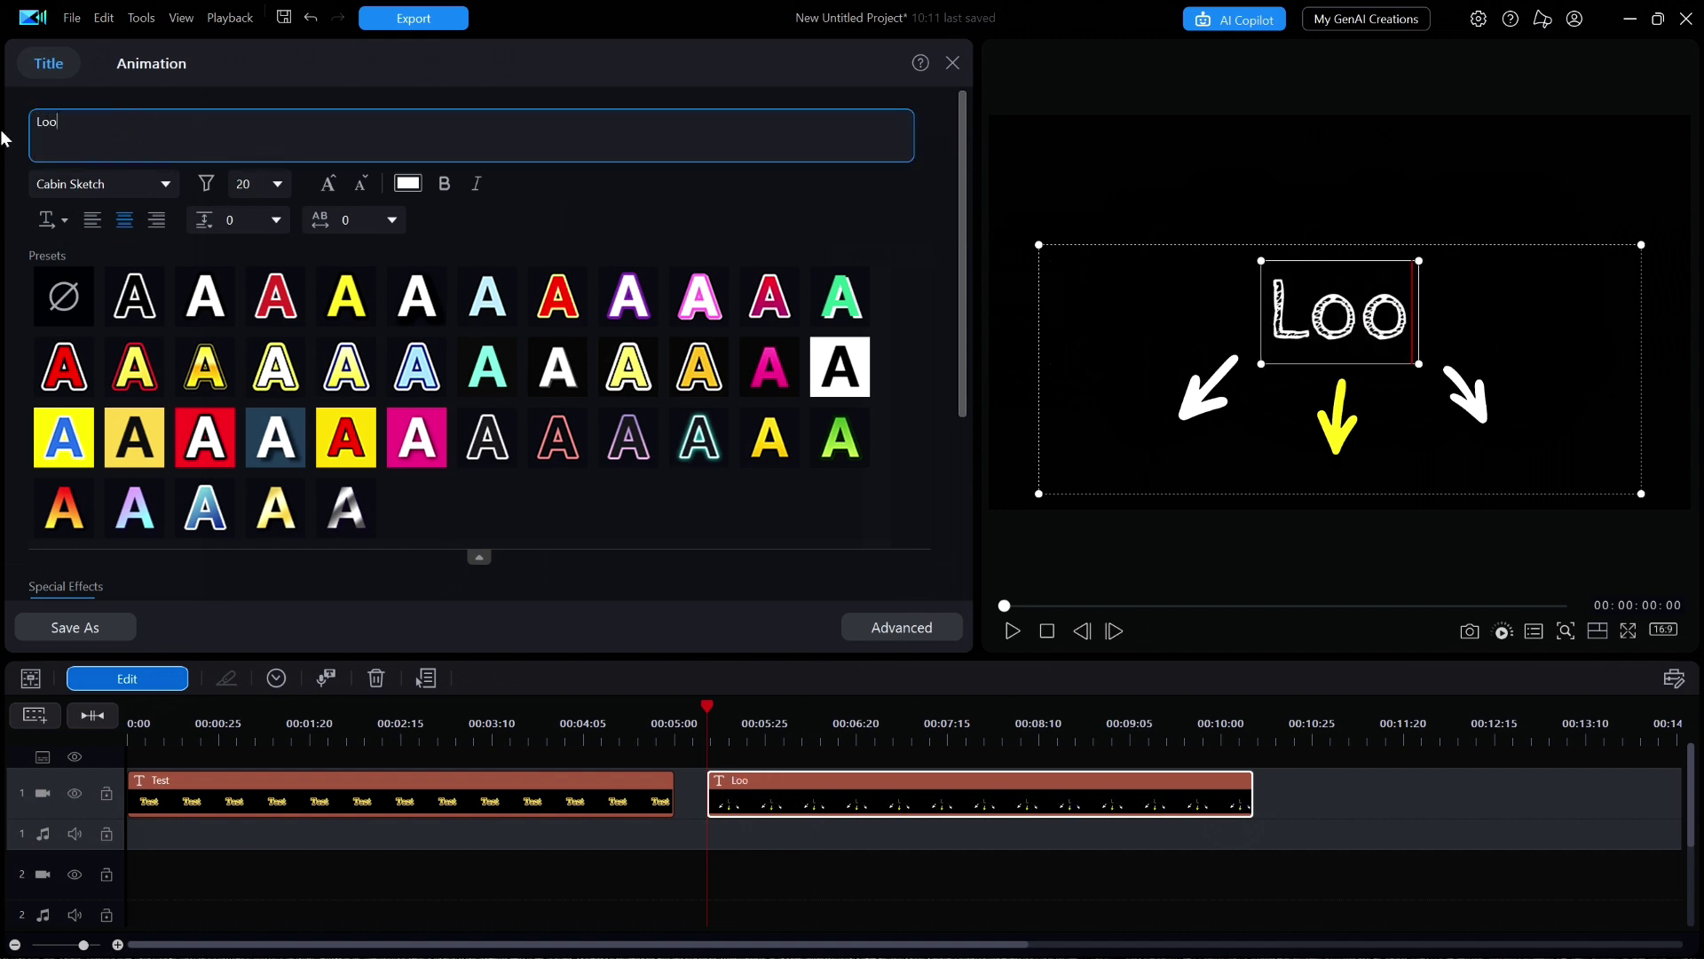
type("k Here")
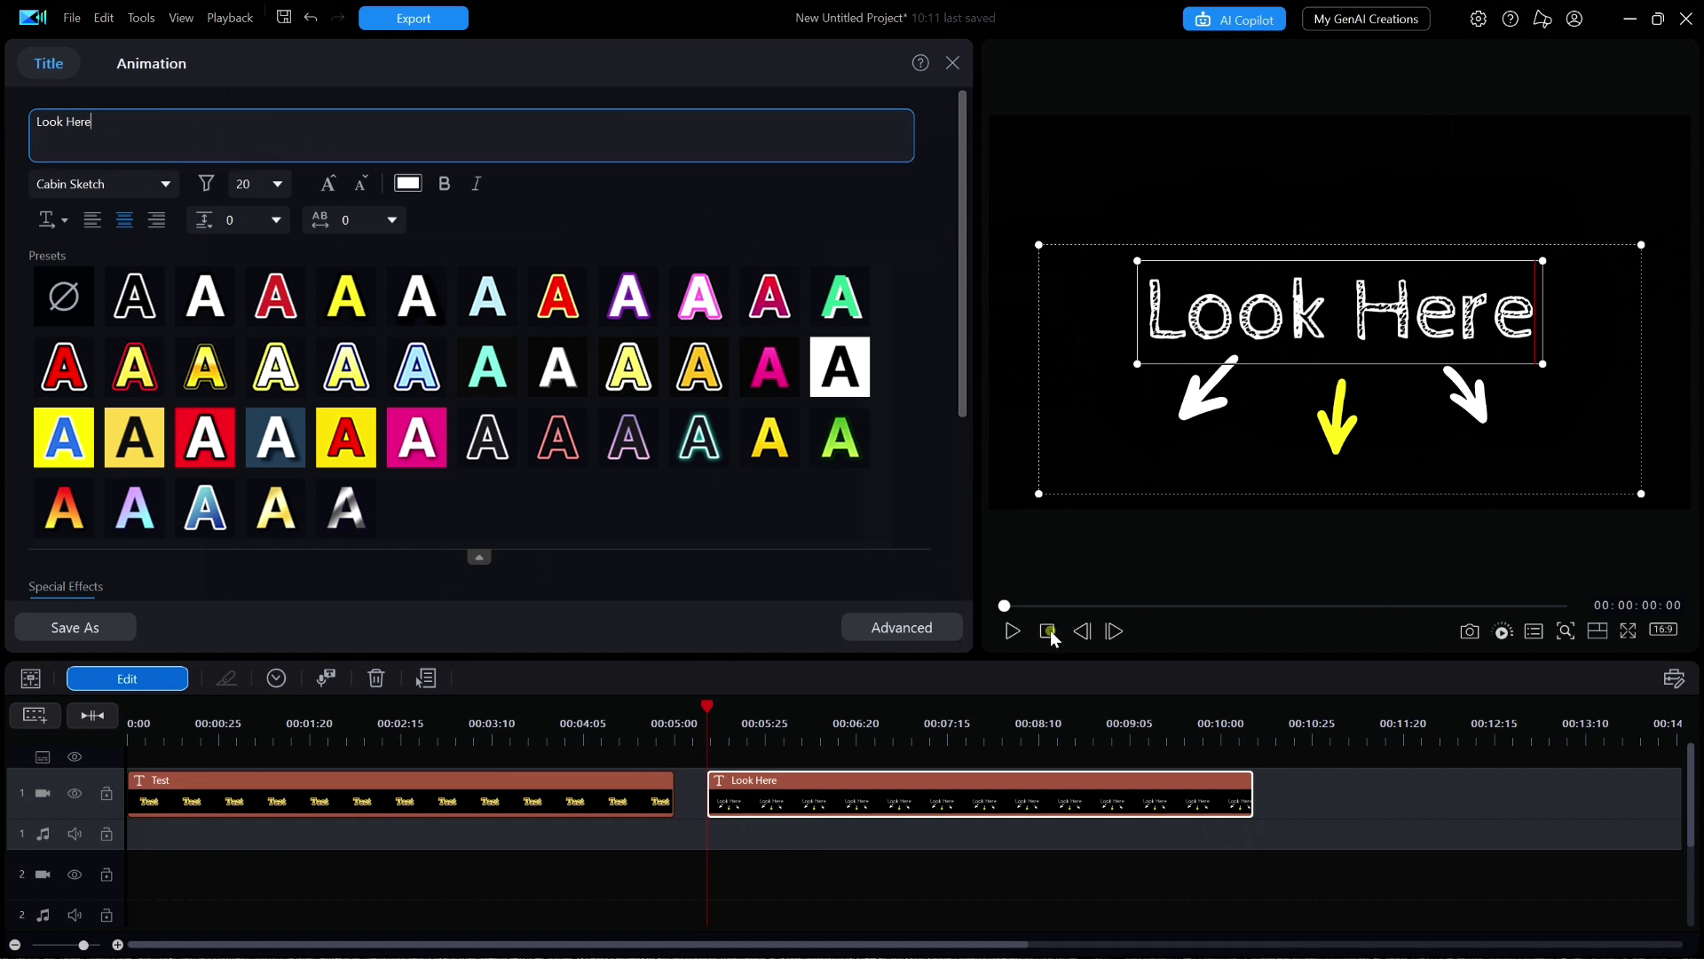
left_click(1012, 630)
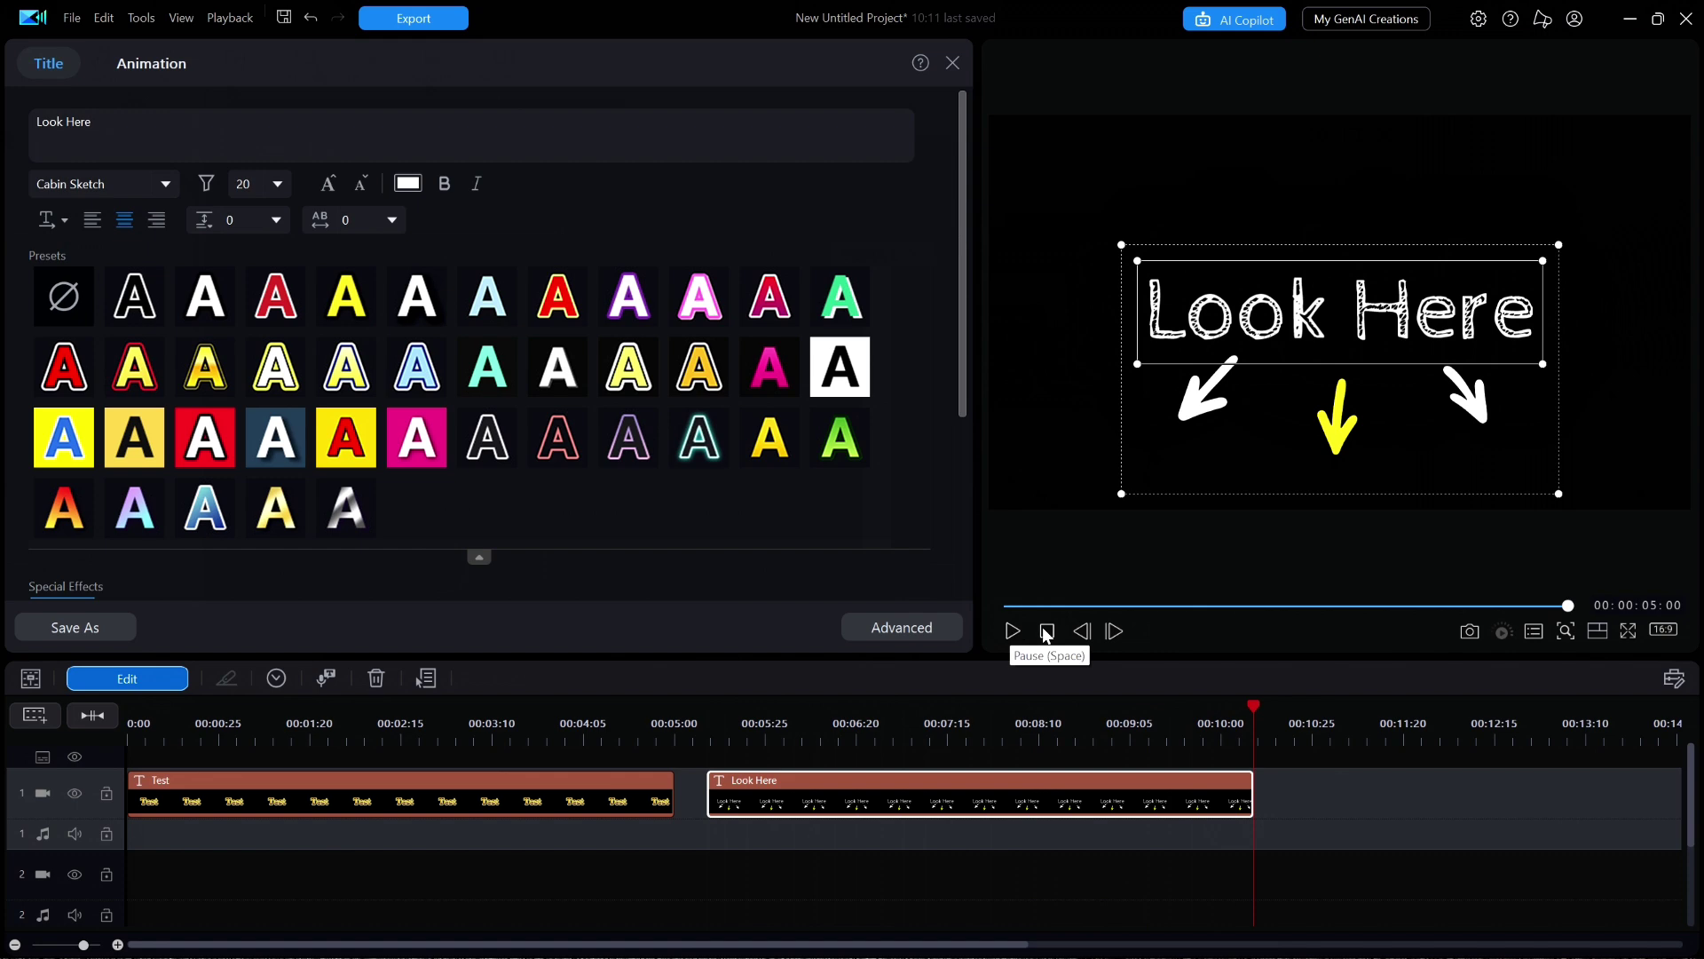
left_click(1047, 630)
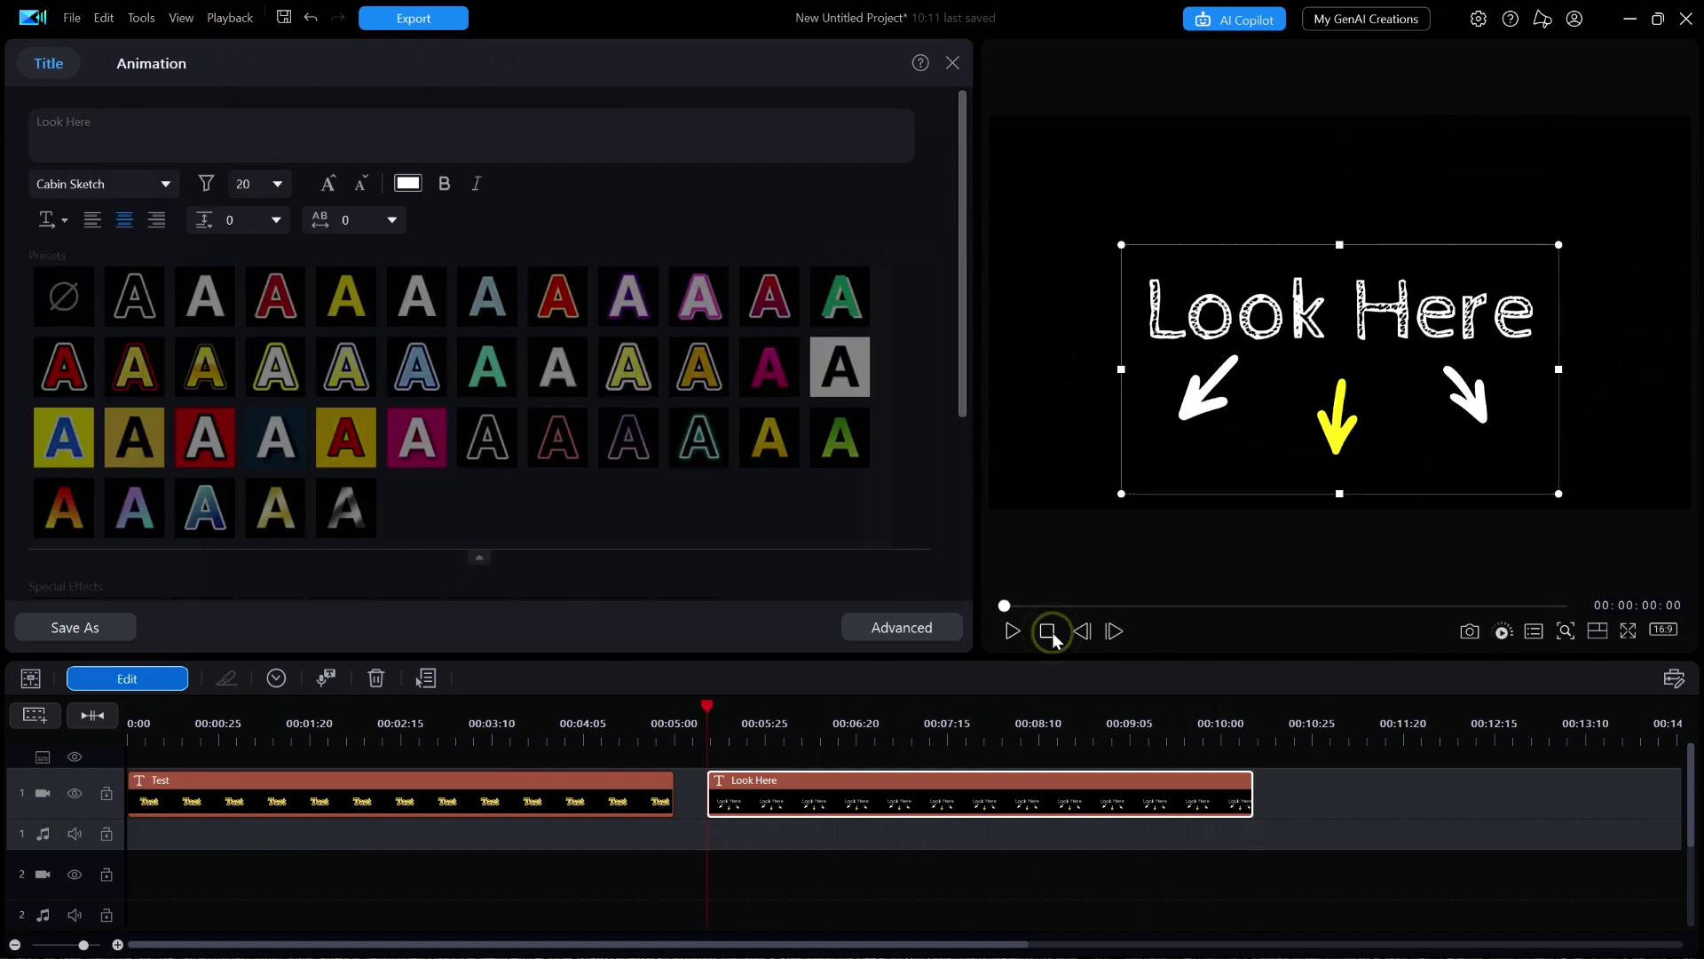
left_click(921, 627)
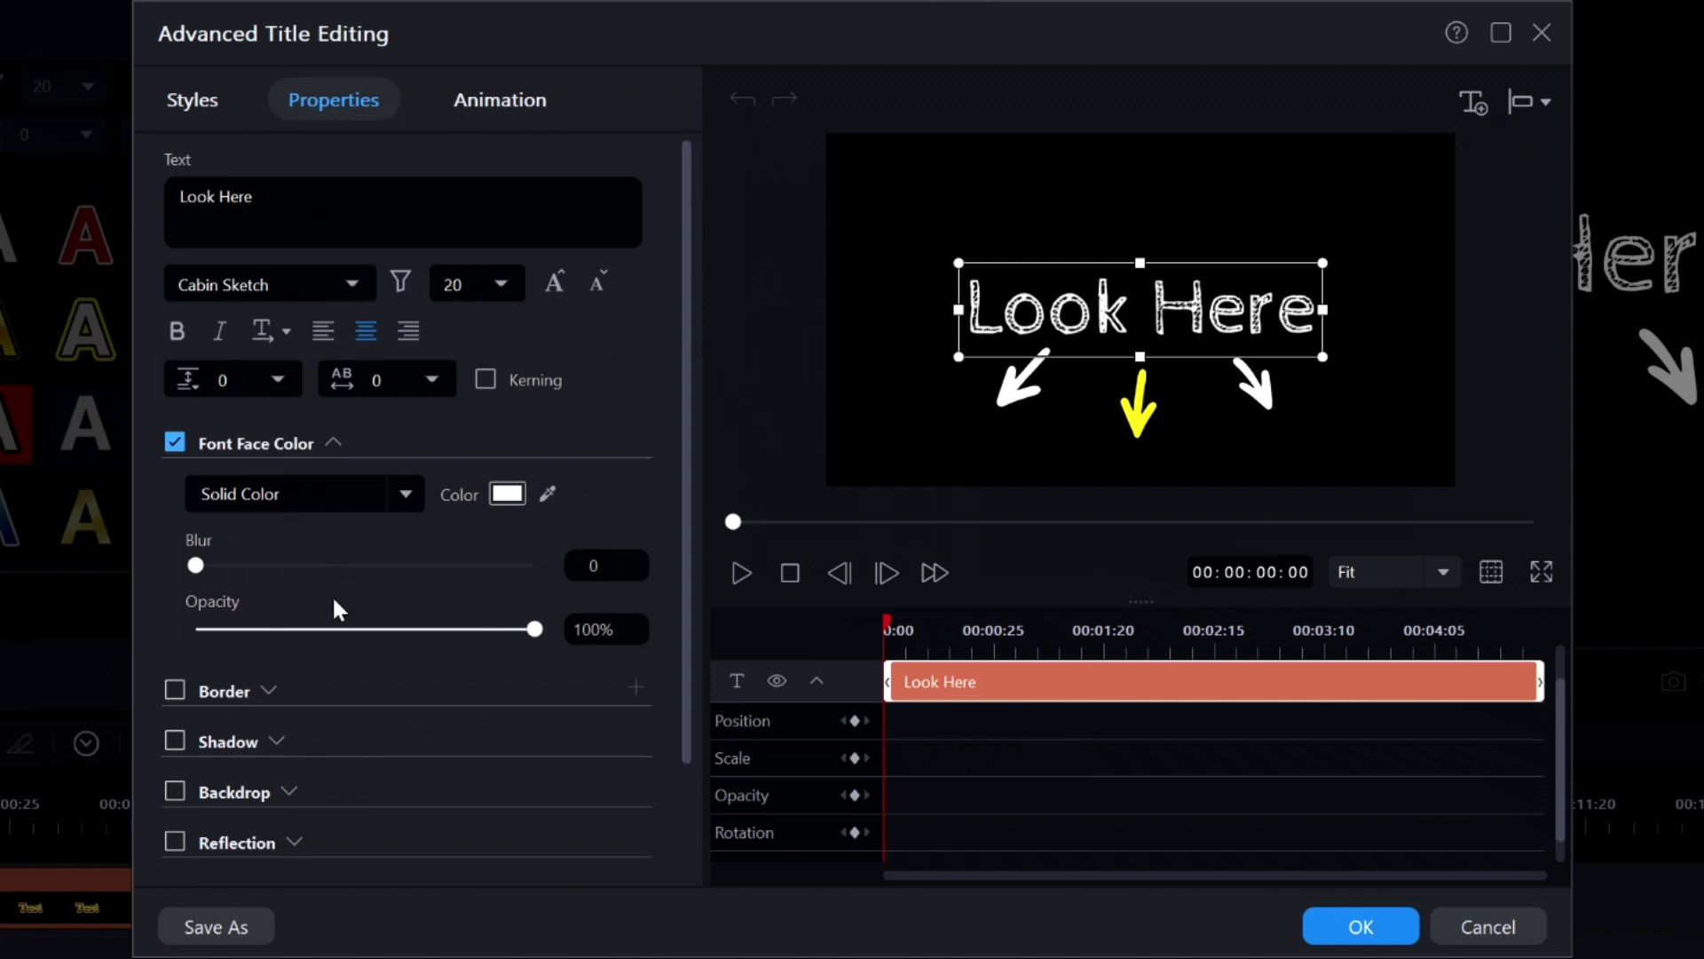
left_click_drag(679, 514, 680, 632)
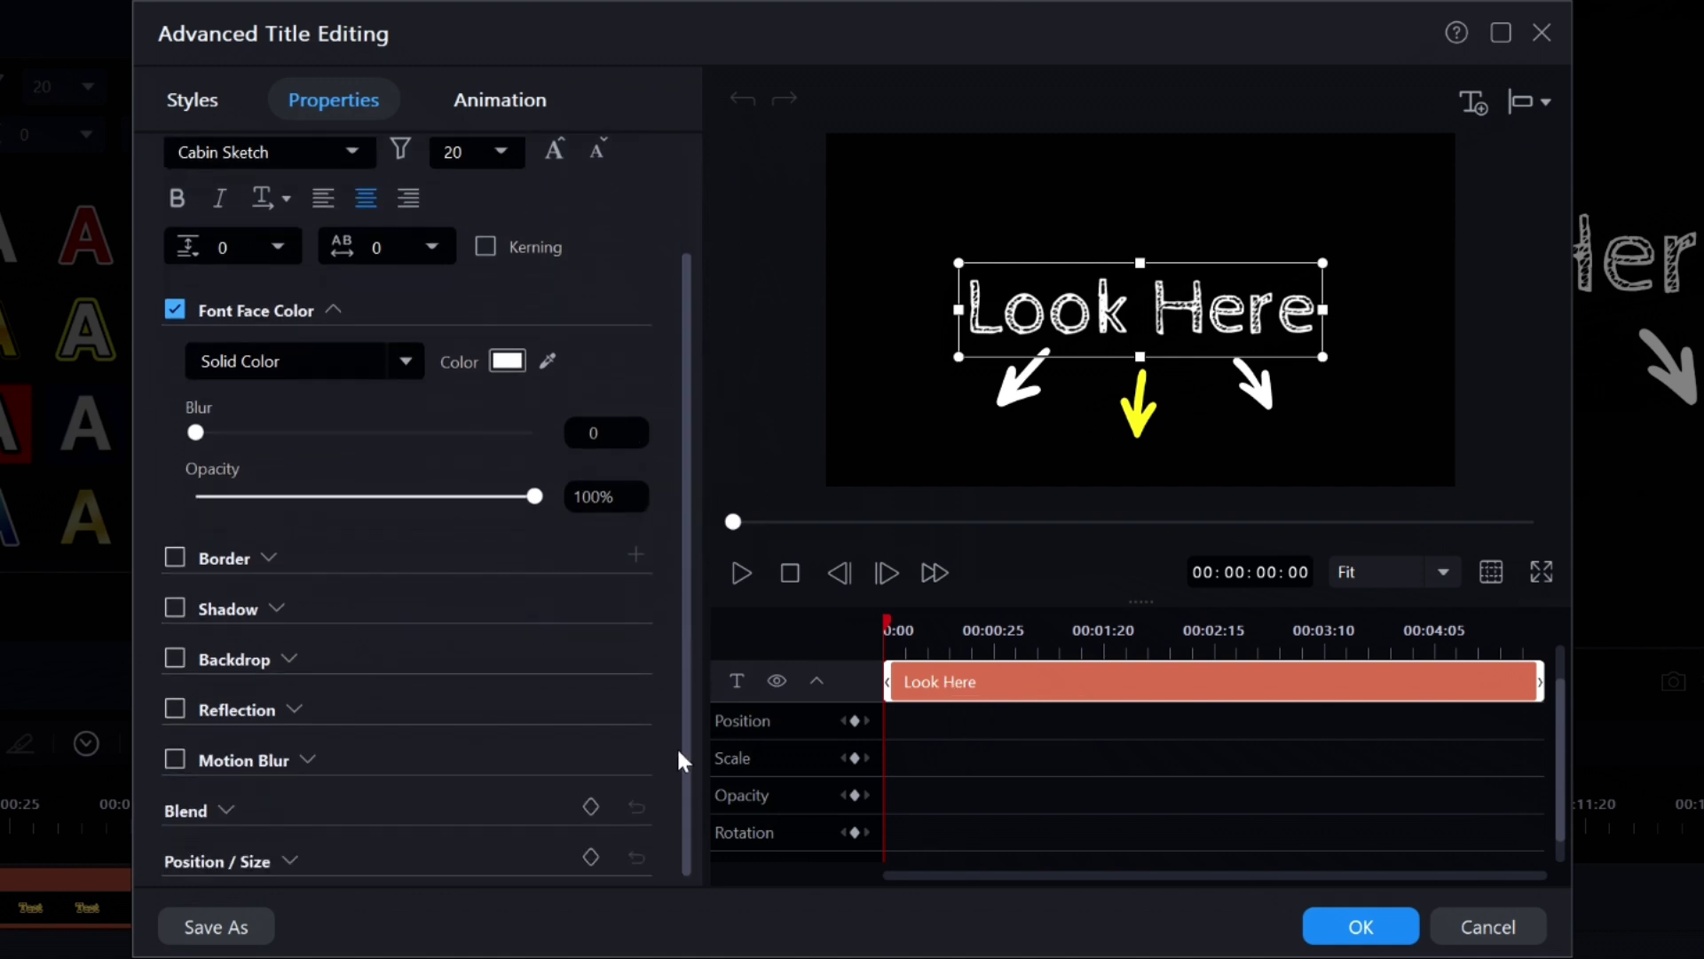
left_click_drag(690, 716, 694, 474)
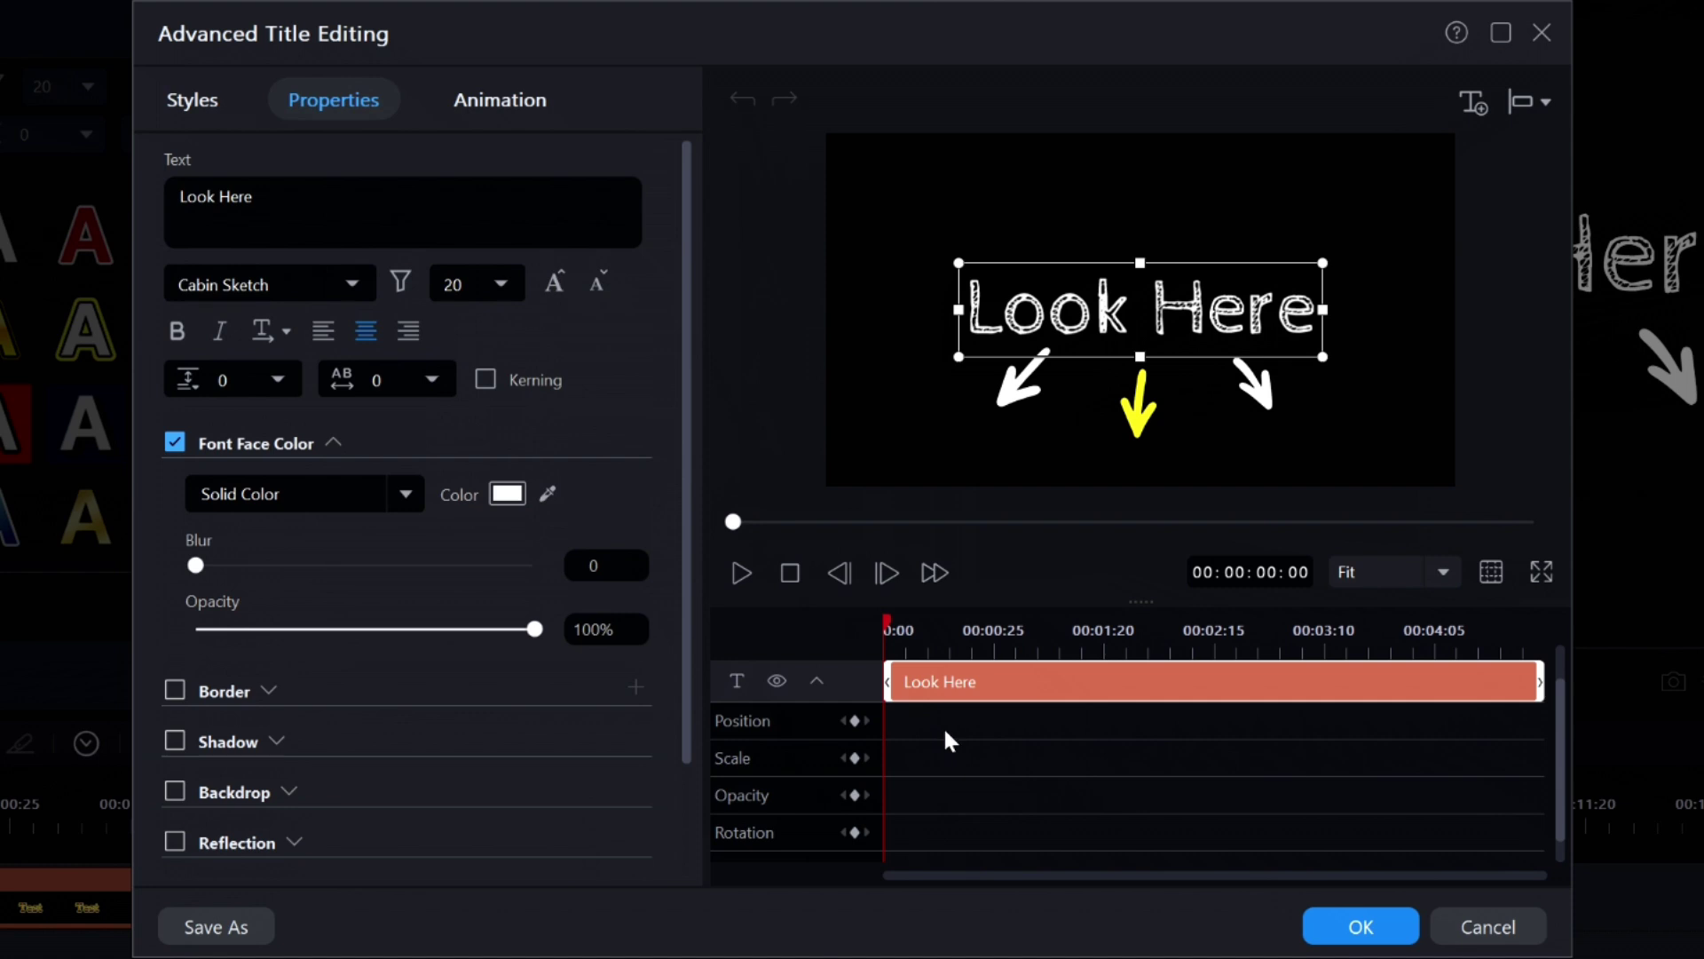
left_click_drag(1560, 788, 1563, 712)
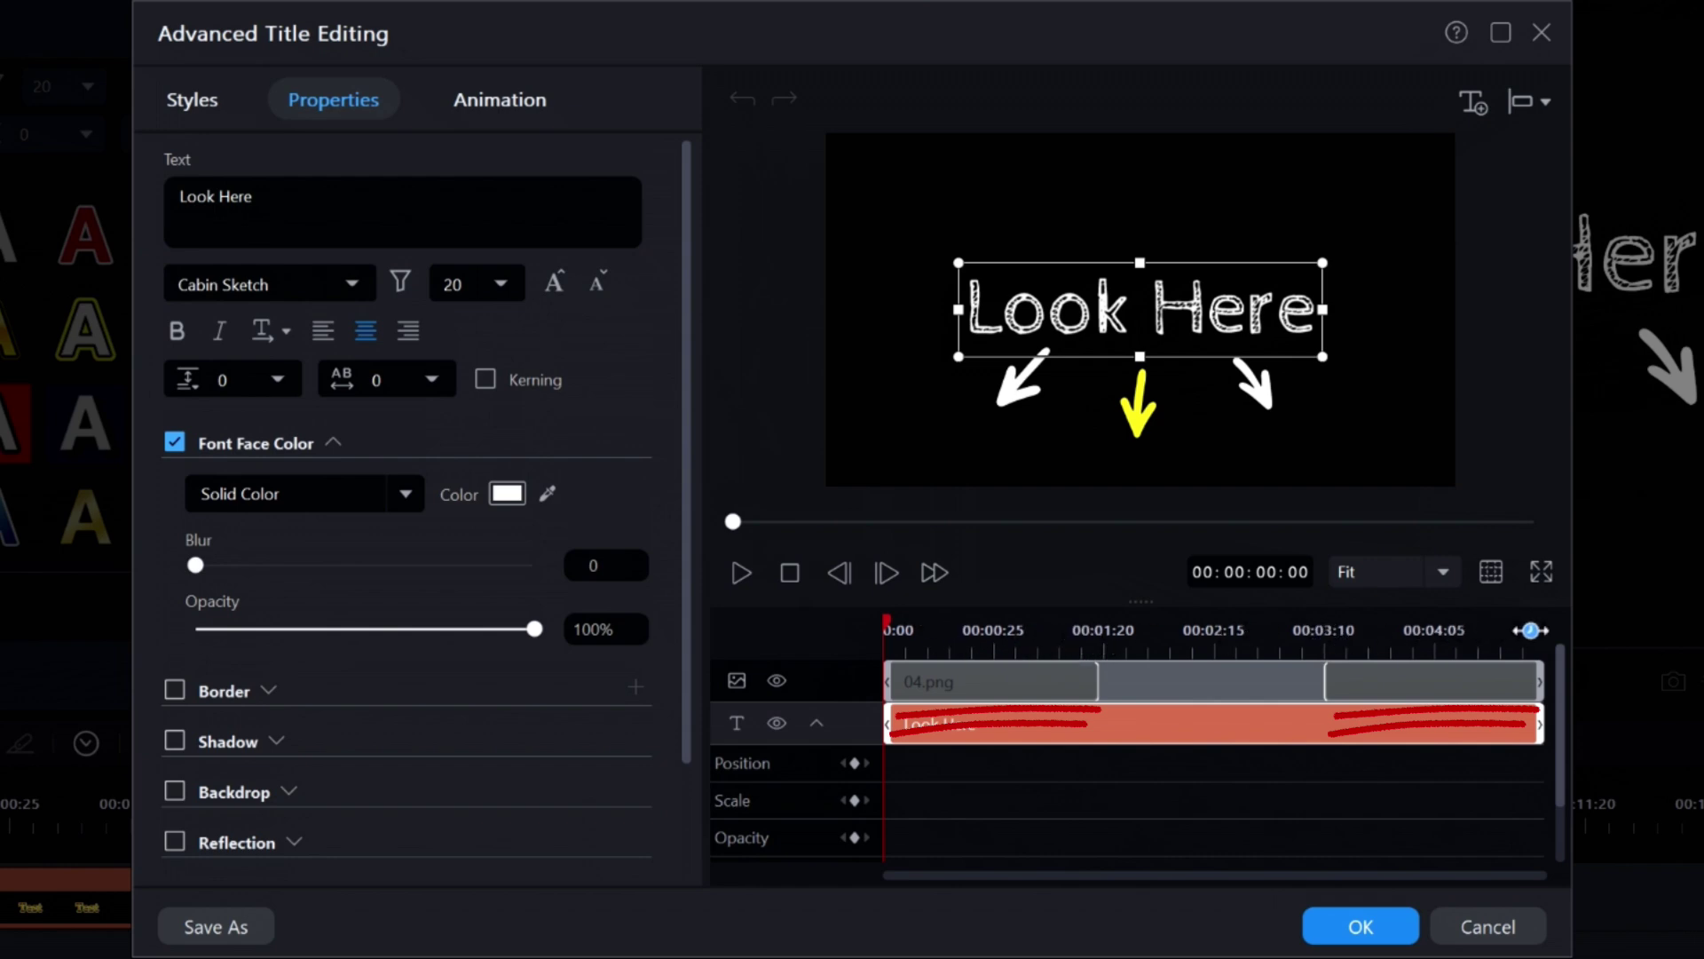
left_click(1195, 684)
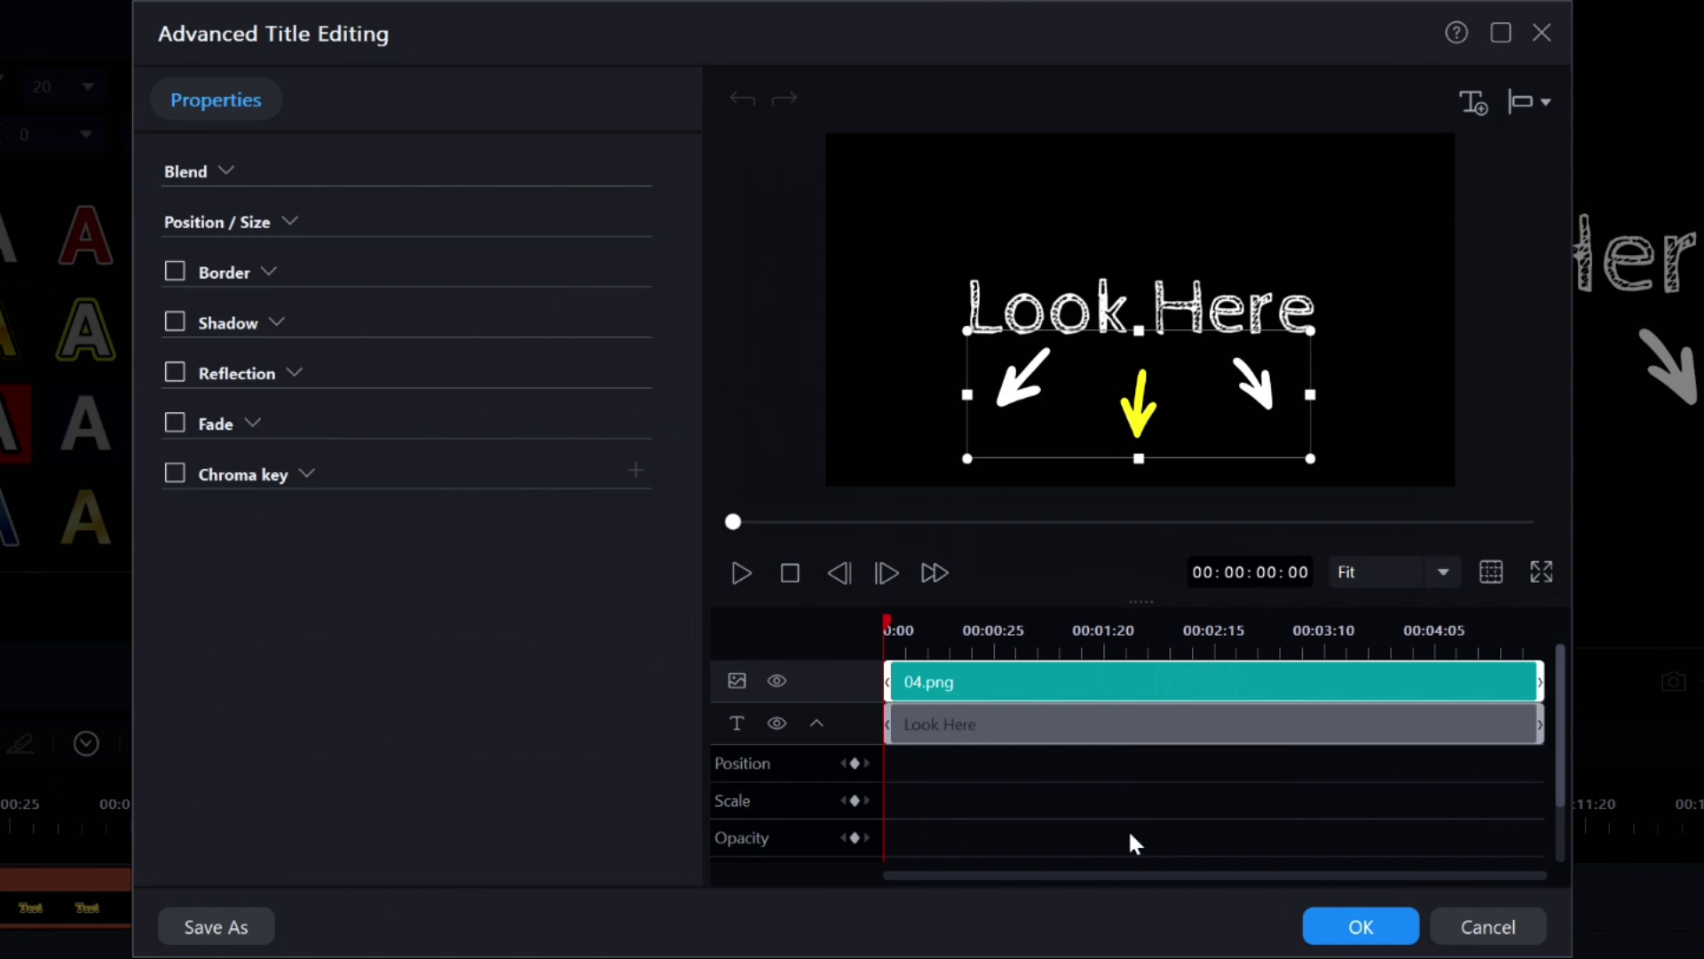
left_click(1123, 725)
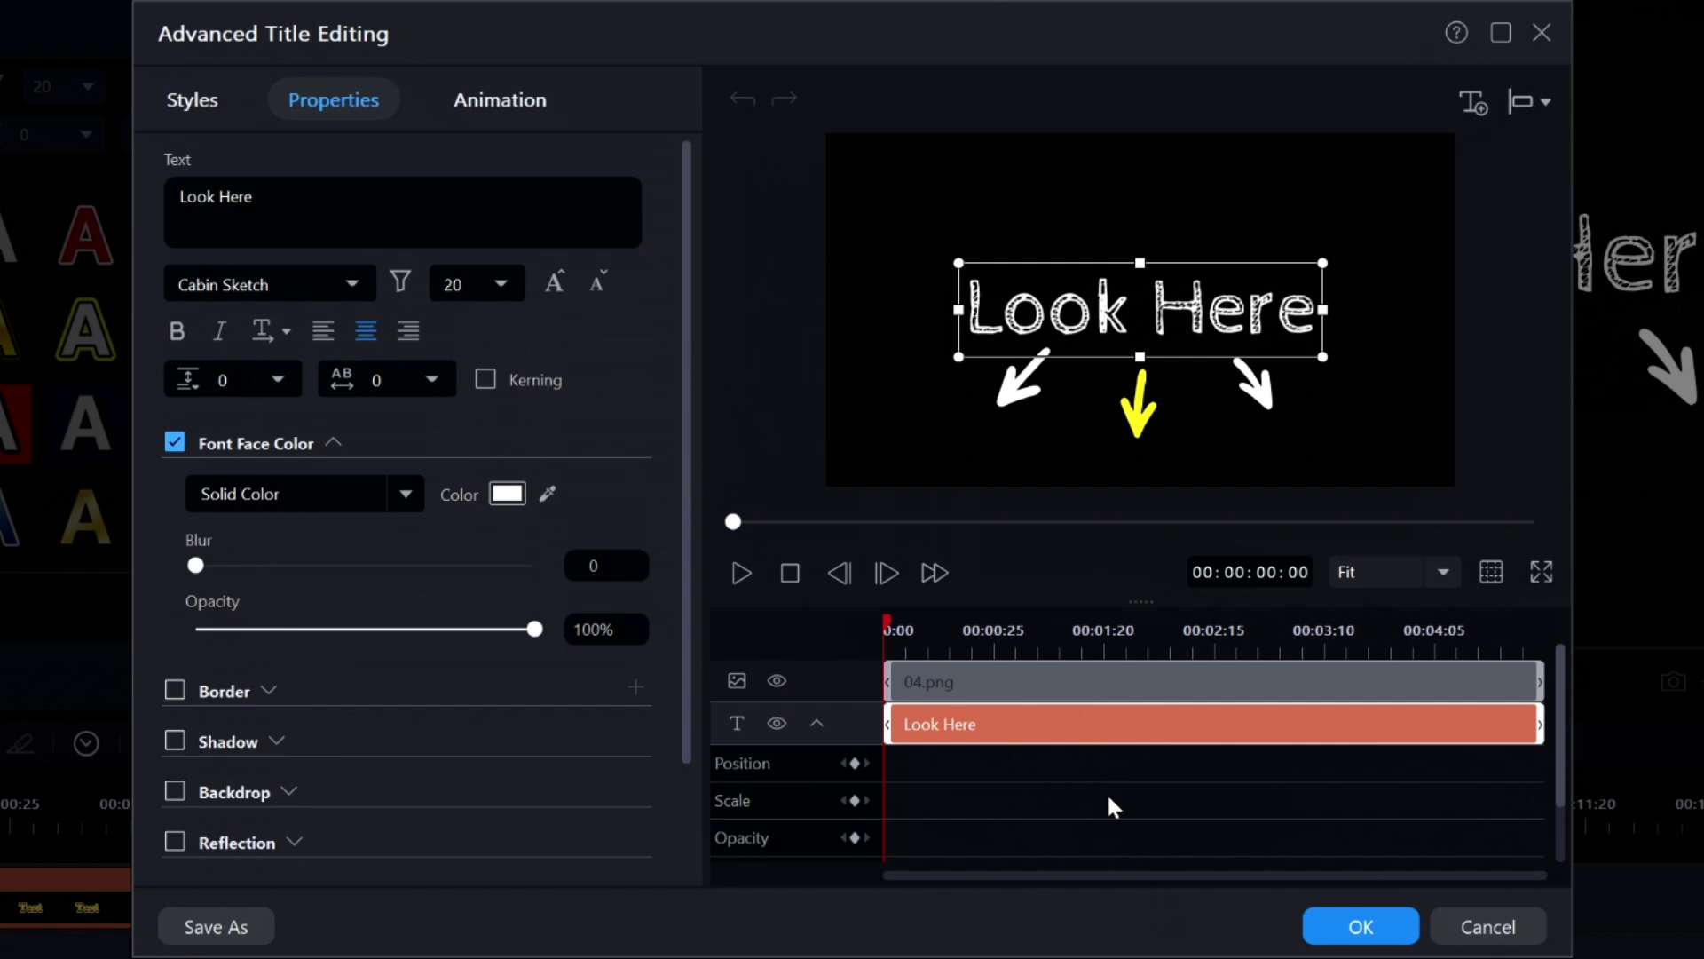
left_click(741, 573)
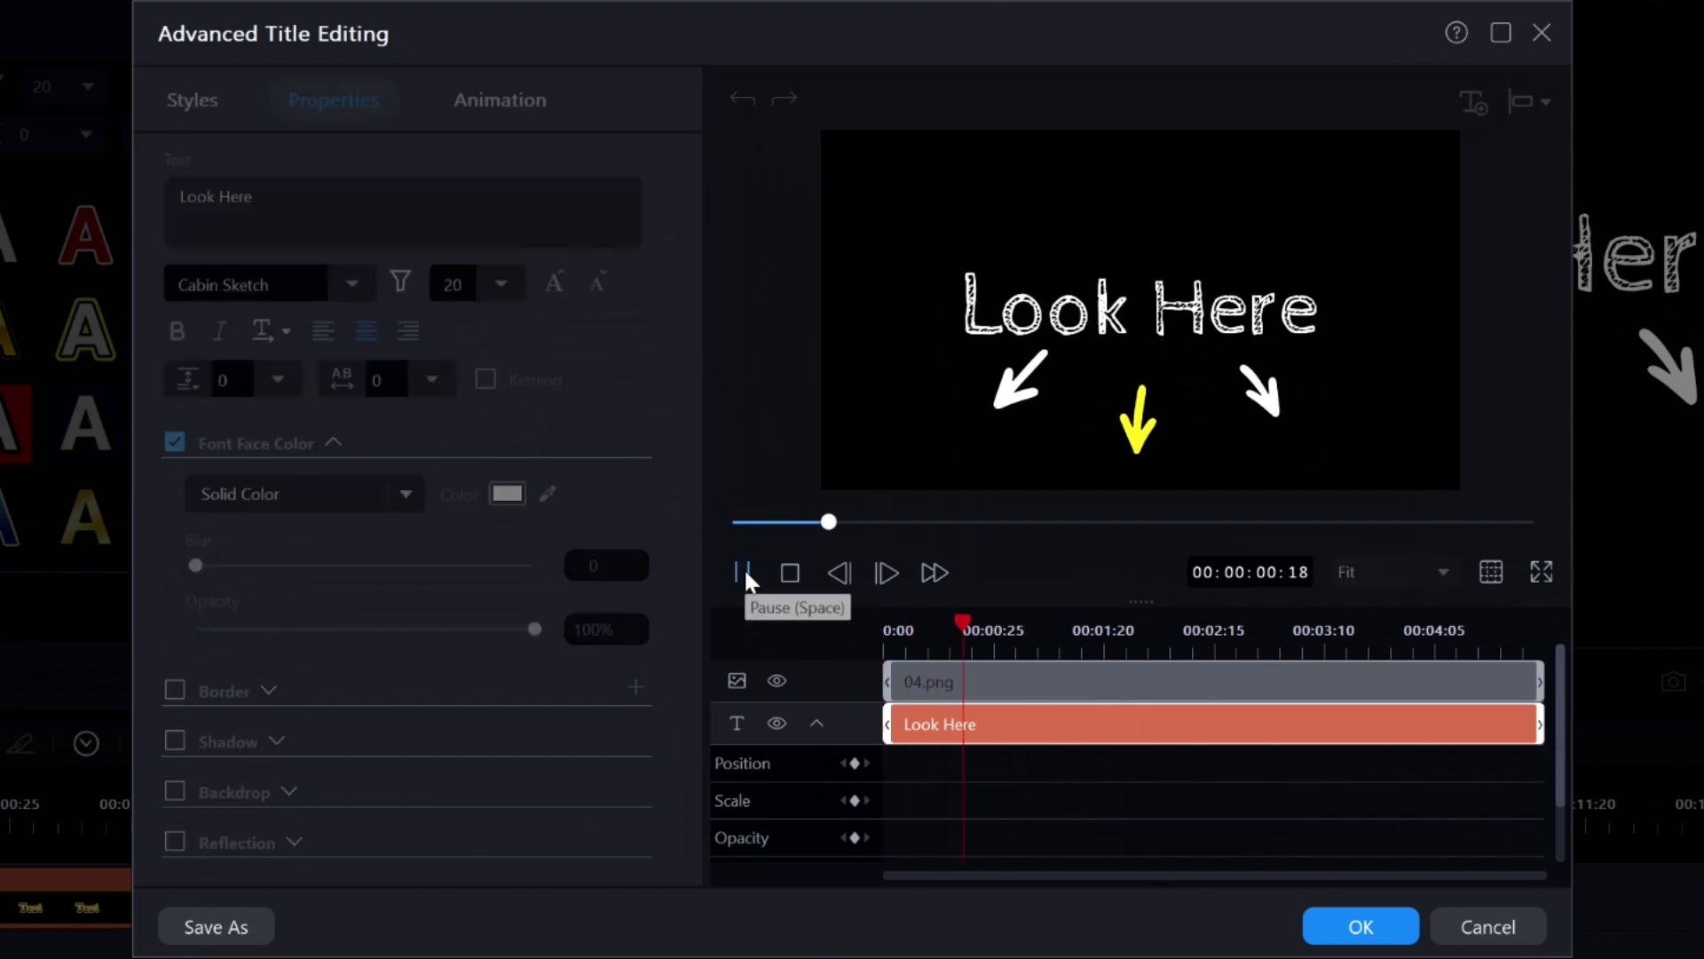
left_click(789, 573)
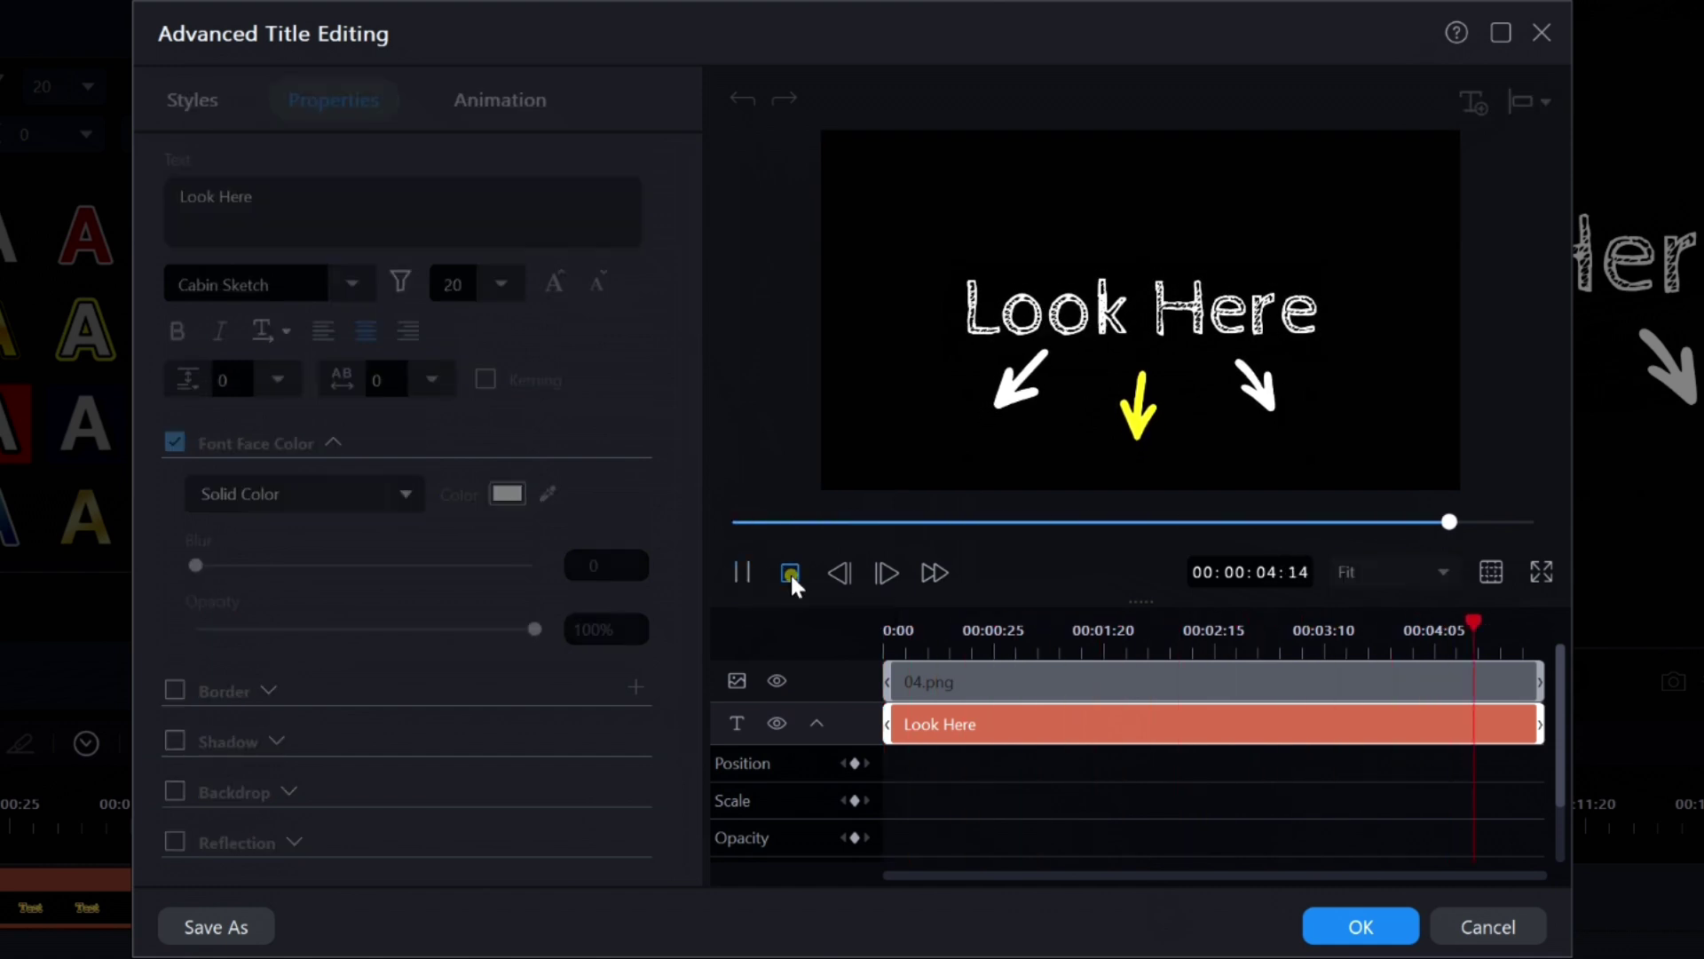
Browse the title's In, Out and Loop animation presets, keeping the Enlarge Letter loop
left_click(497, 104)
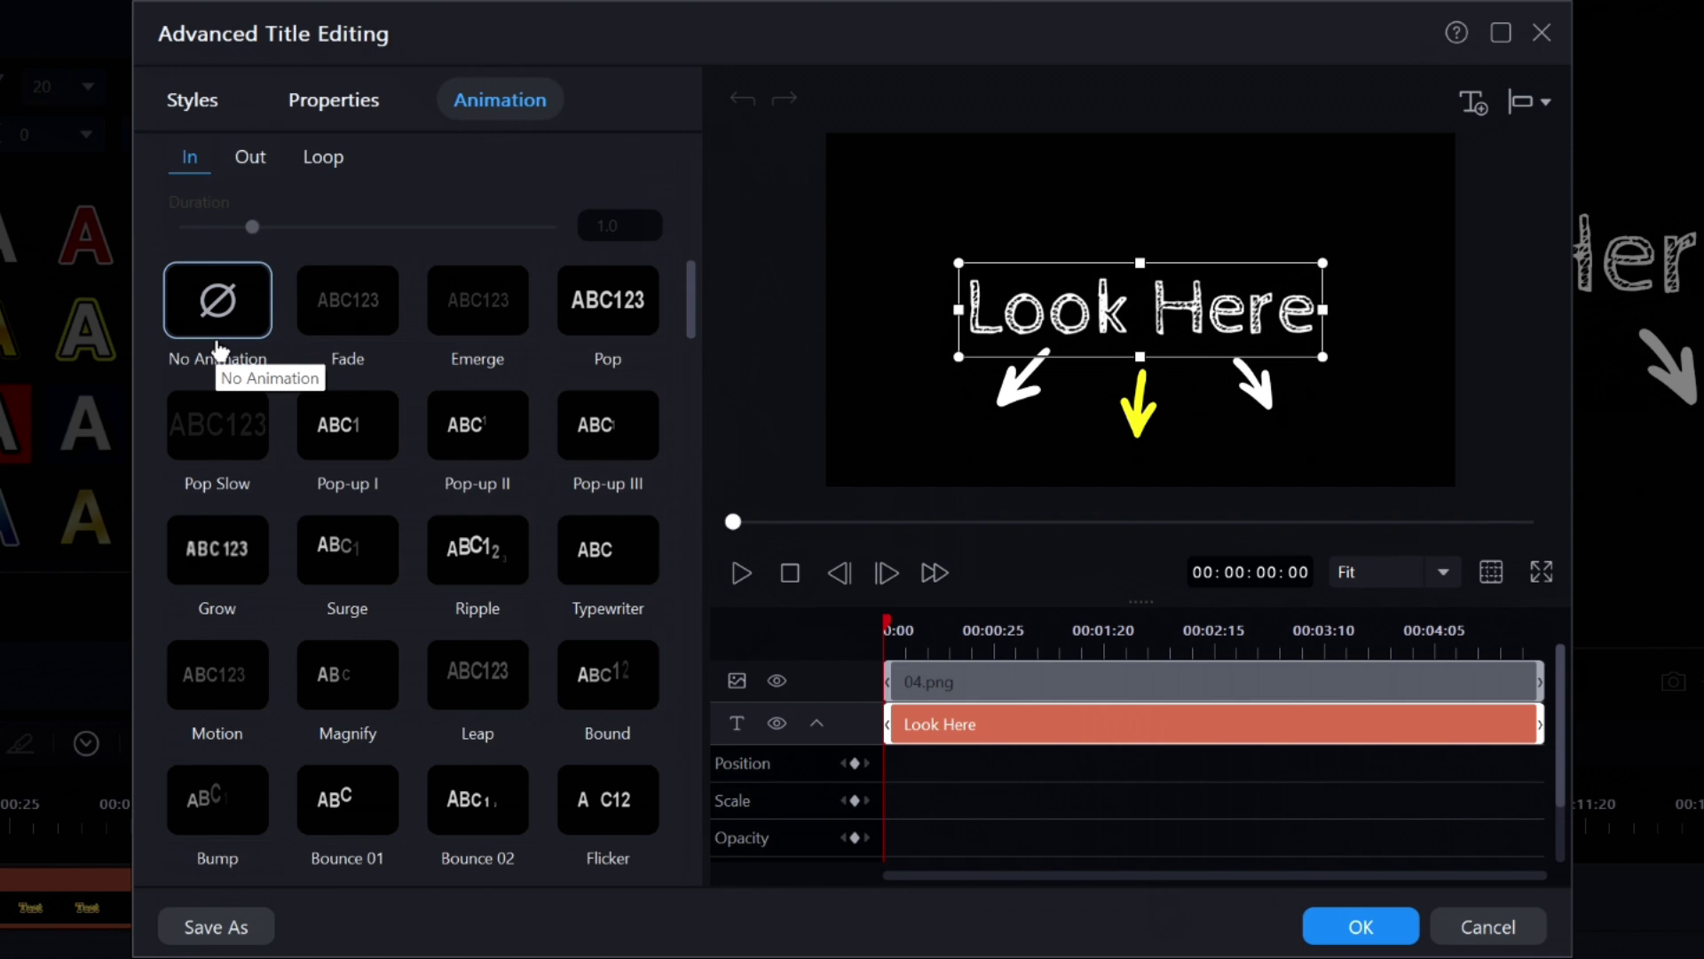
left_click(251, 163)
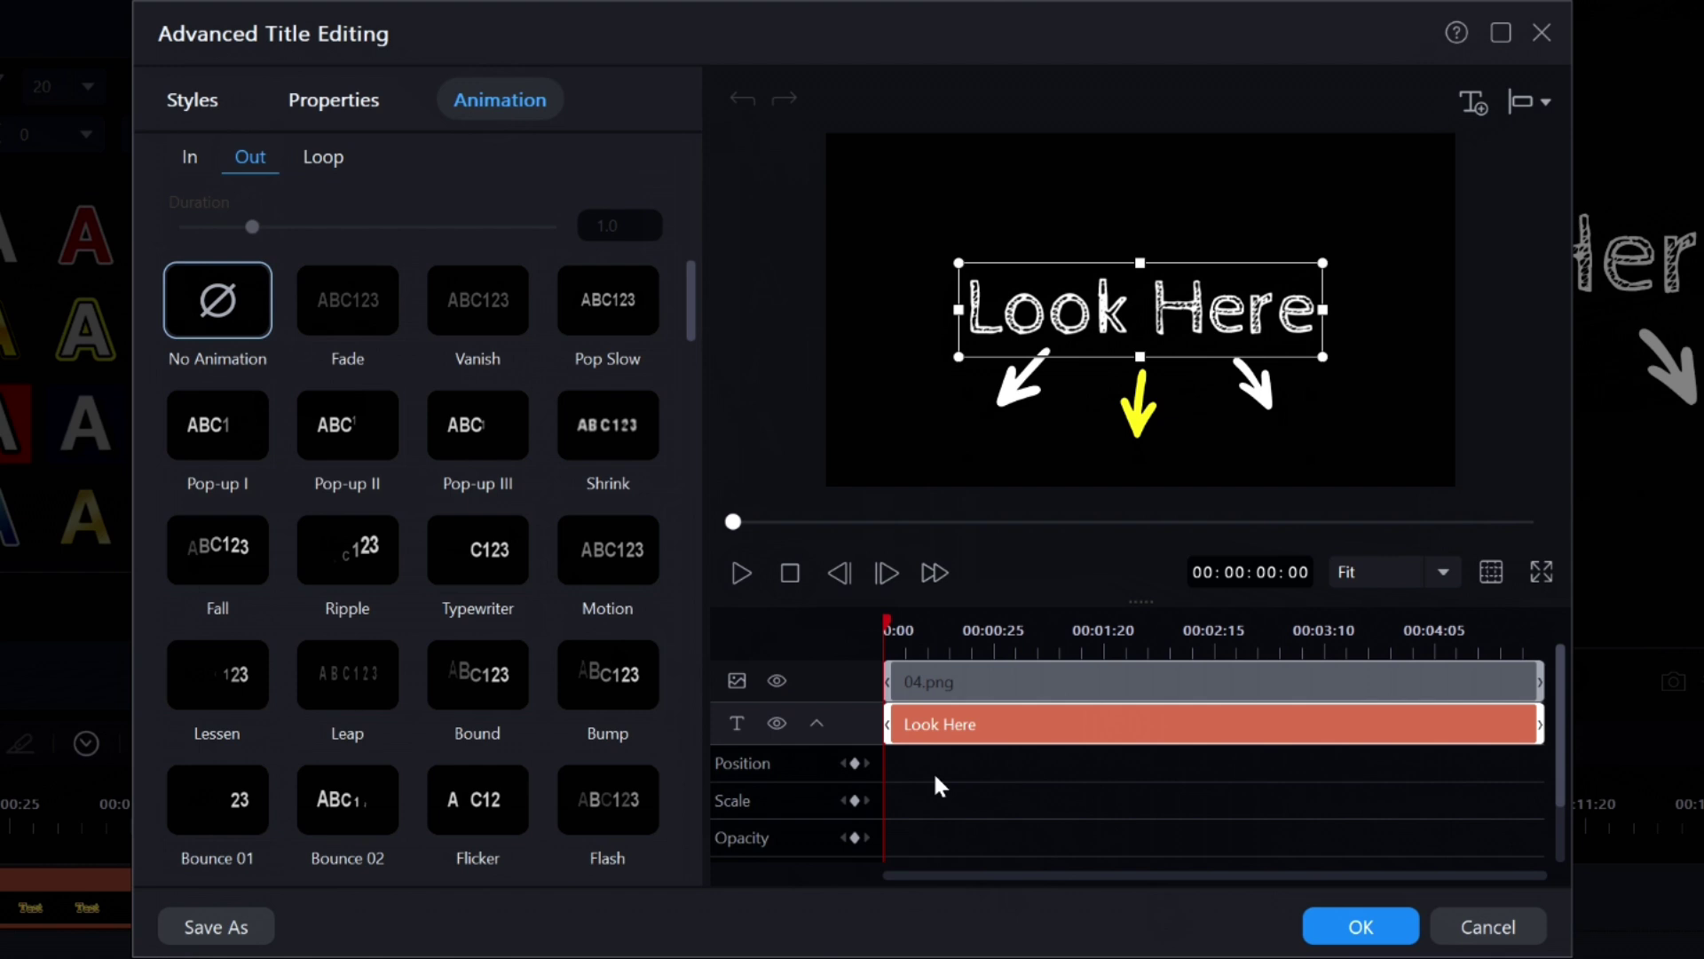
left_click(329, 160)
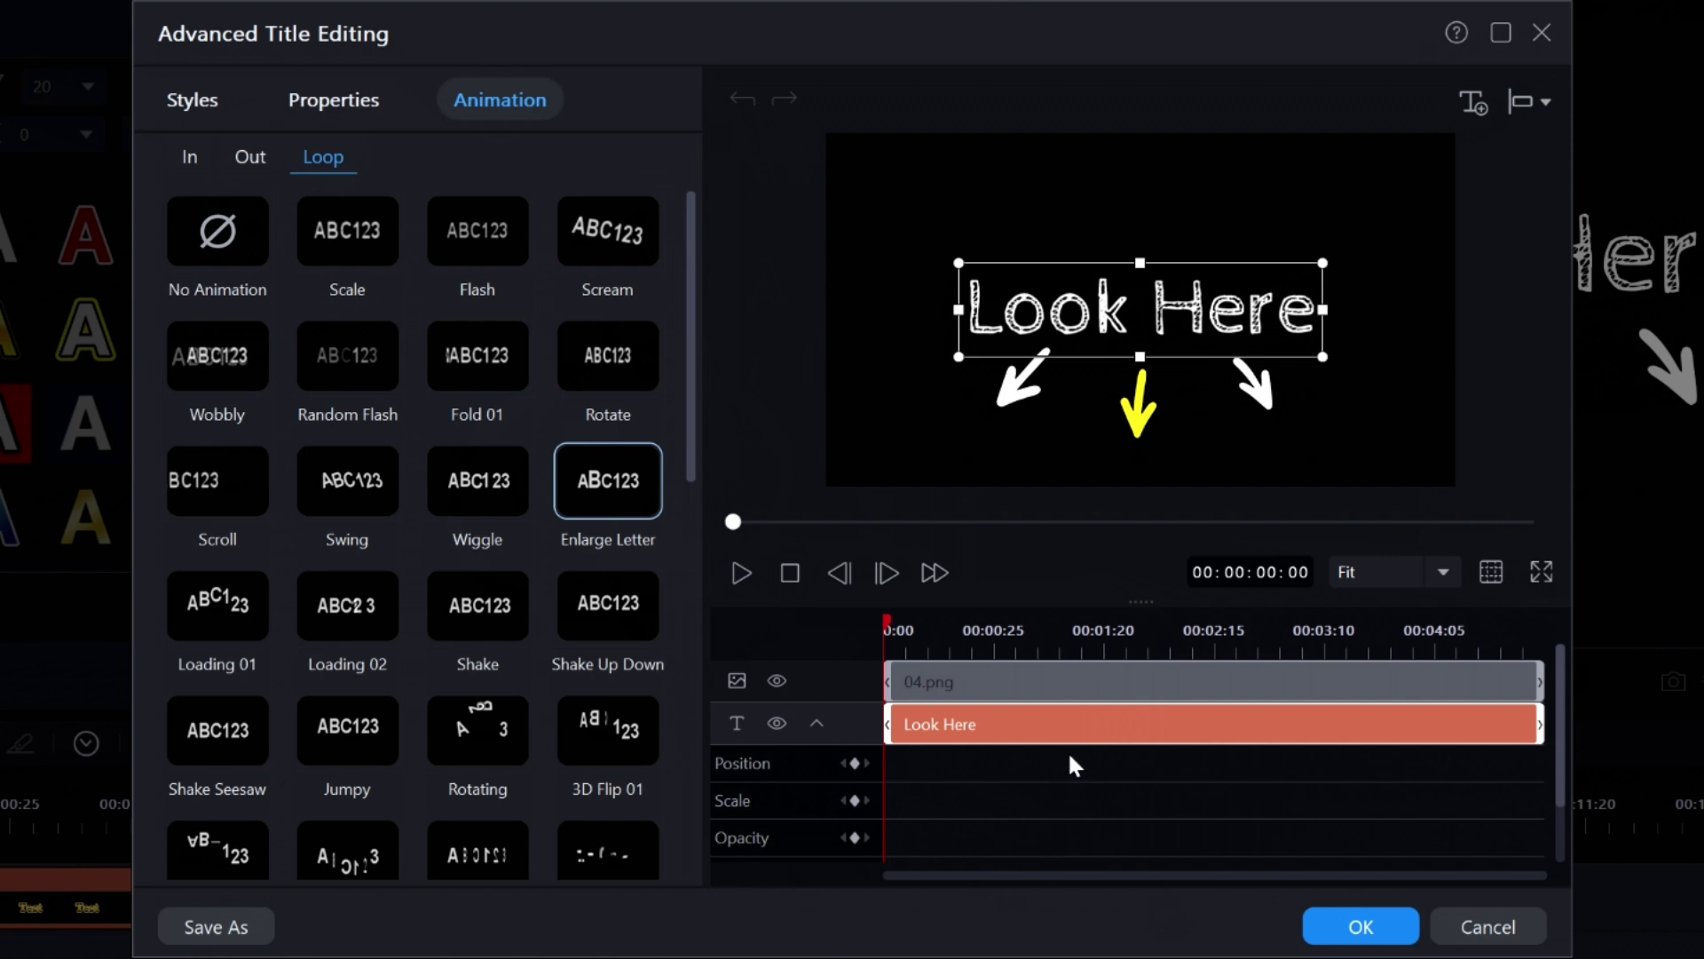
mouse_move(1090, 724)
mouse_move(1338, 712)
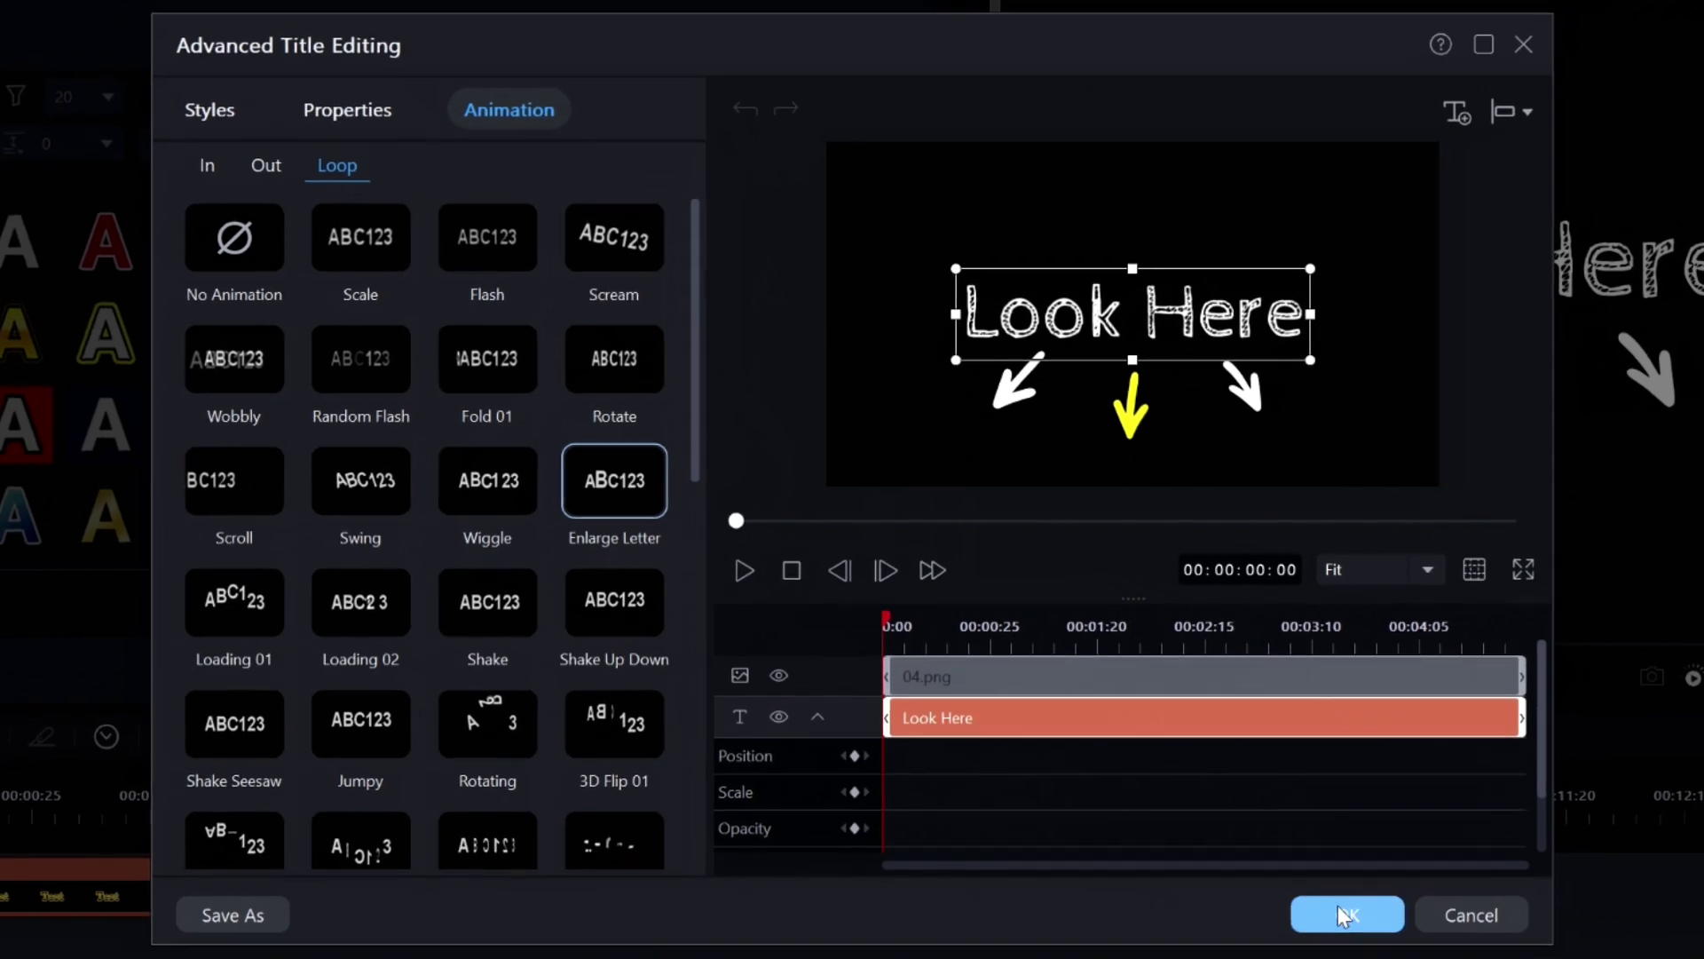
Close the title editor and preview the Arrow Text 36 and Typing 01 'FOCUS' titles
left_click(1242, 824)
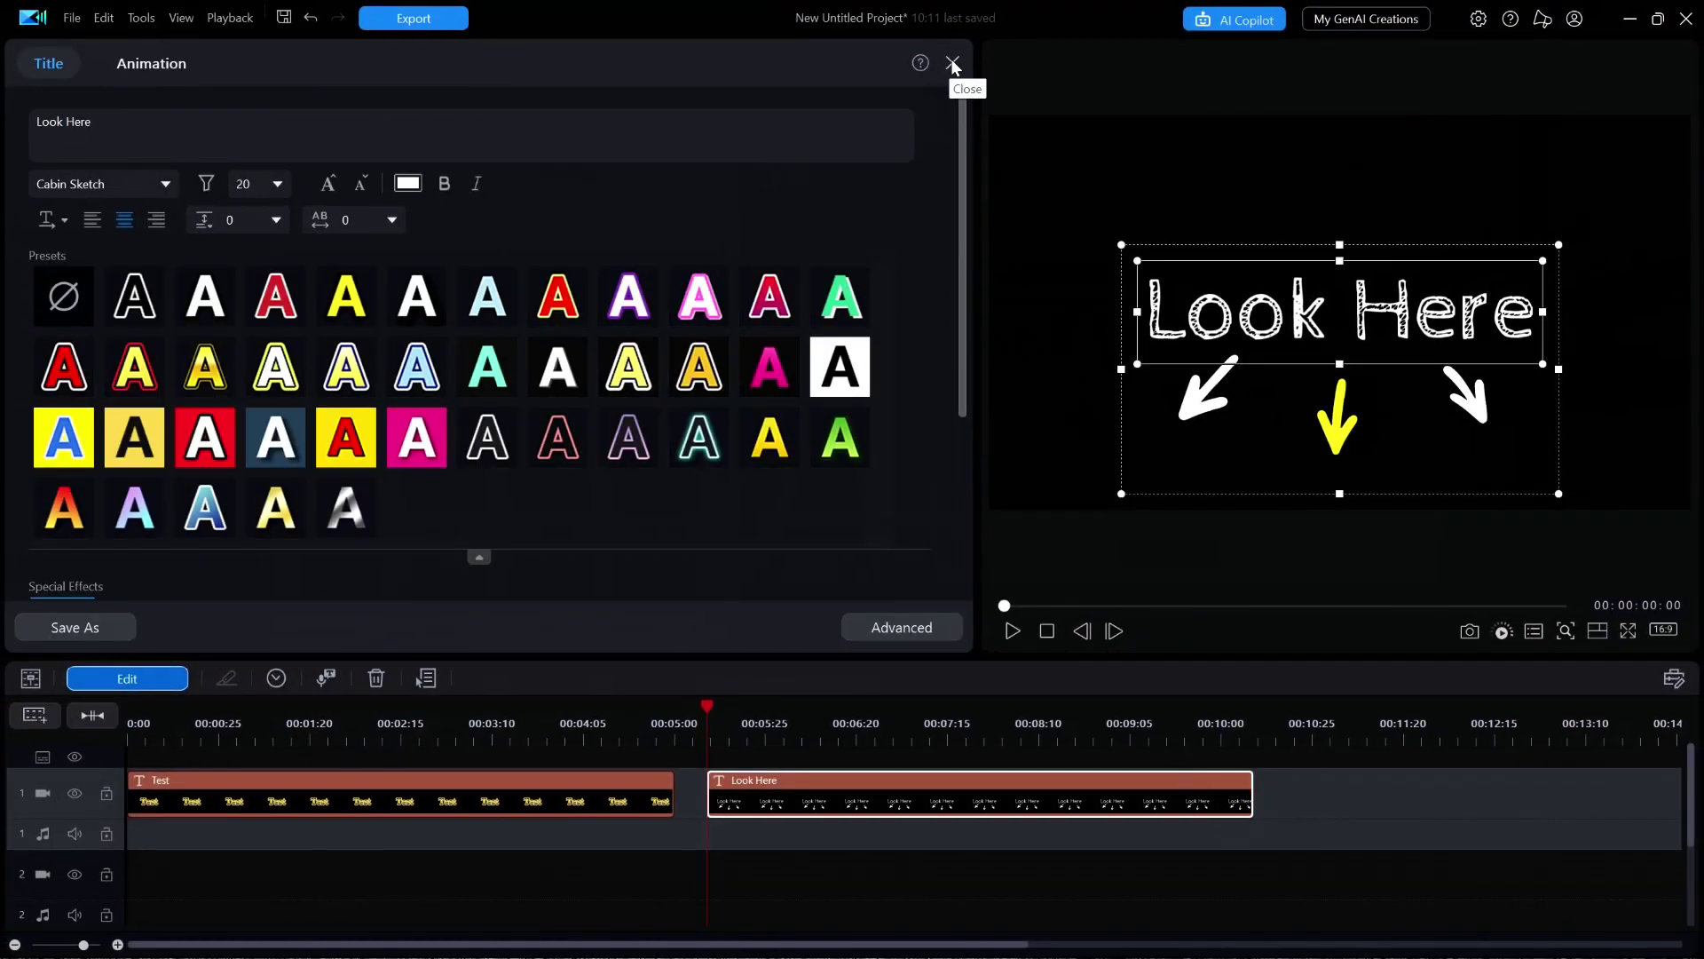
left_click(952, 64)
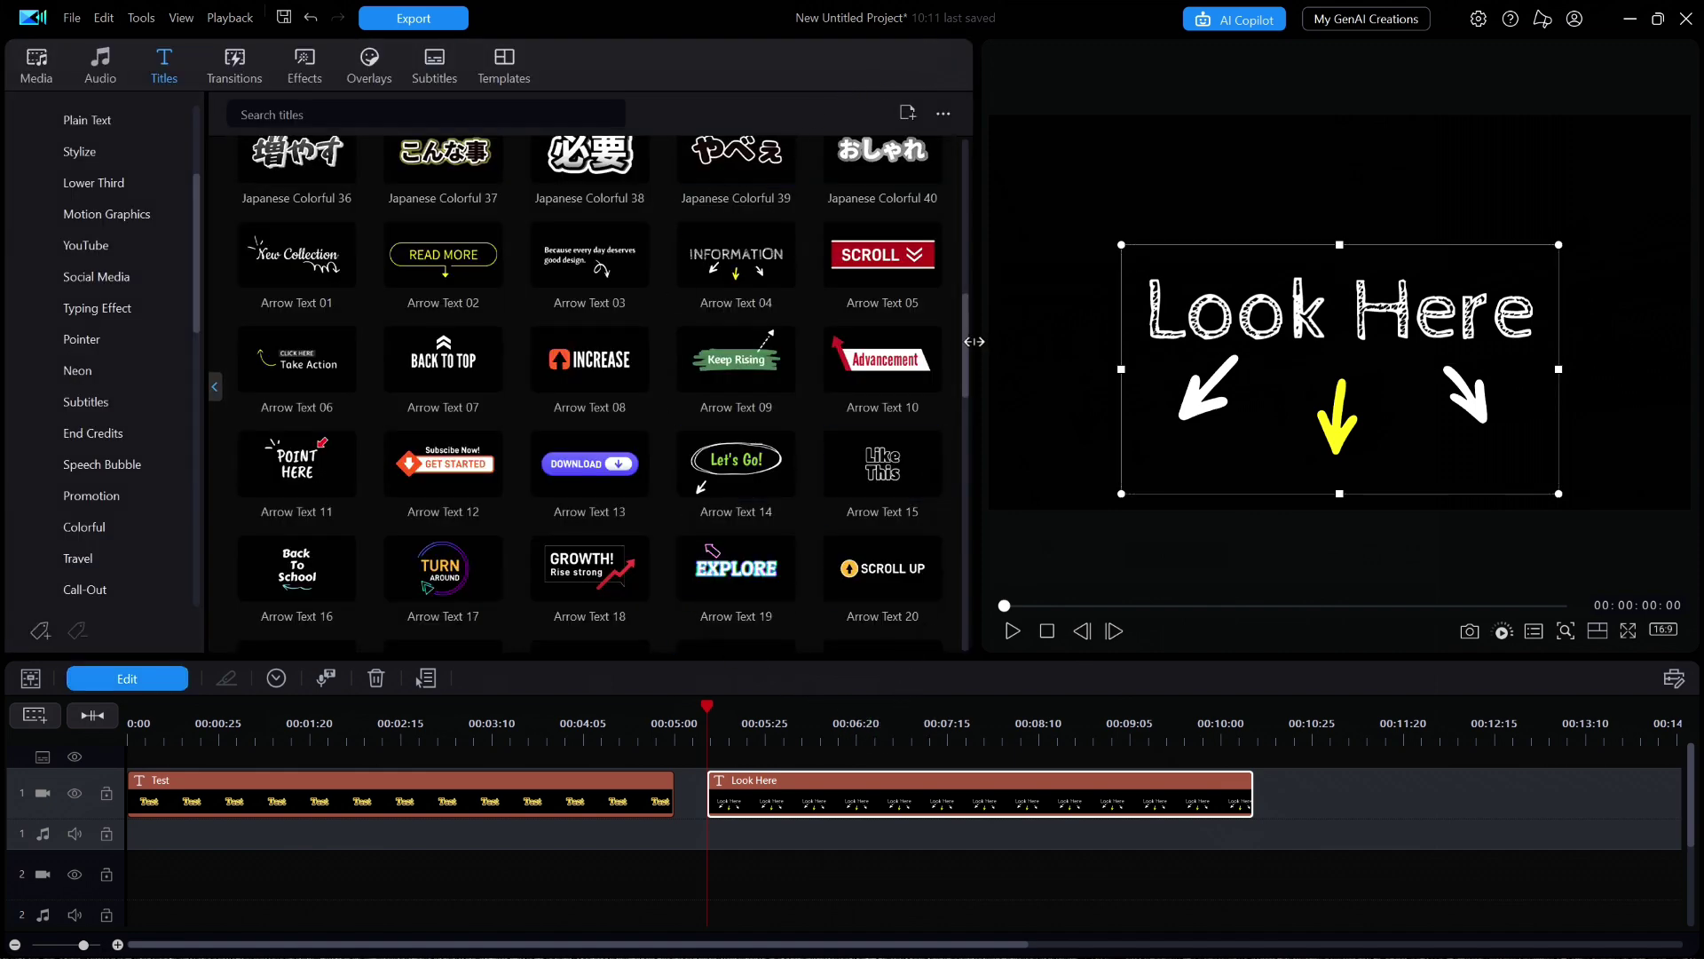
left_click_drag(967, 356, 952, 511)
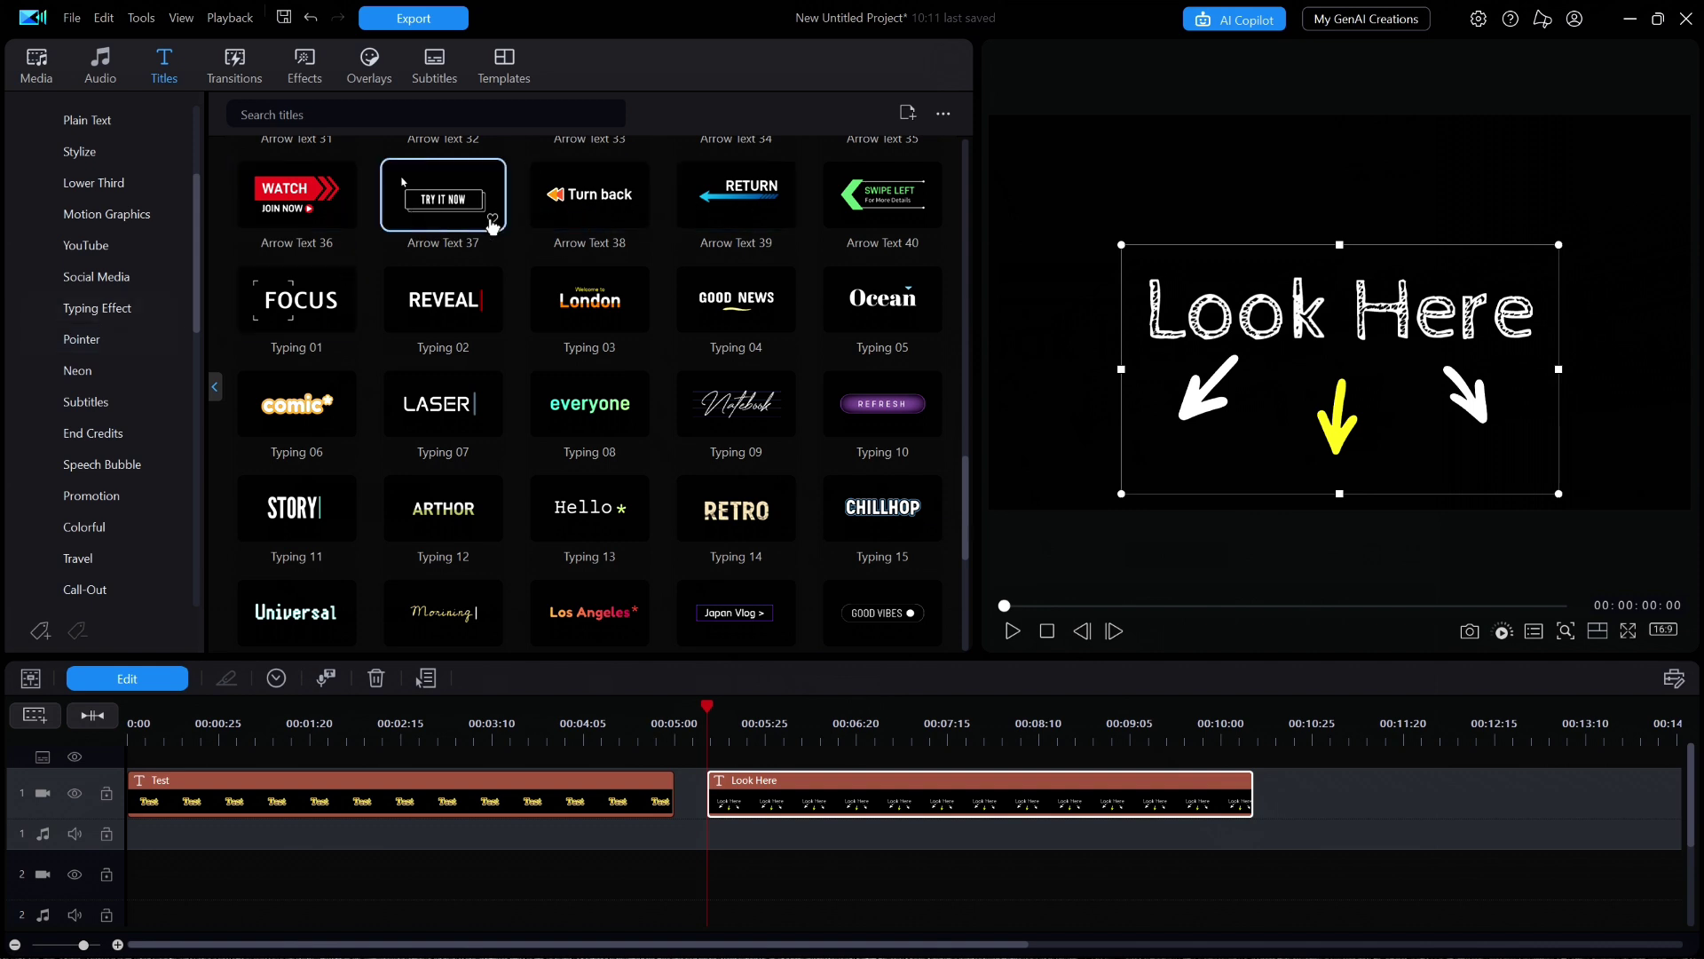
left_click(308, 199)
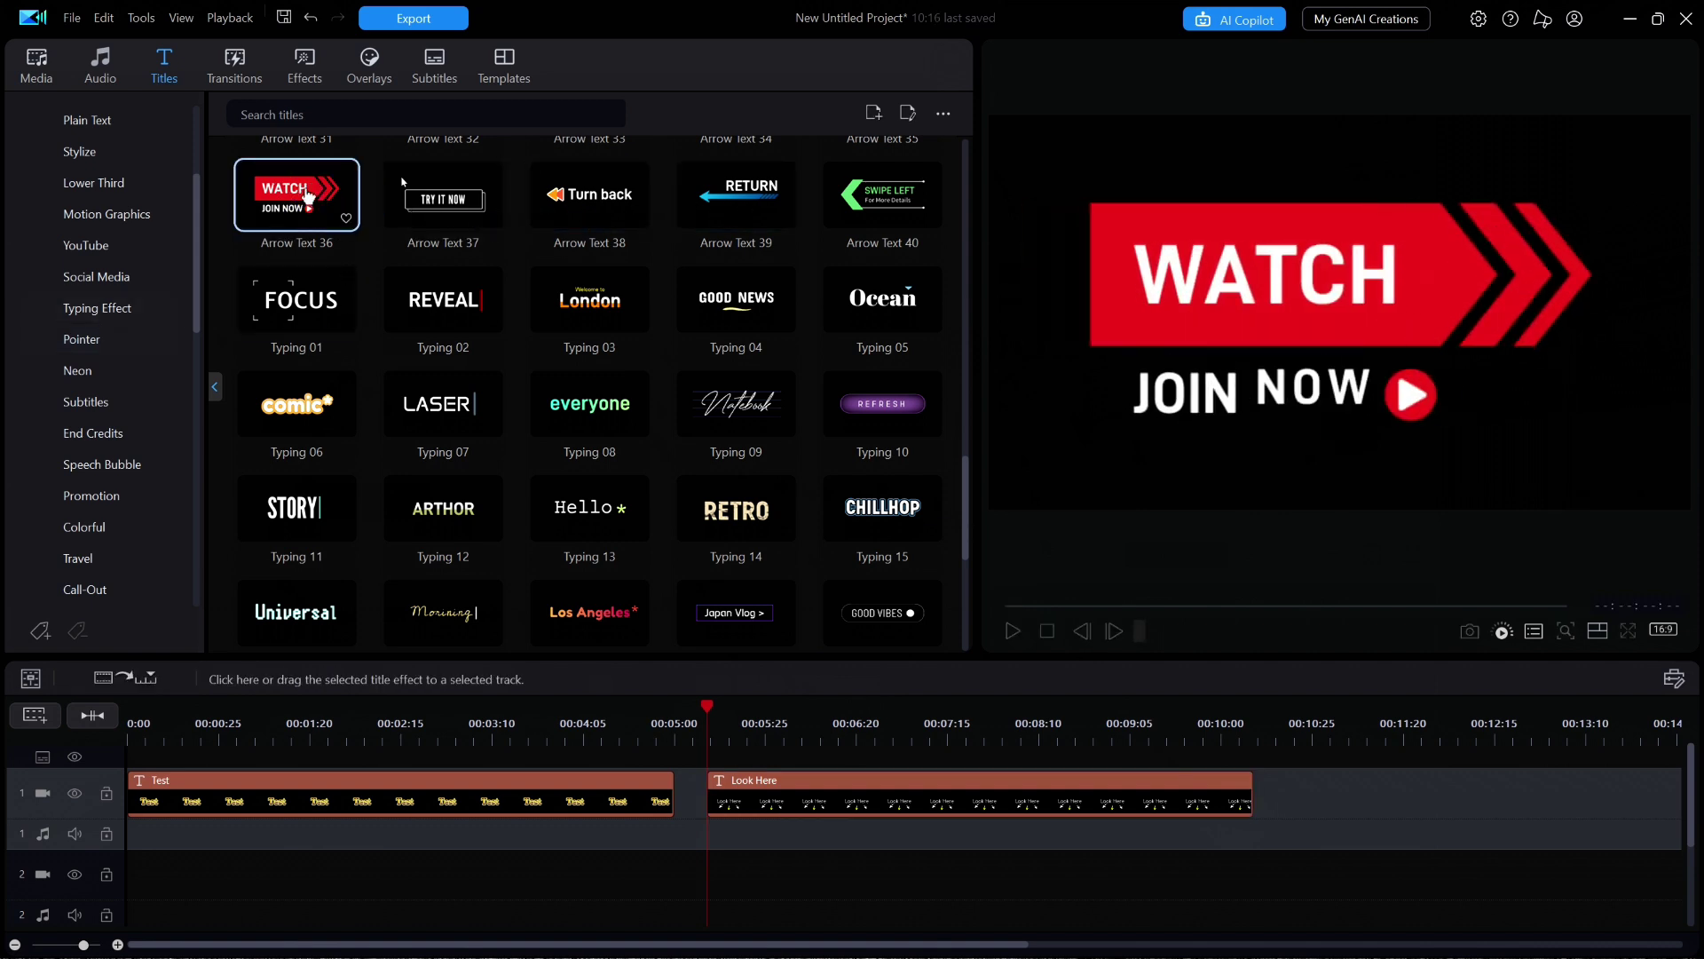
left_click(313, 303)
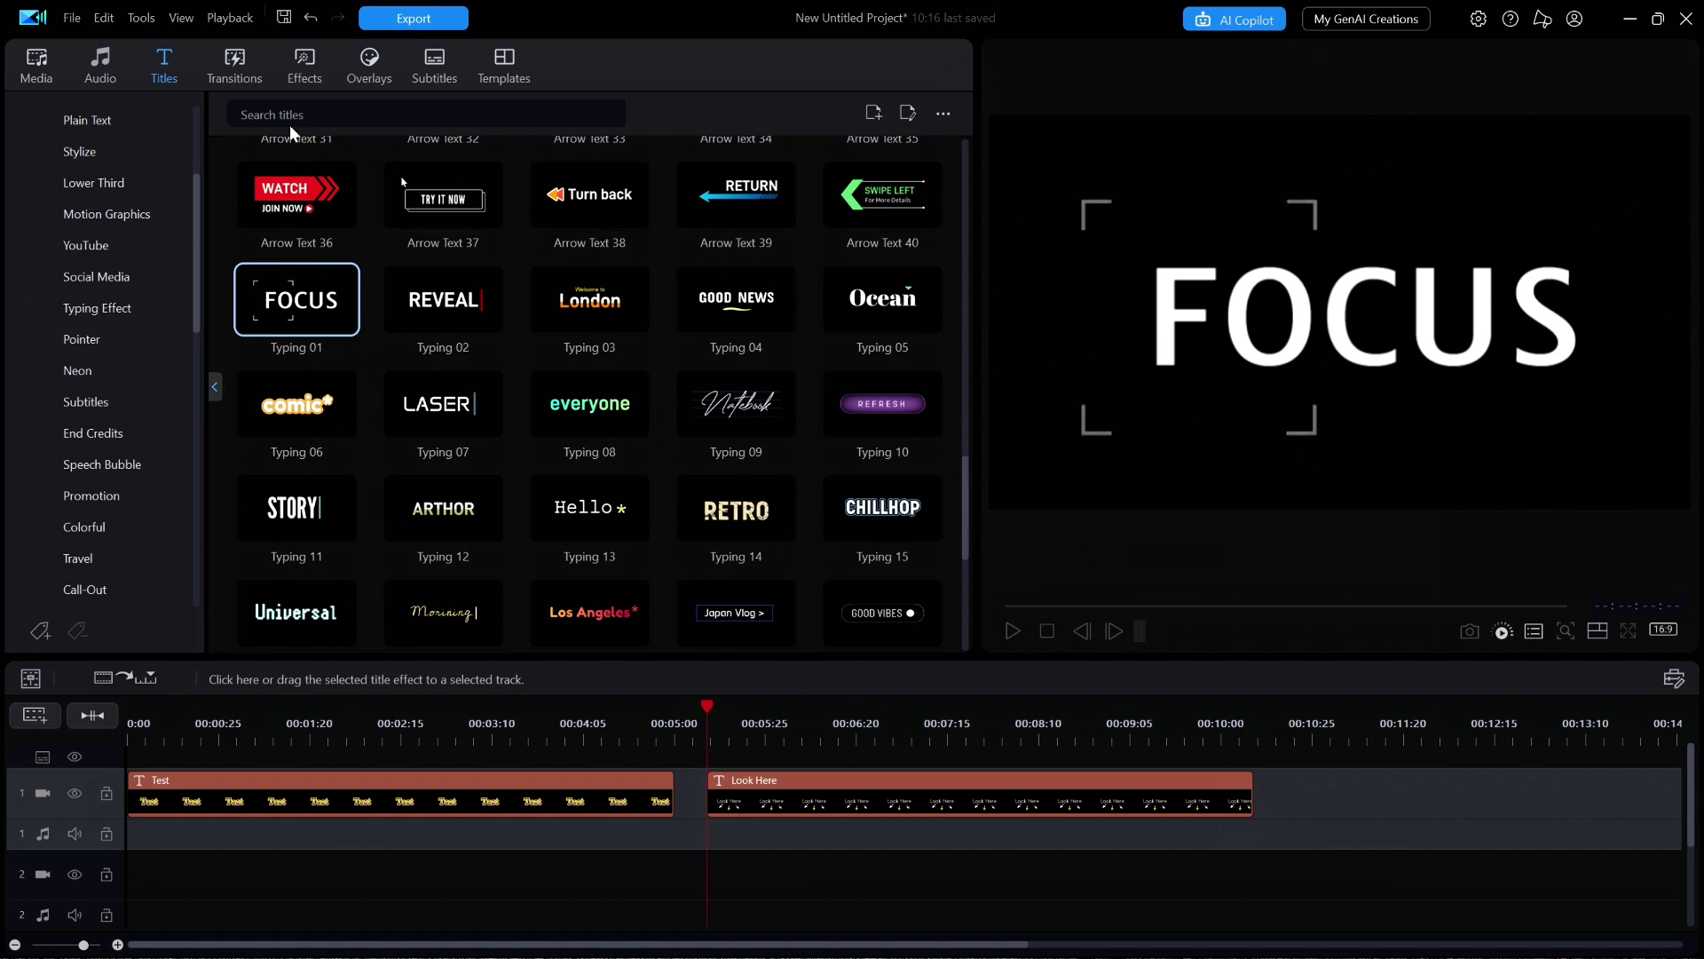
Show the What's New category in the Transitions library
left_click(236, 66)
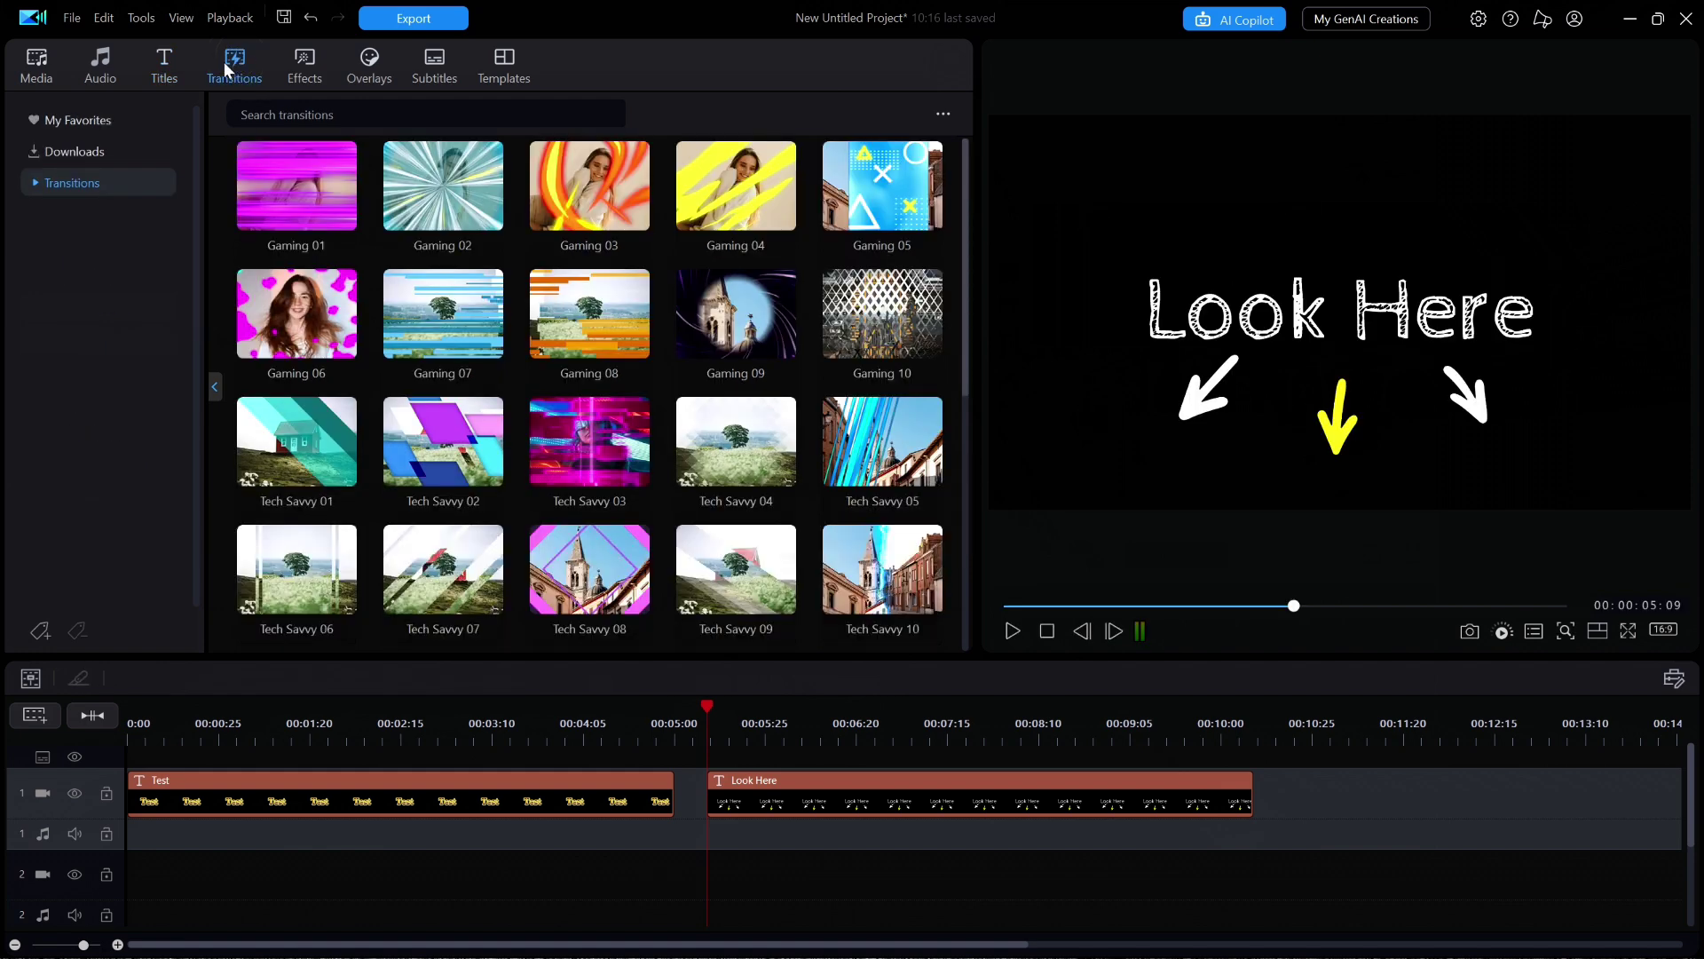
left_click(36, 182)
left_click(88, 218)
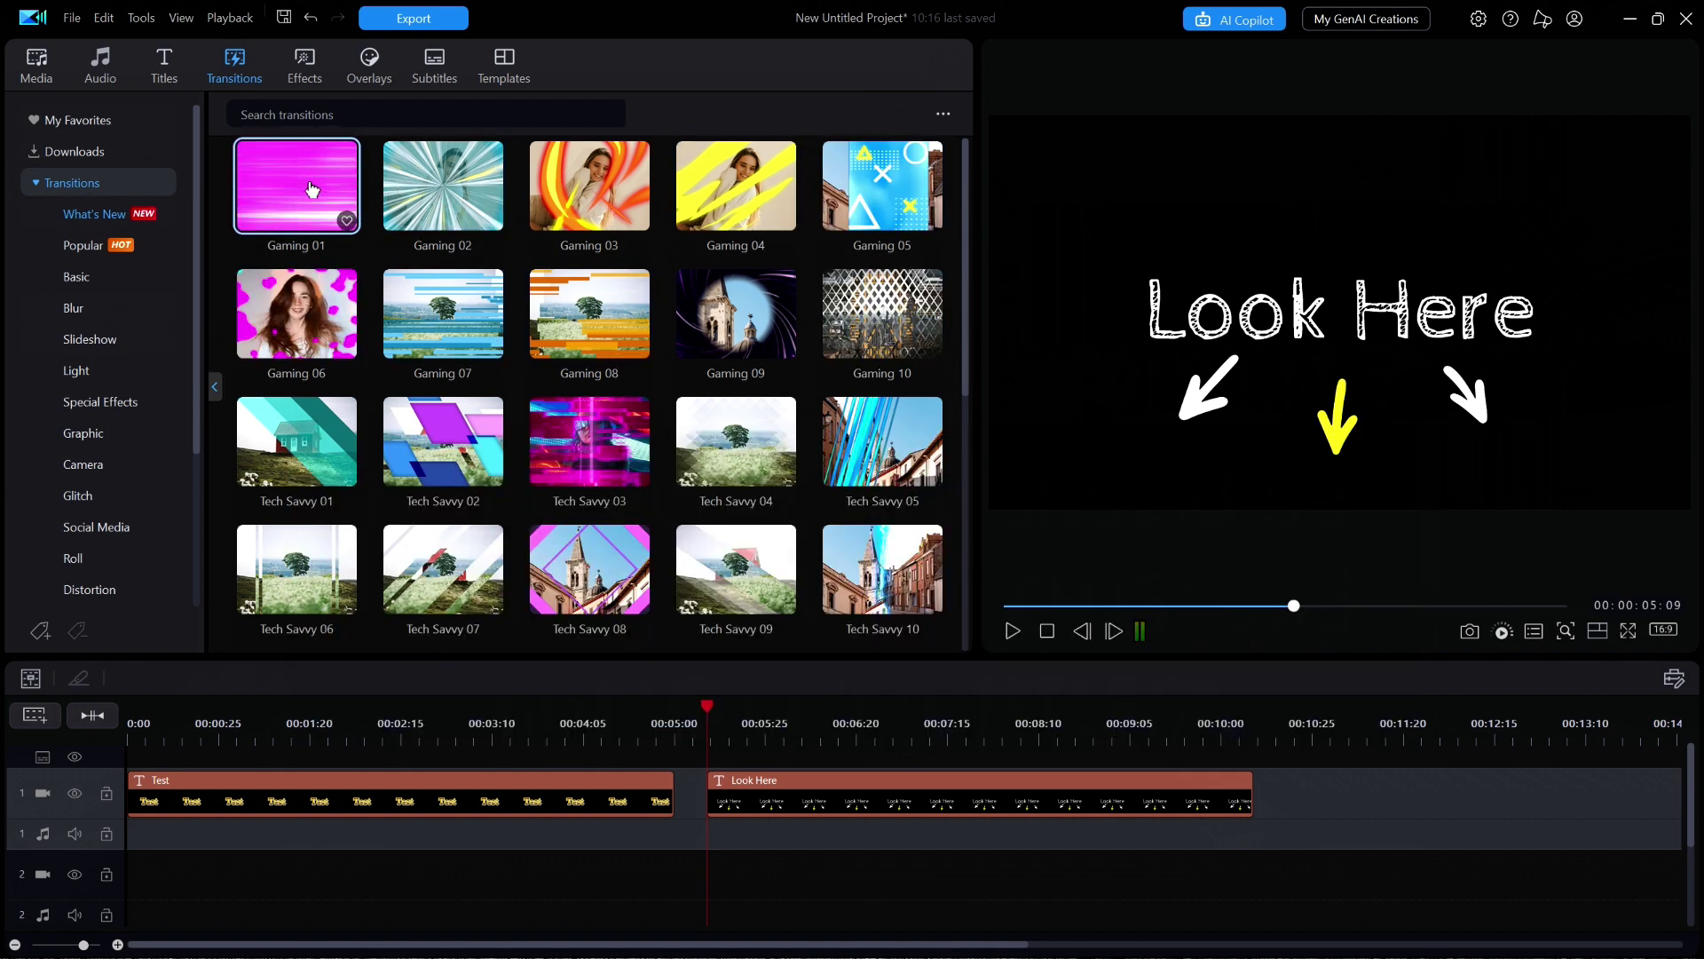
Preview Gaming transitions 01, 02, 03, 09 and 08, then filter the library by 'gaming'
left_click(315, 188)
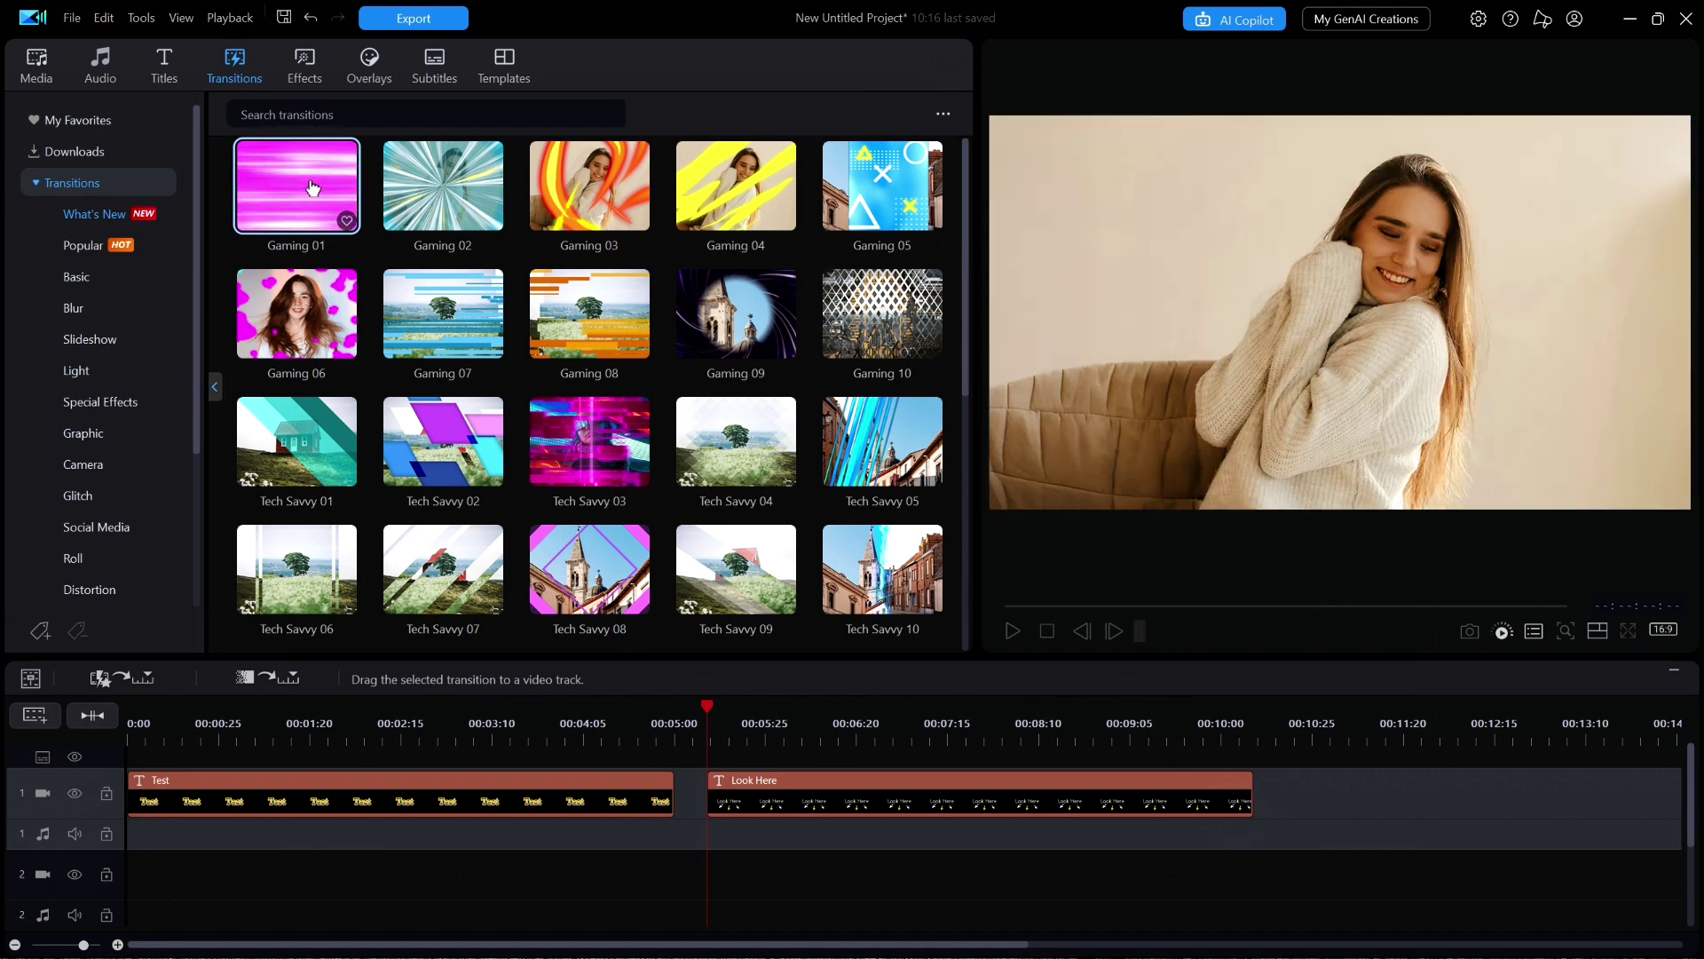
left_click(449, 181)
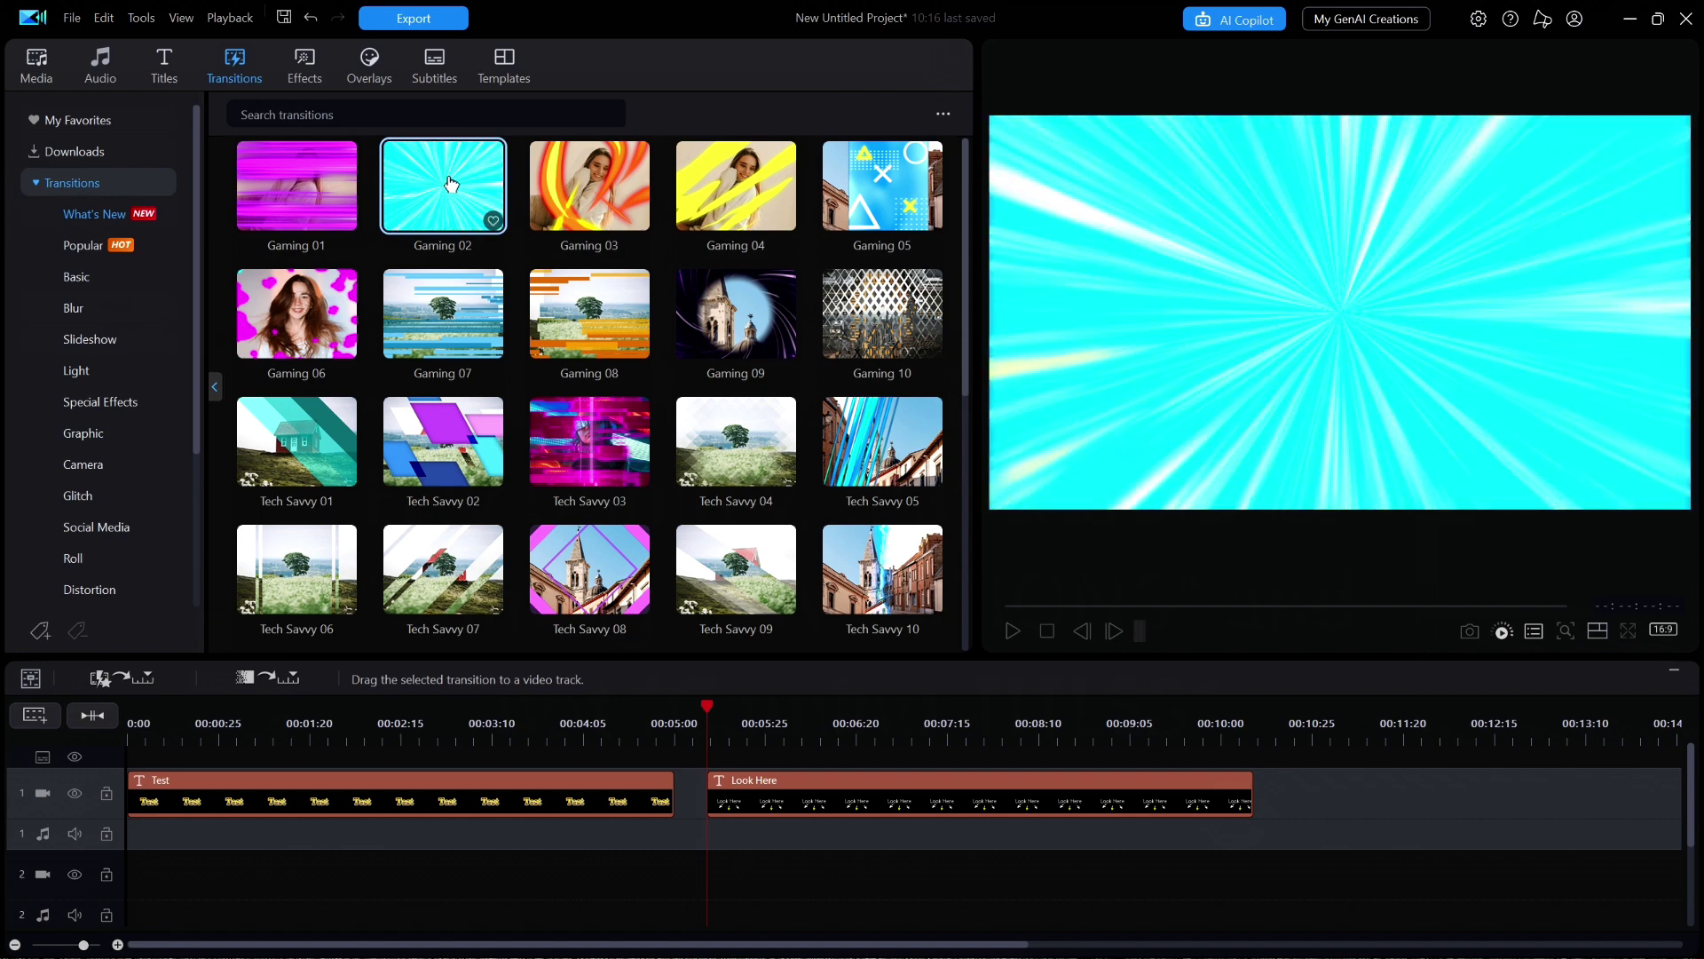
left_click(607, 194)
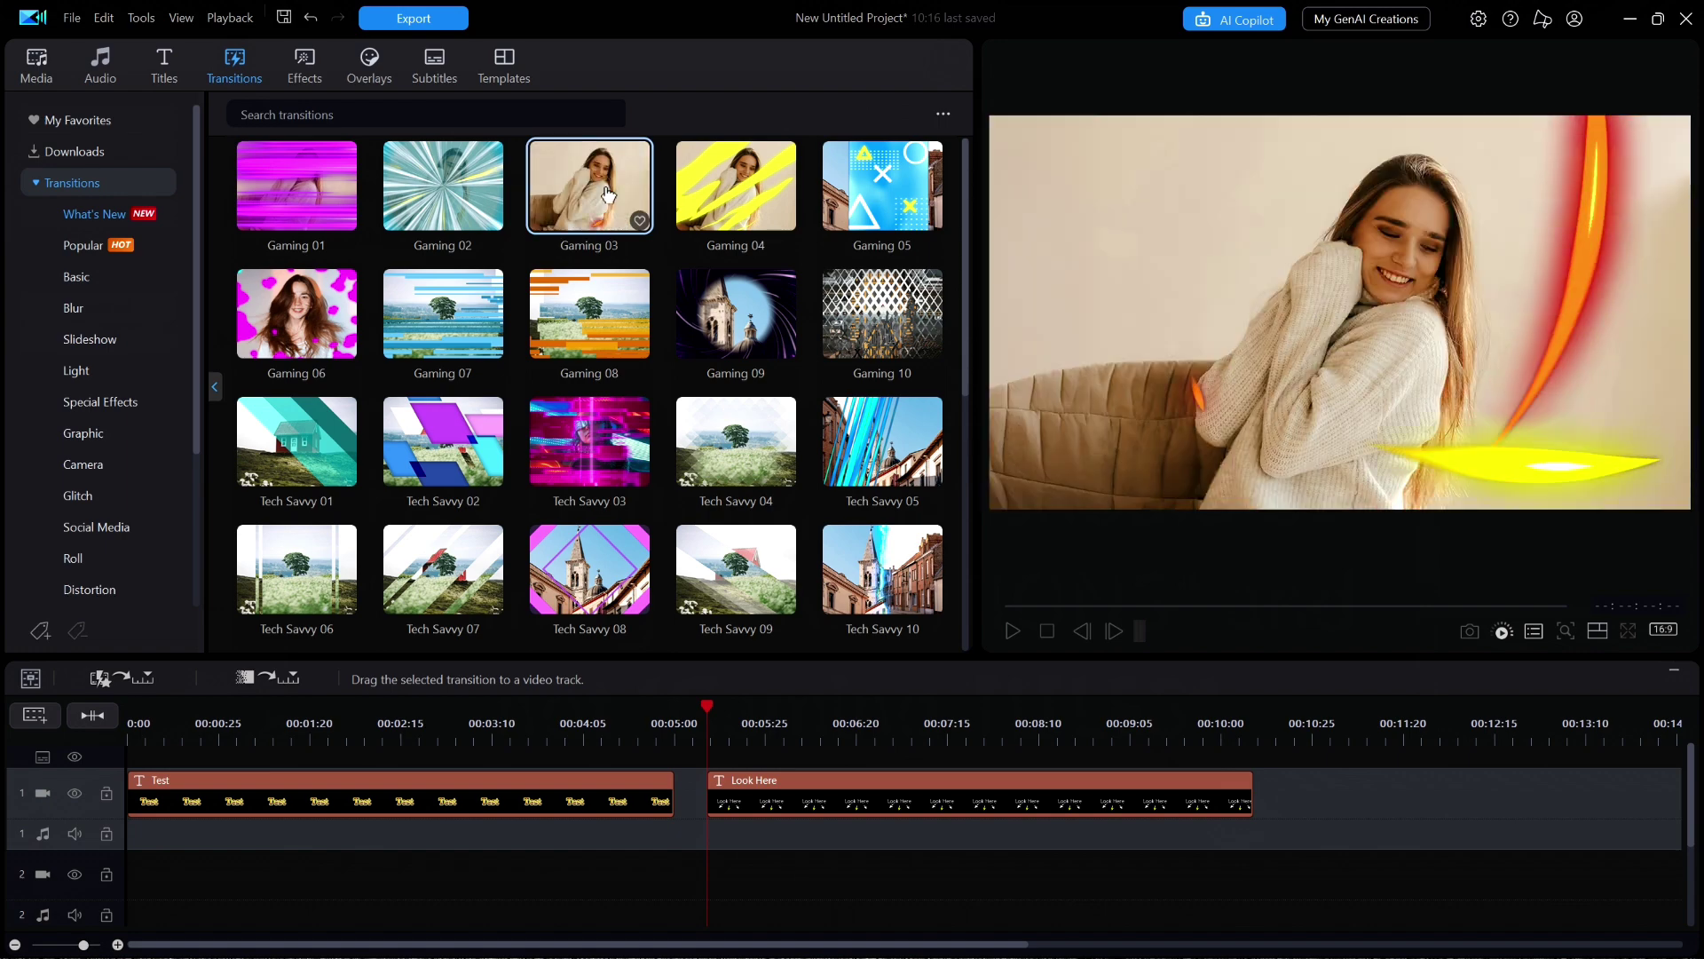
left_click(758, 312)
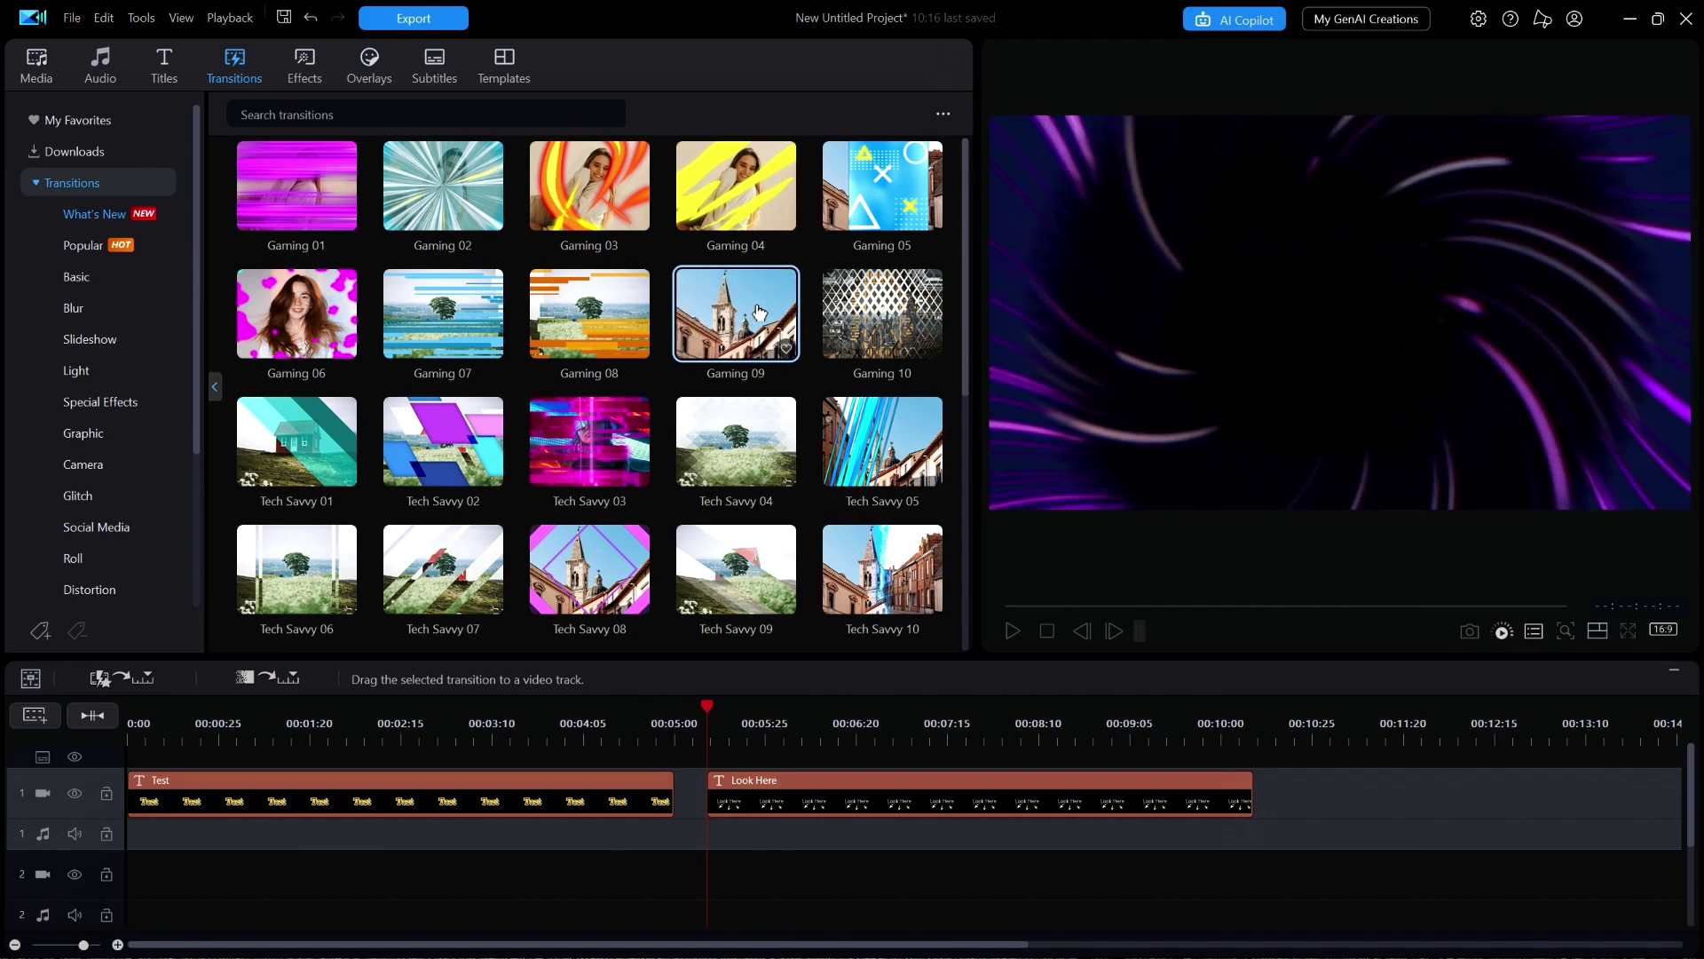
left_click(603, 327)
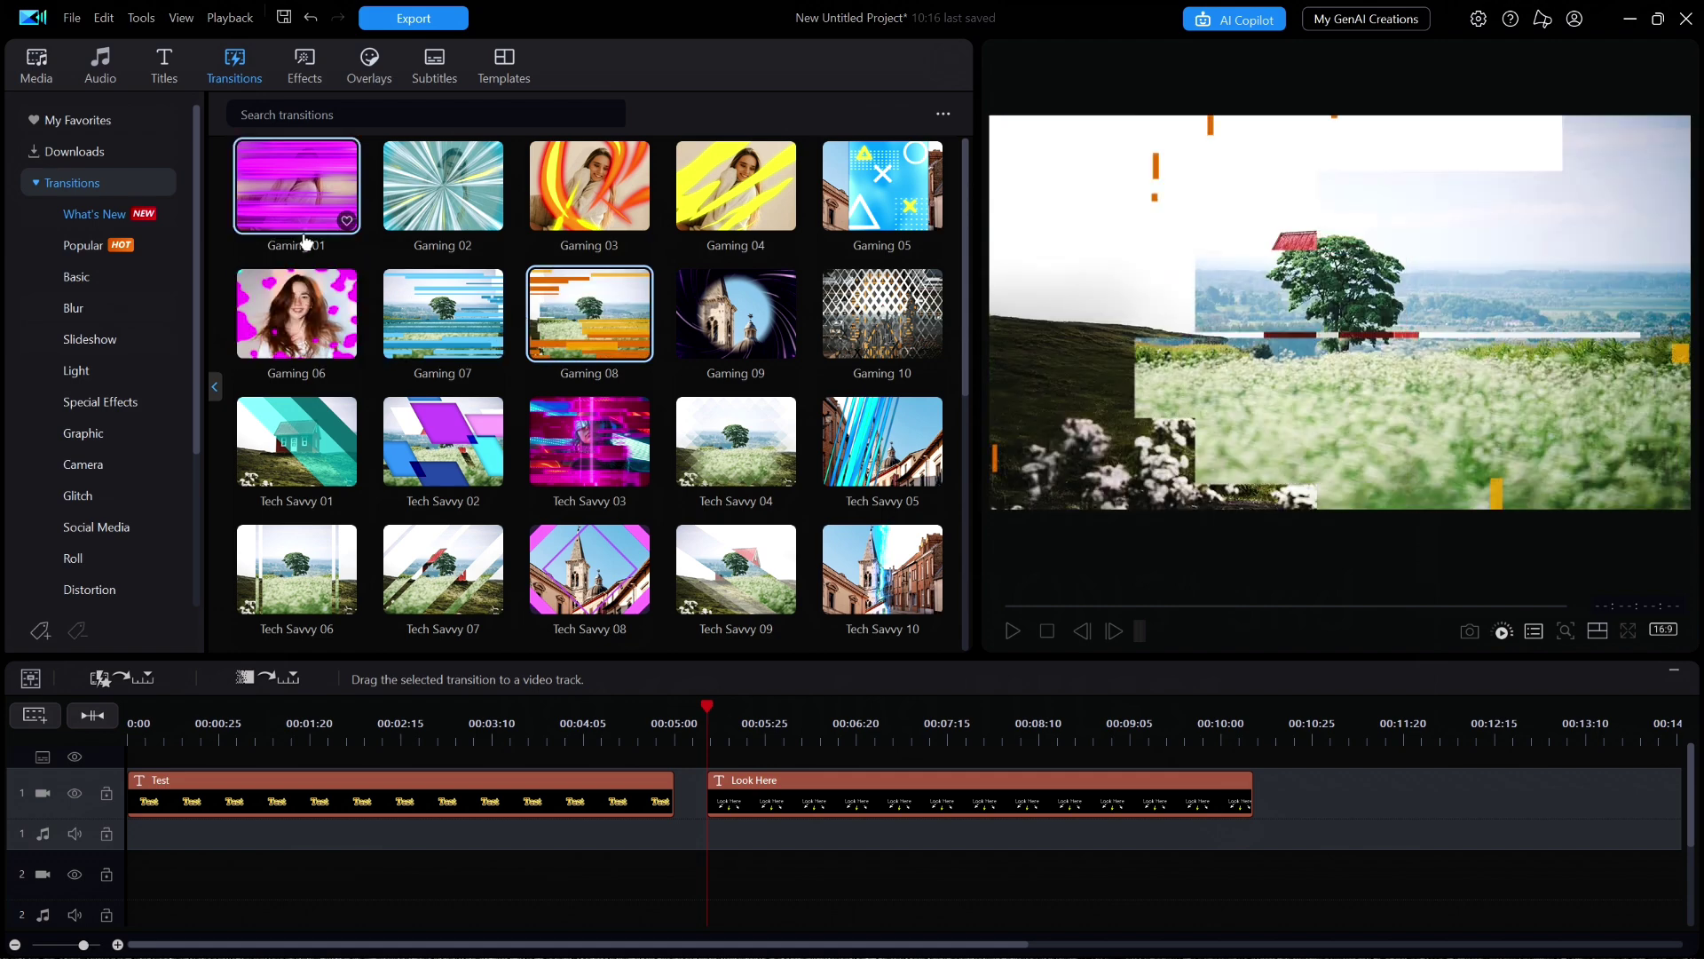
left_click(326, 114)
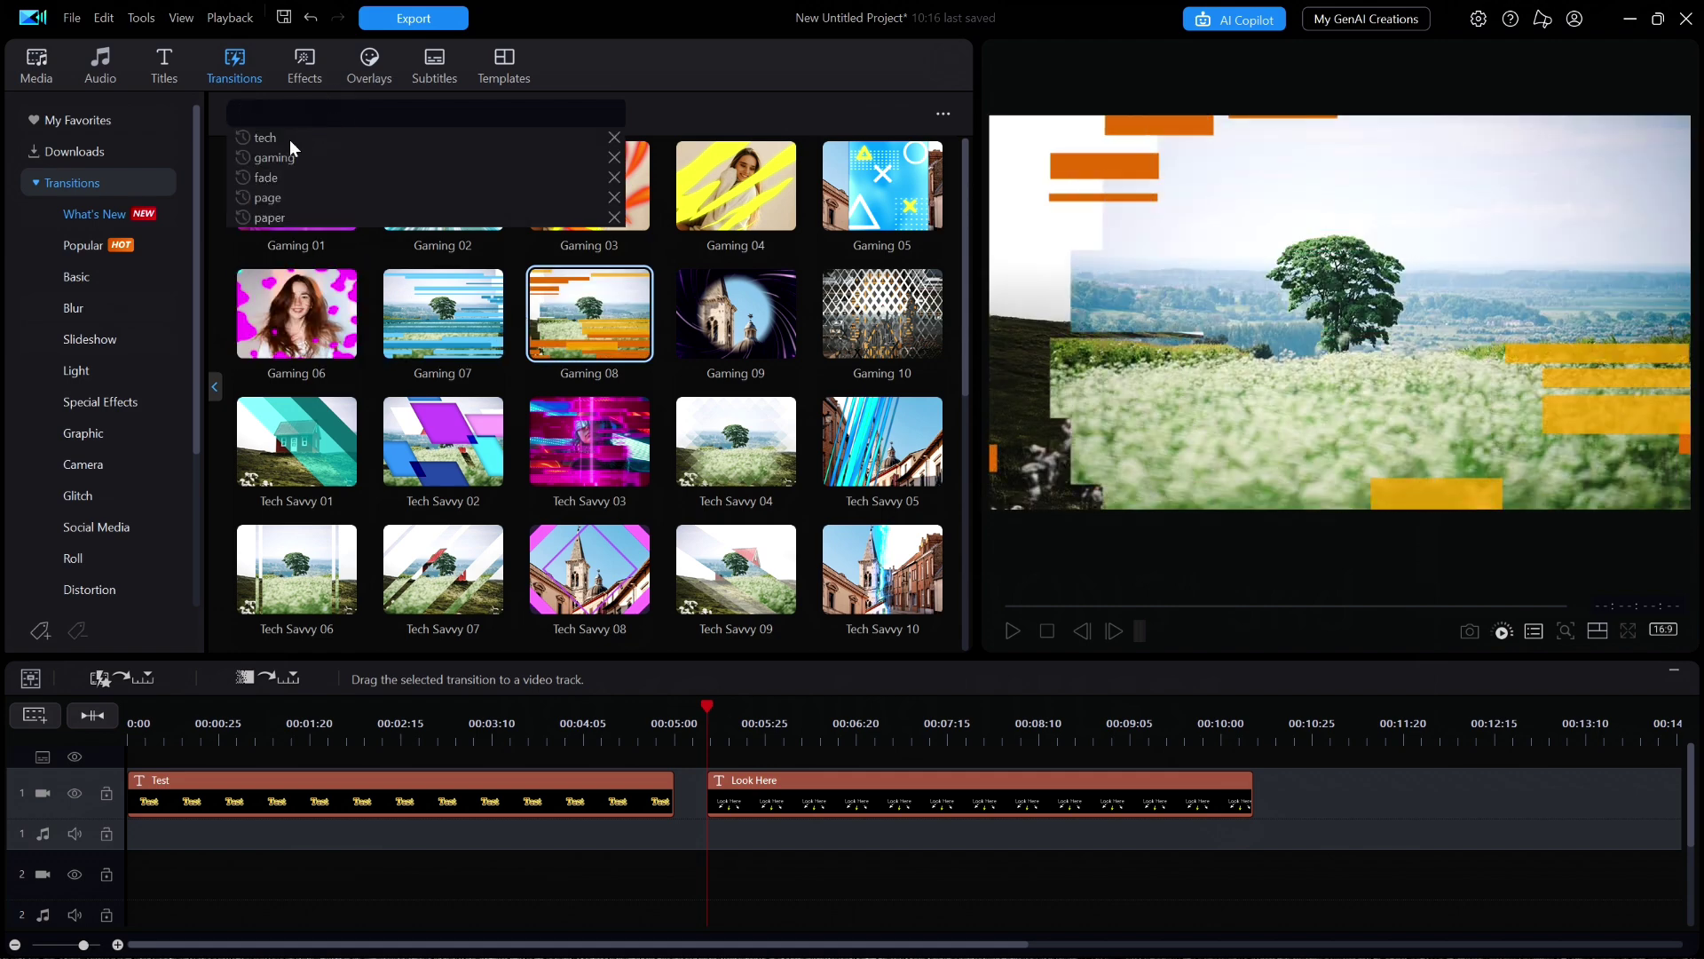
left_click(272, 163)
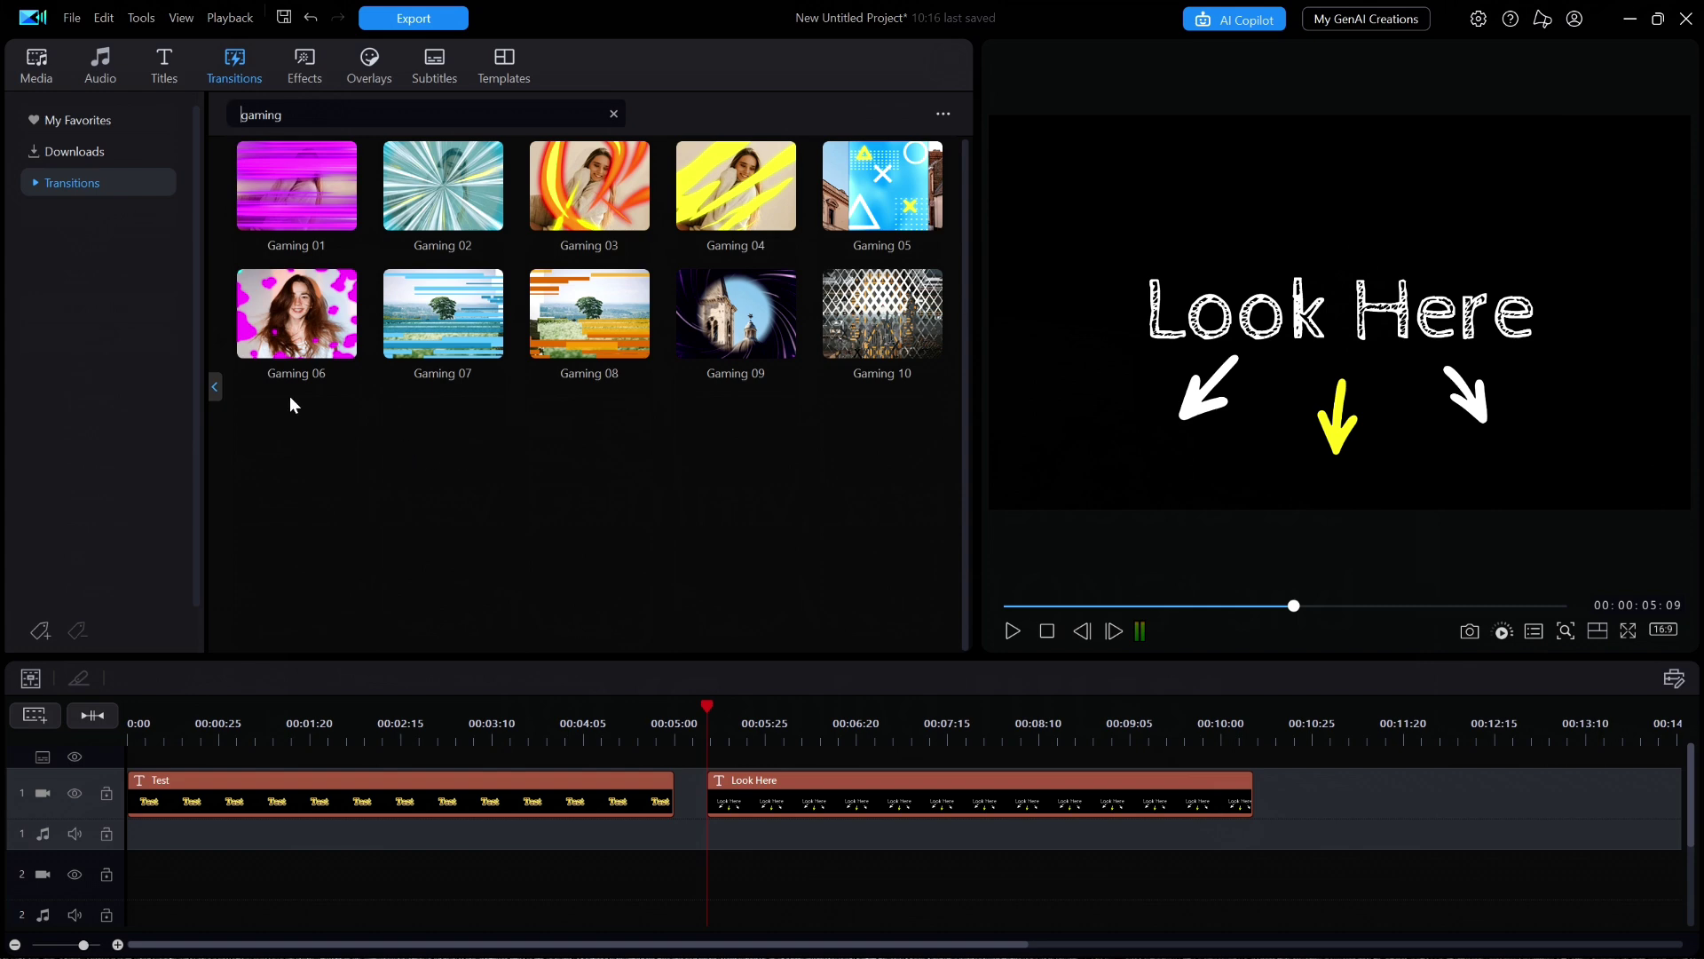
Show the What's New transitions and preview Tech Savvy 01, 02 and 03
left_click(34, 182)
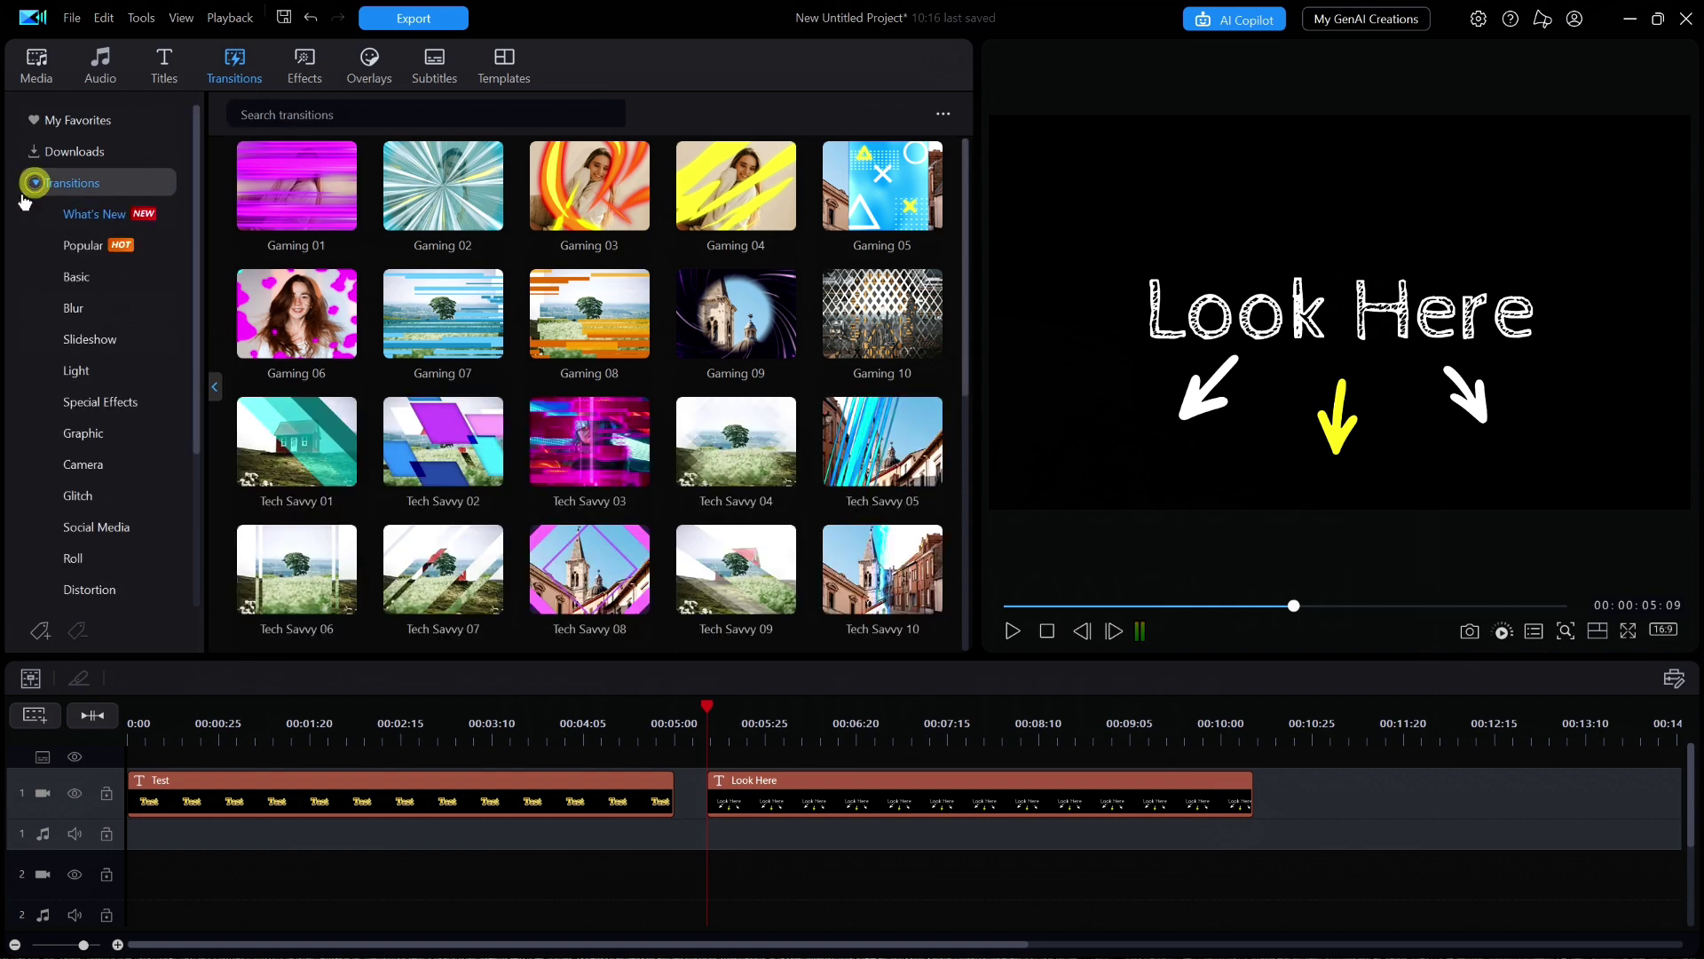
left_click(78, 222)
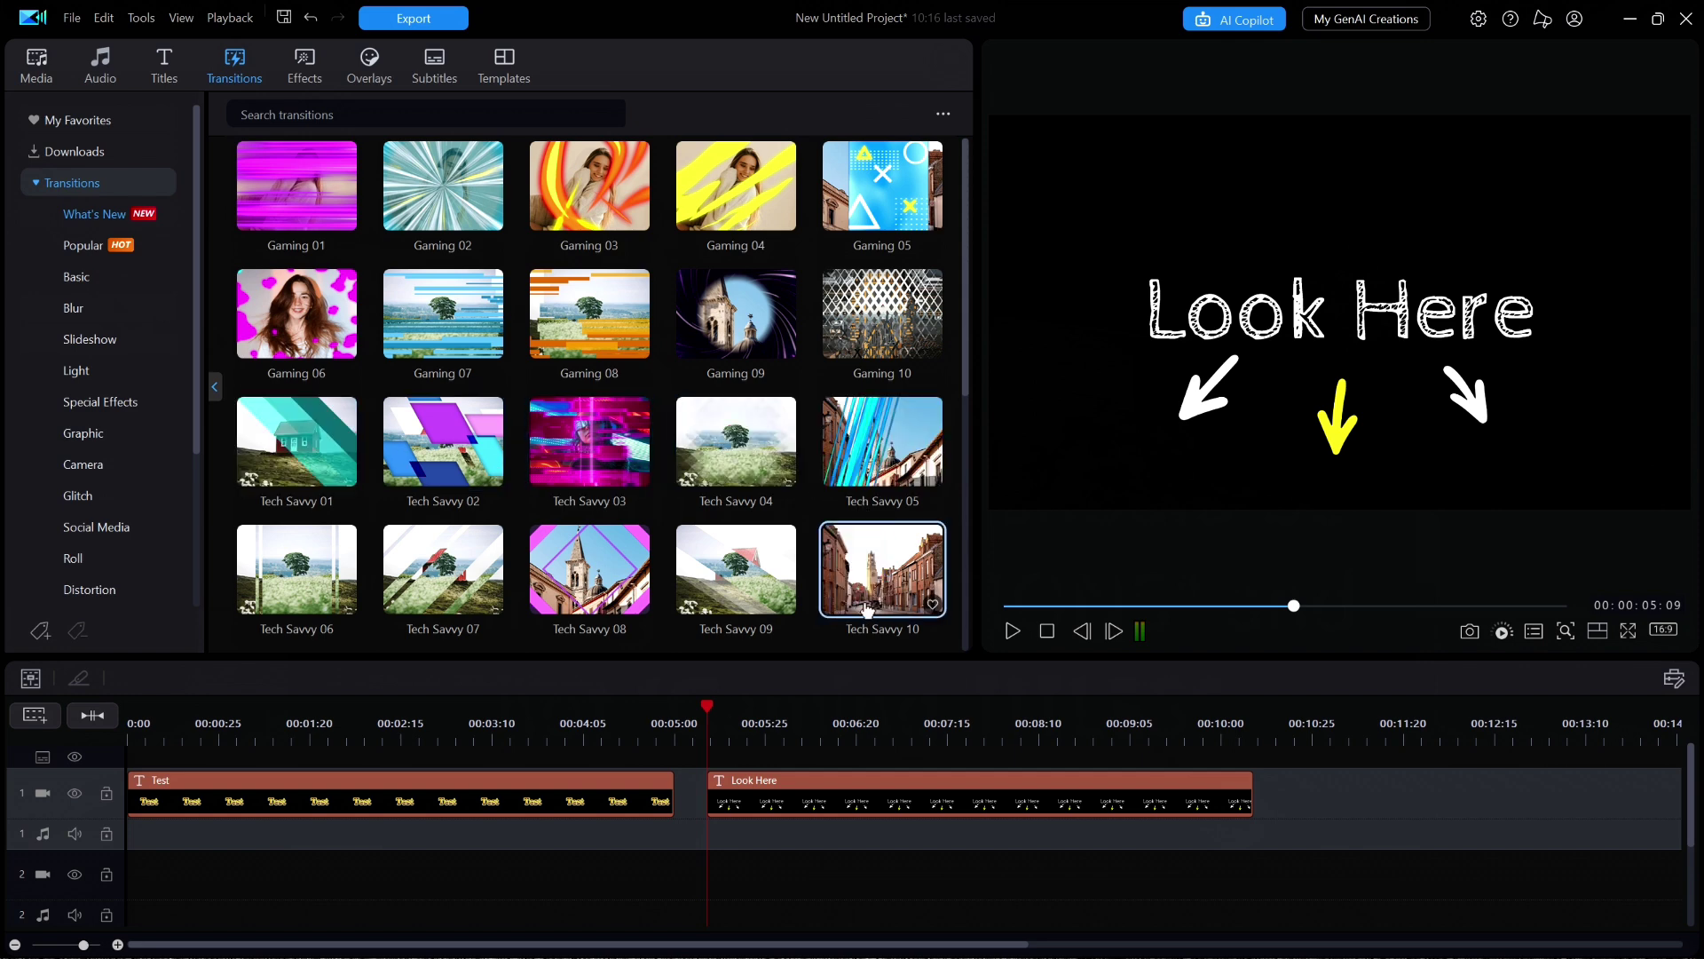
left_click(298, 435)
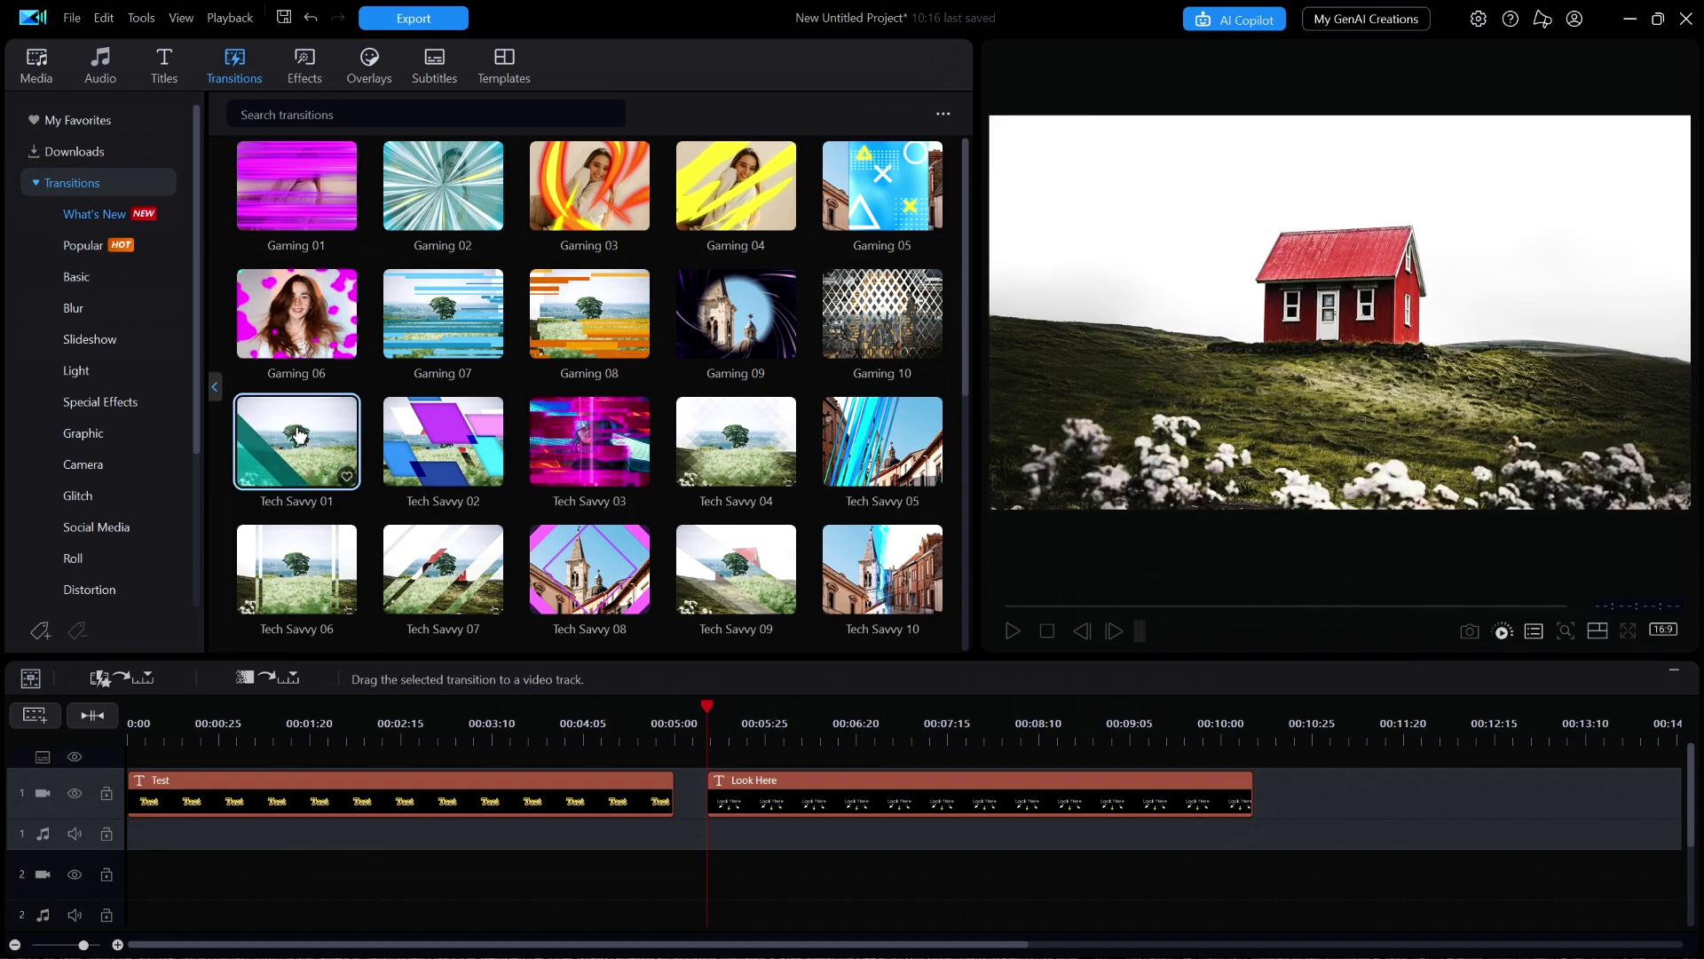
left_click(466, 435)
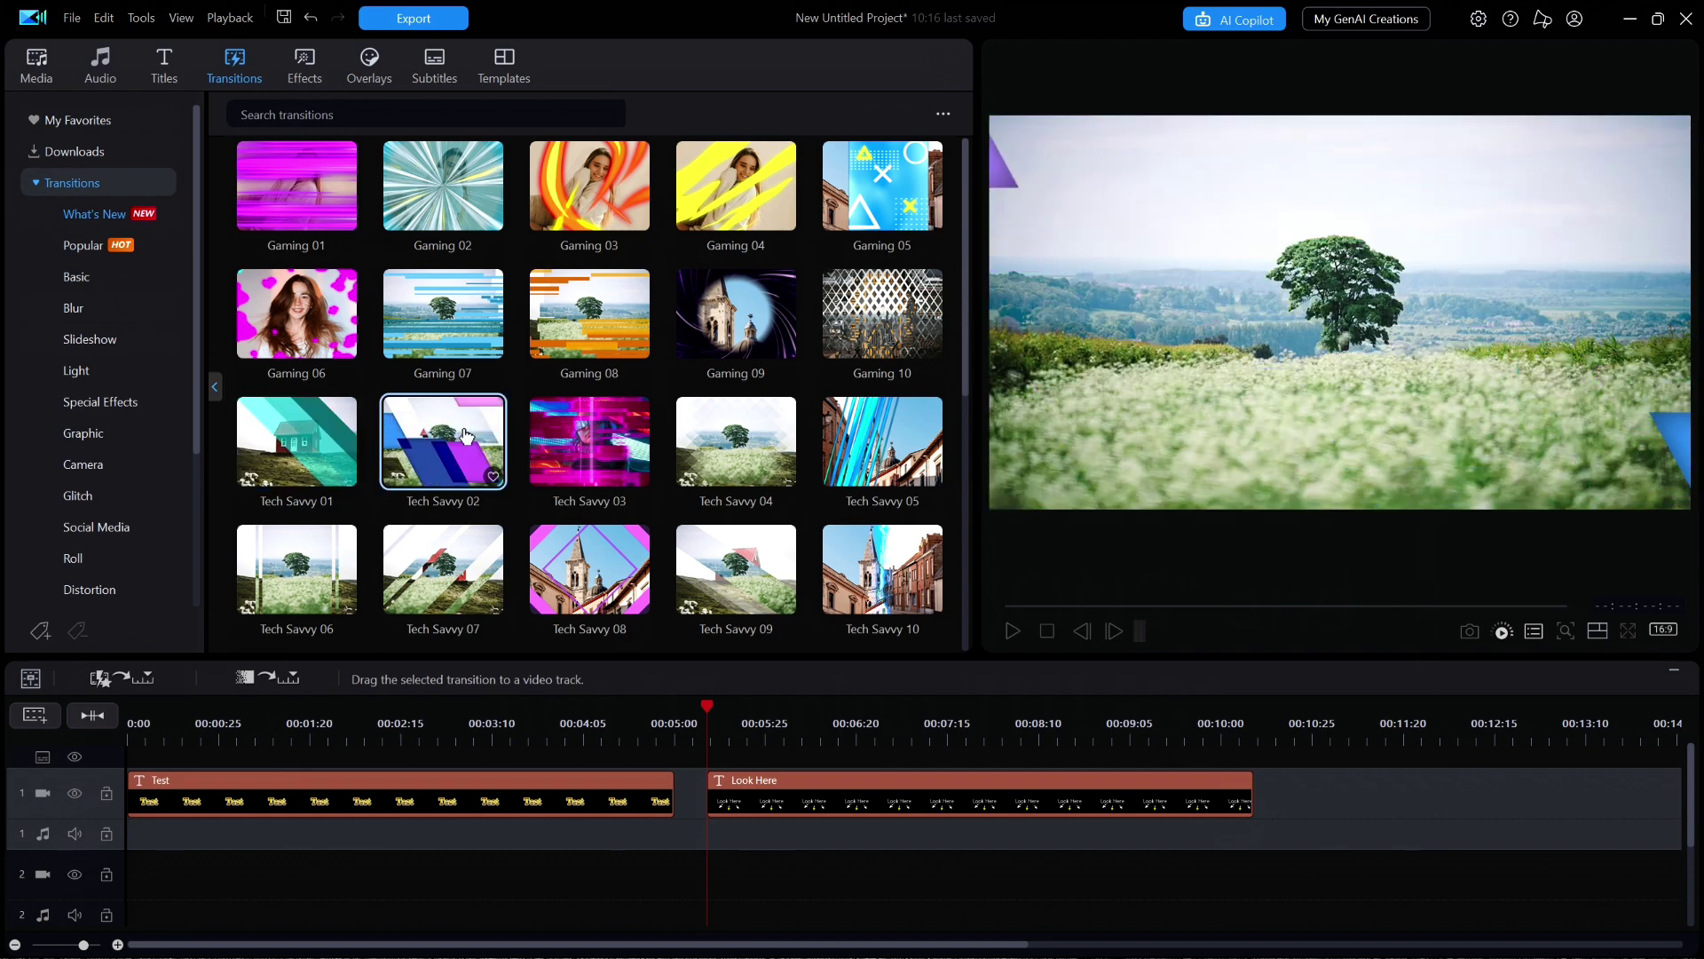
left_click(586, 444)
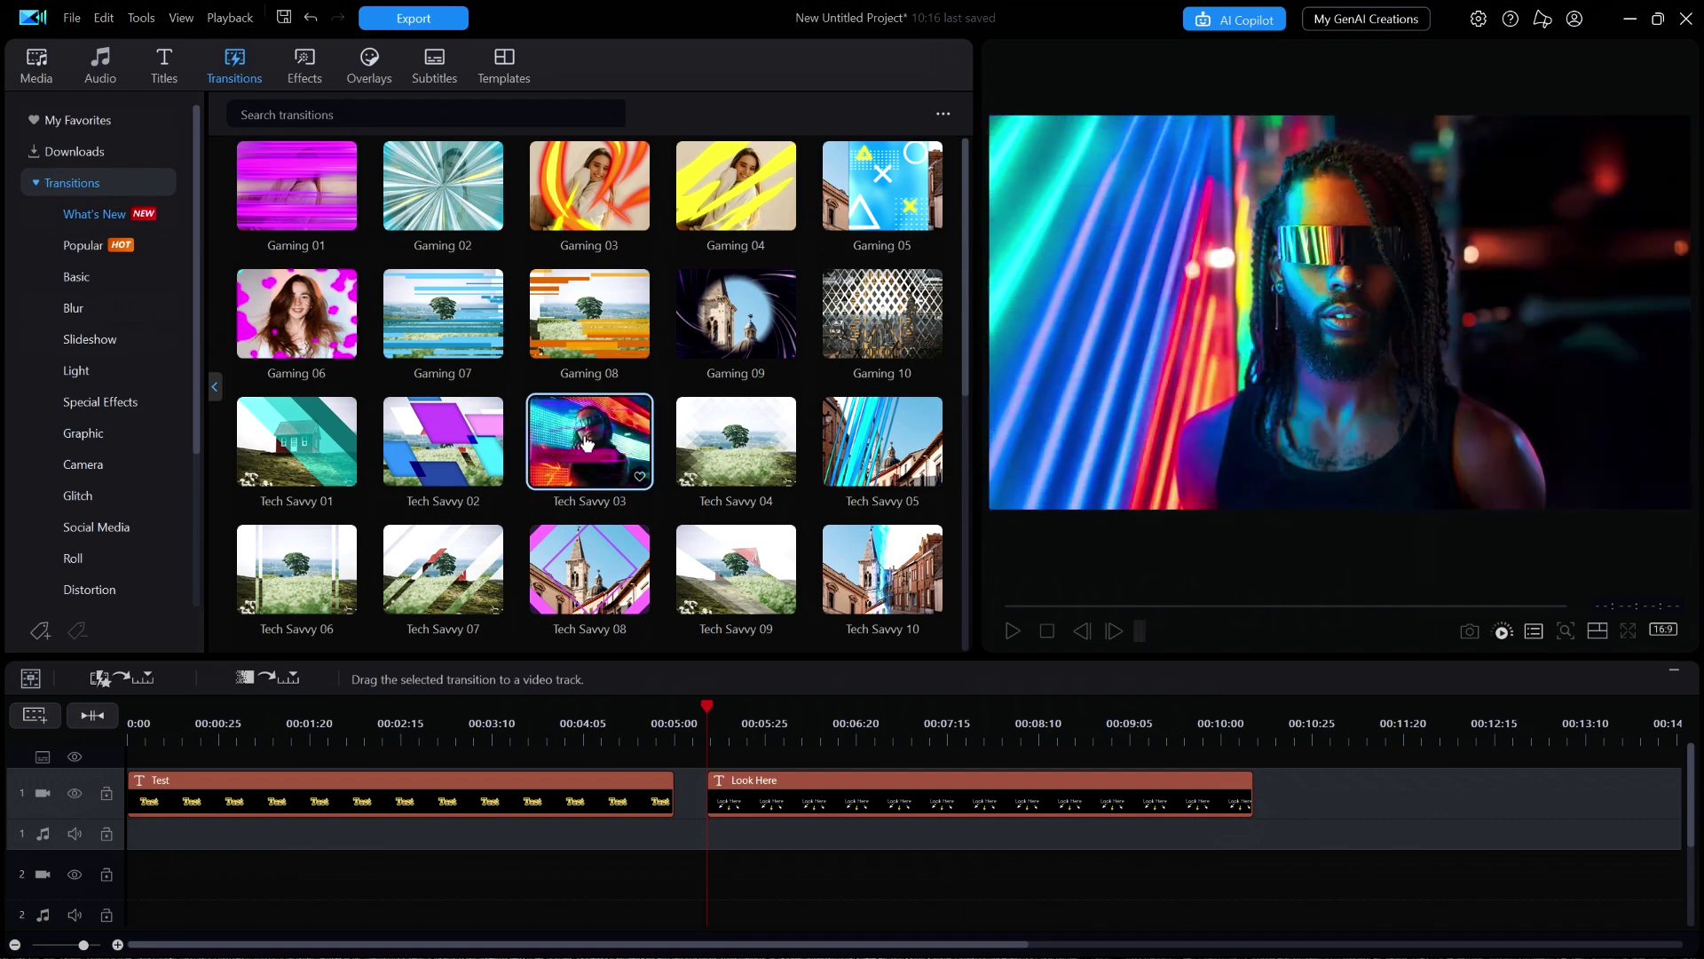
Filter transitions by the recent search 'tech' and preview Tech Savvy 01
left_click(326, 115)
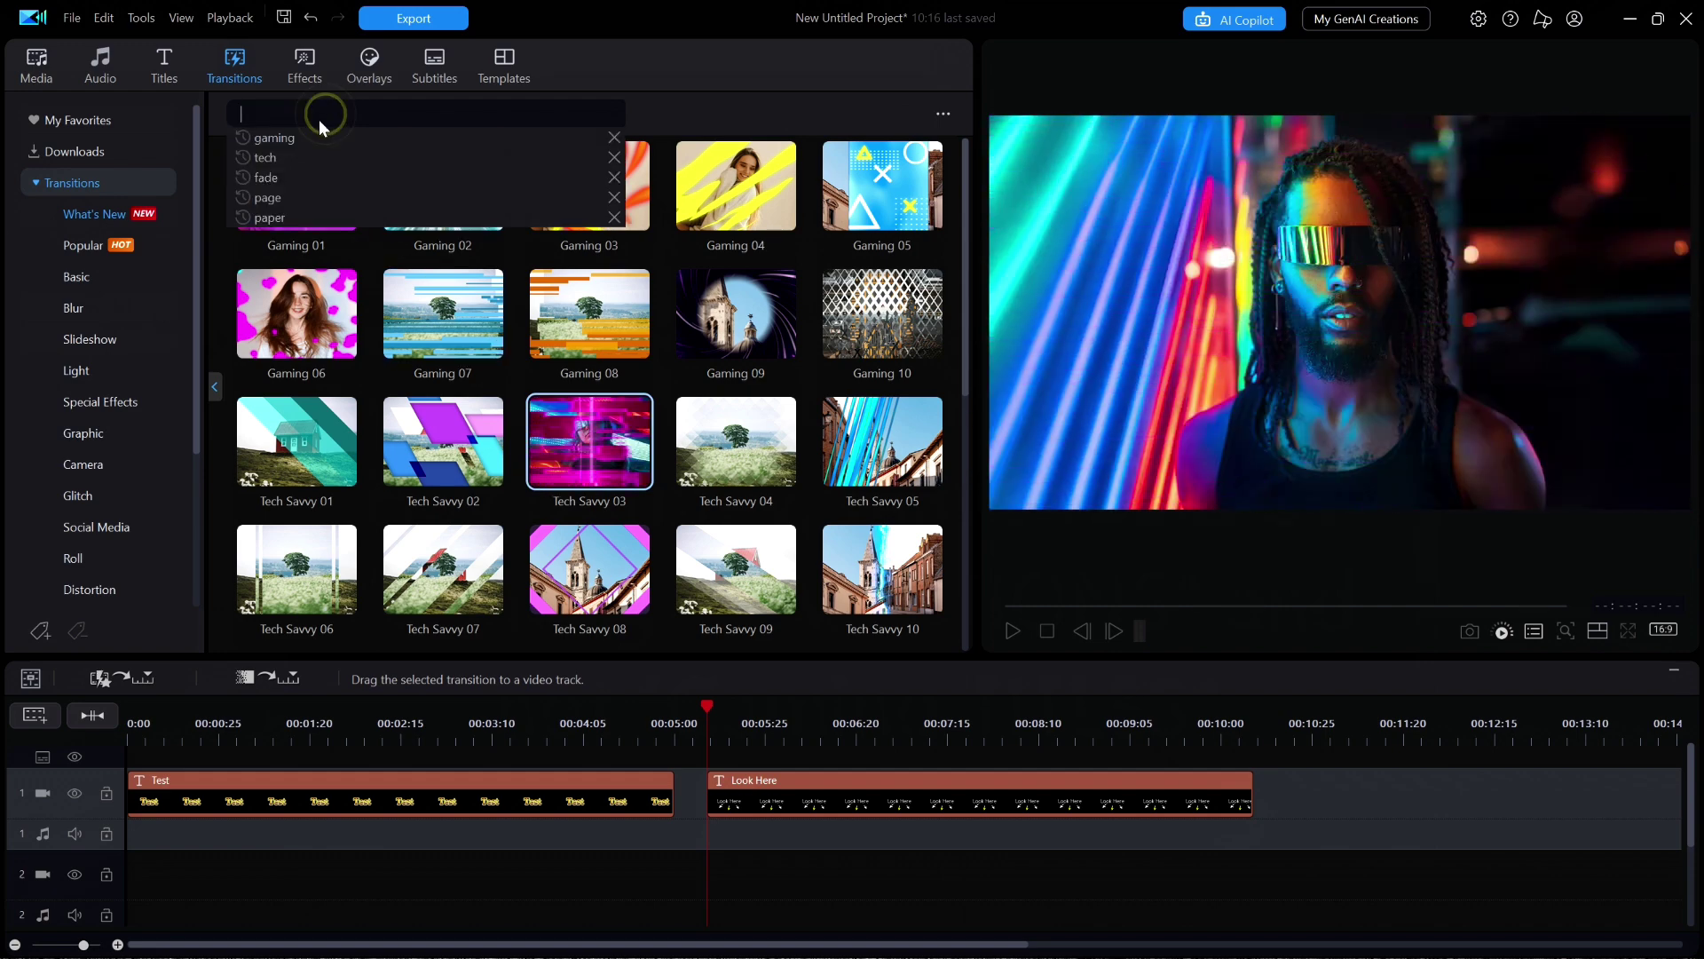
left_click(265, 158)
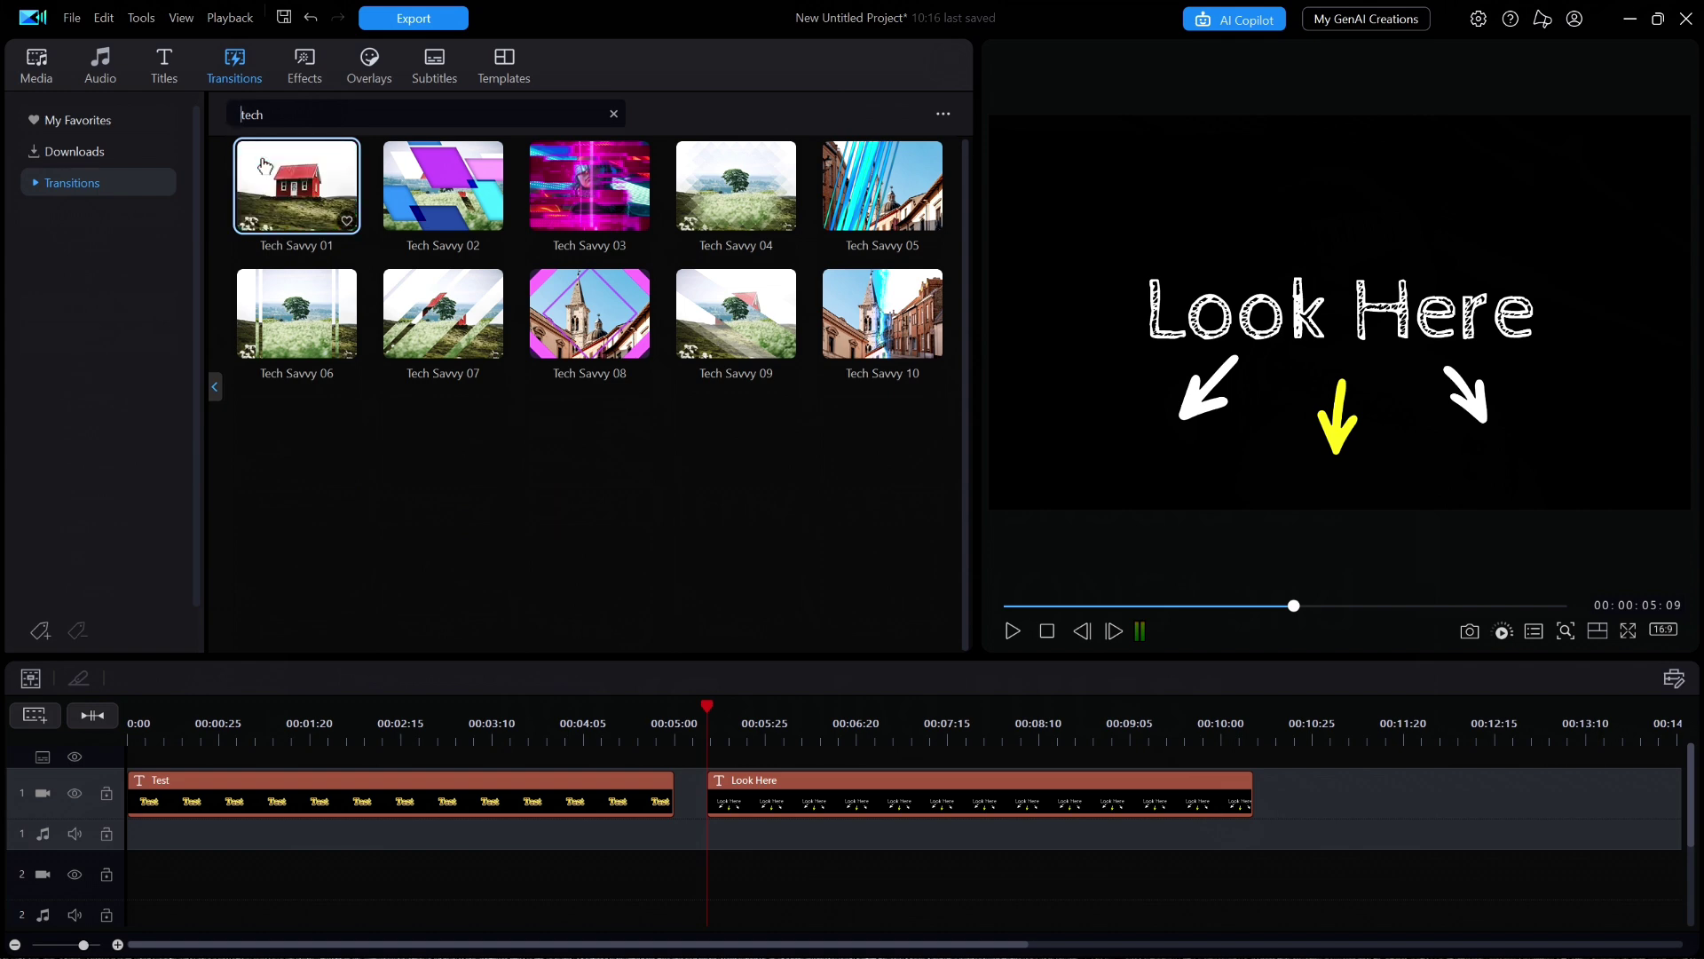
left_click(300, 189)
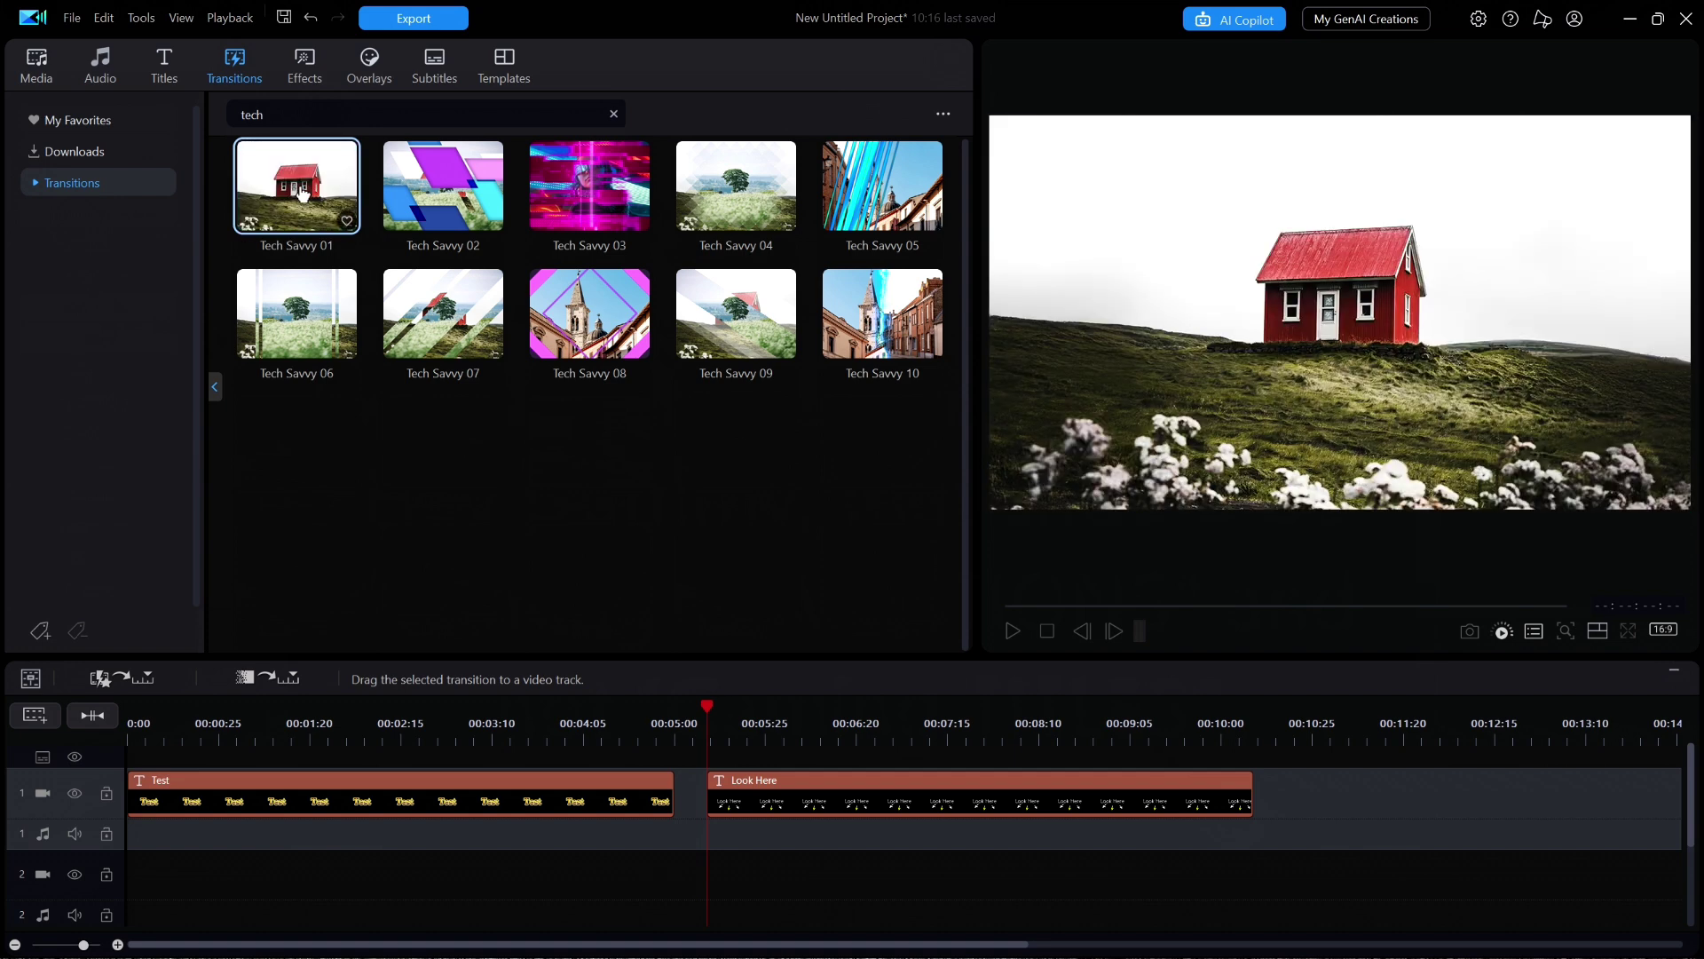
Open the Image to Video AI generator from the media library's video generator options
left_click(37, 68)
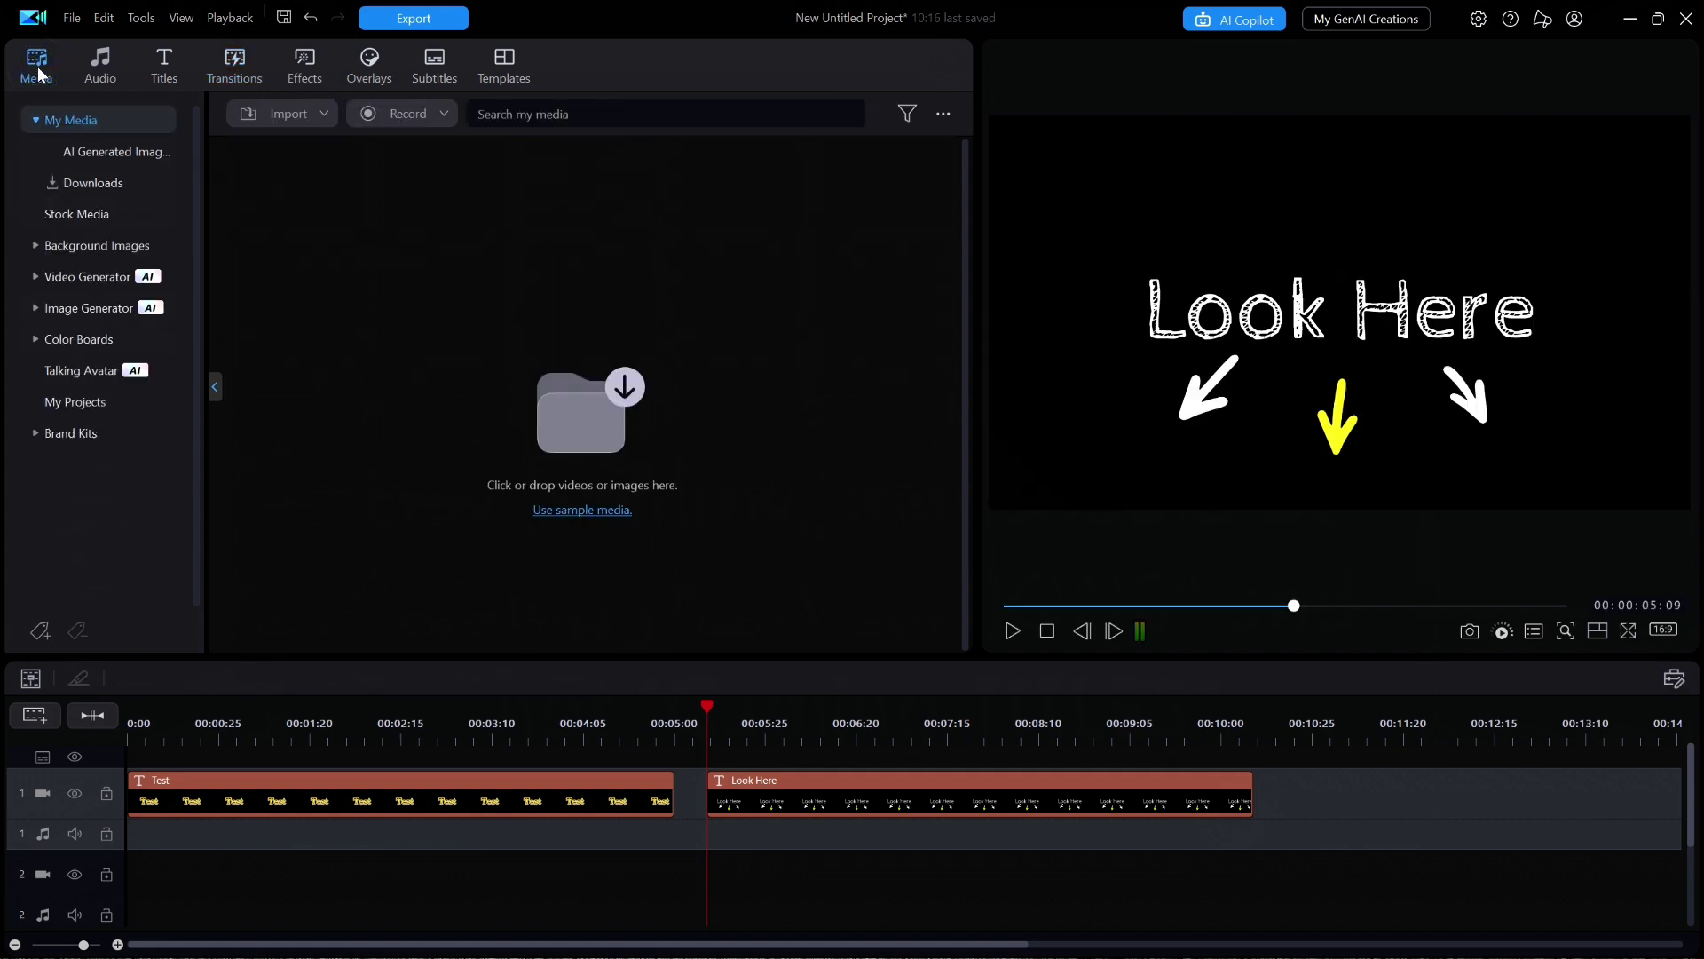
left_click(53, 278)
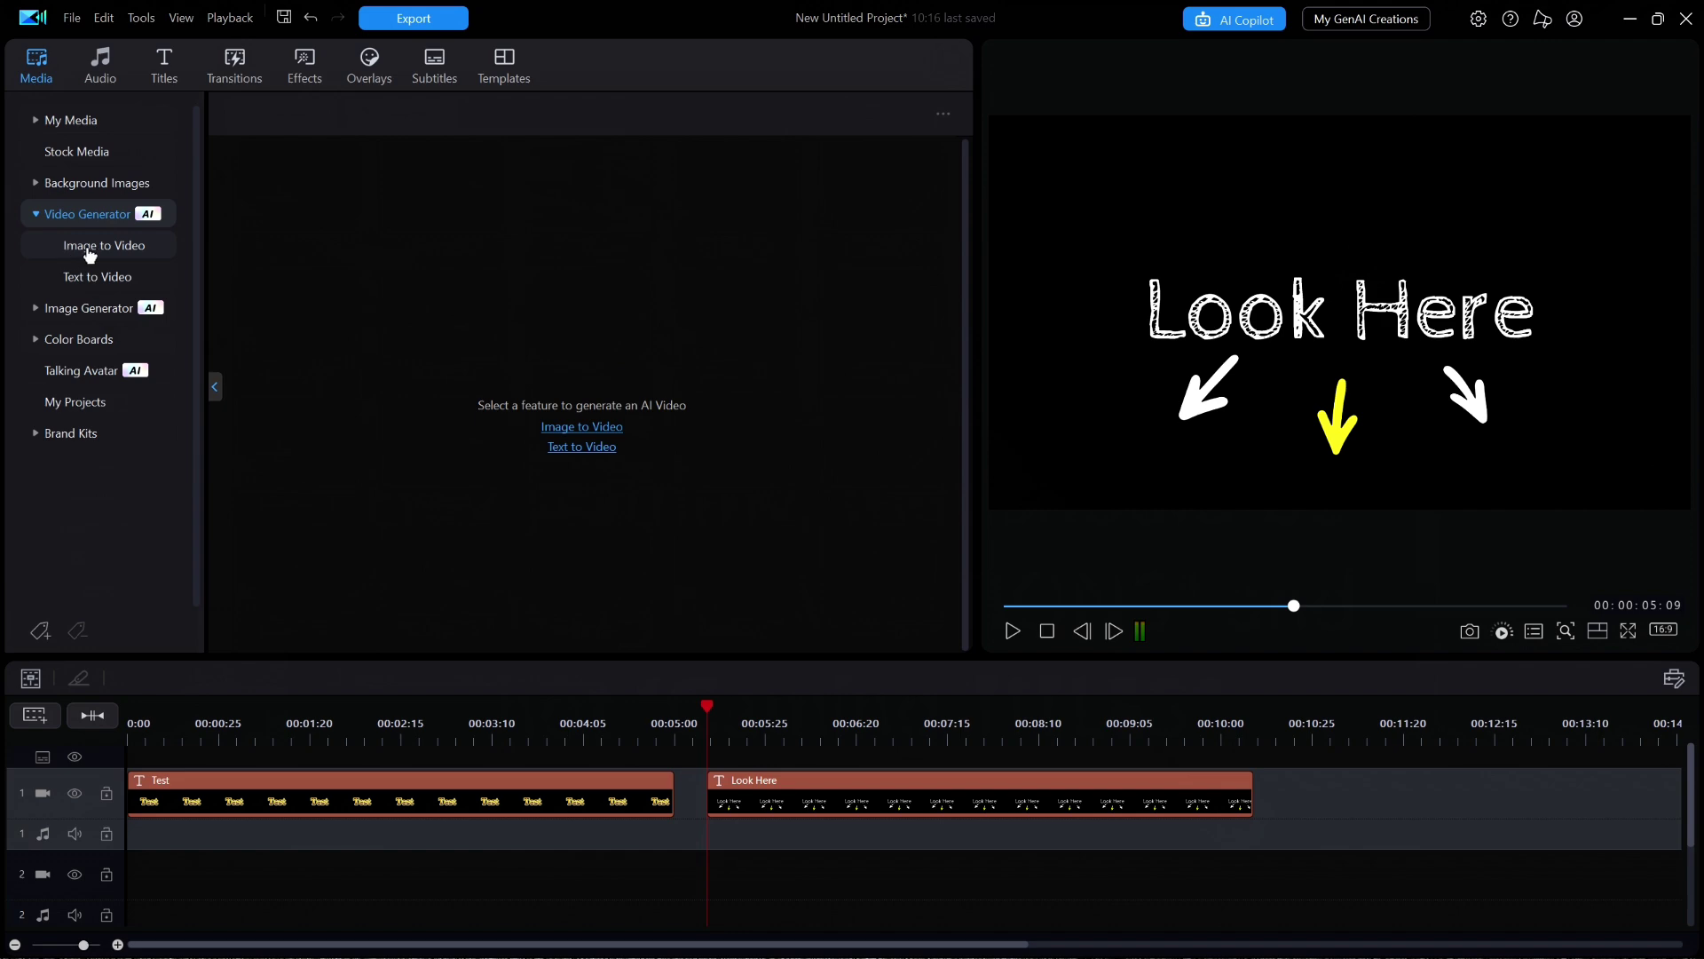
left_click(95, 250)
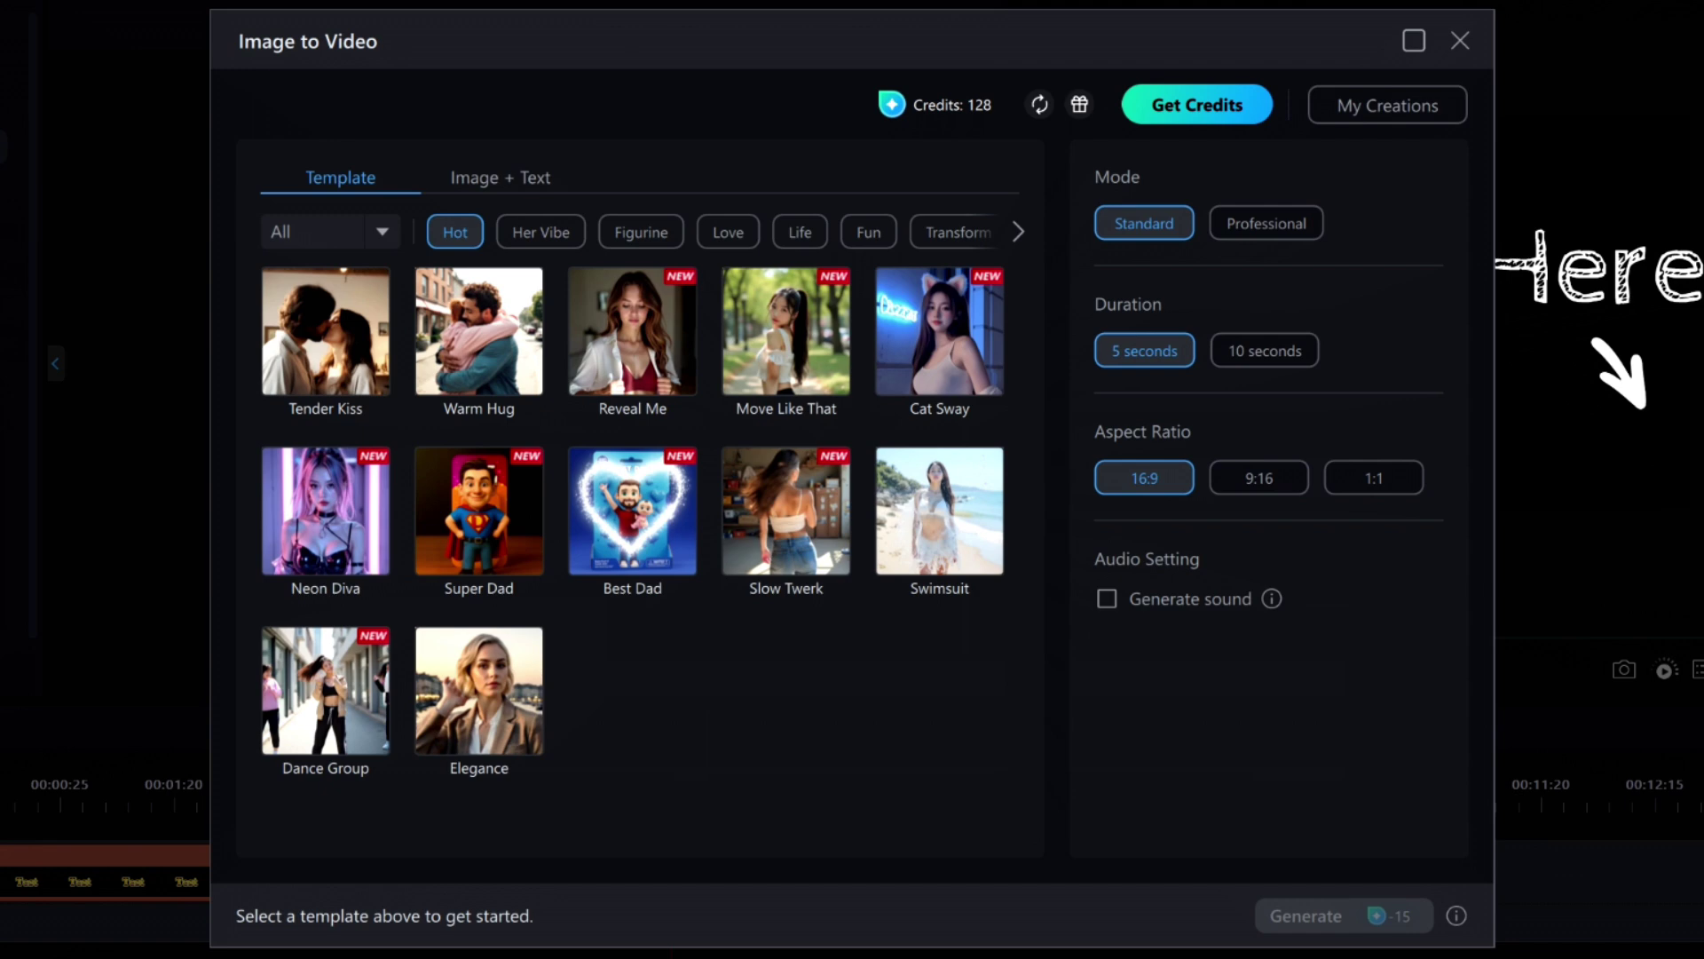
Browse the Her Vibe, Figurine, Love, Life, Fun and Transform template categories
left_click(542, 232)
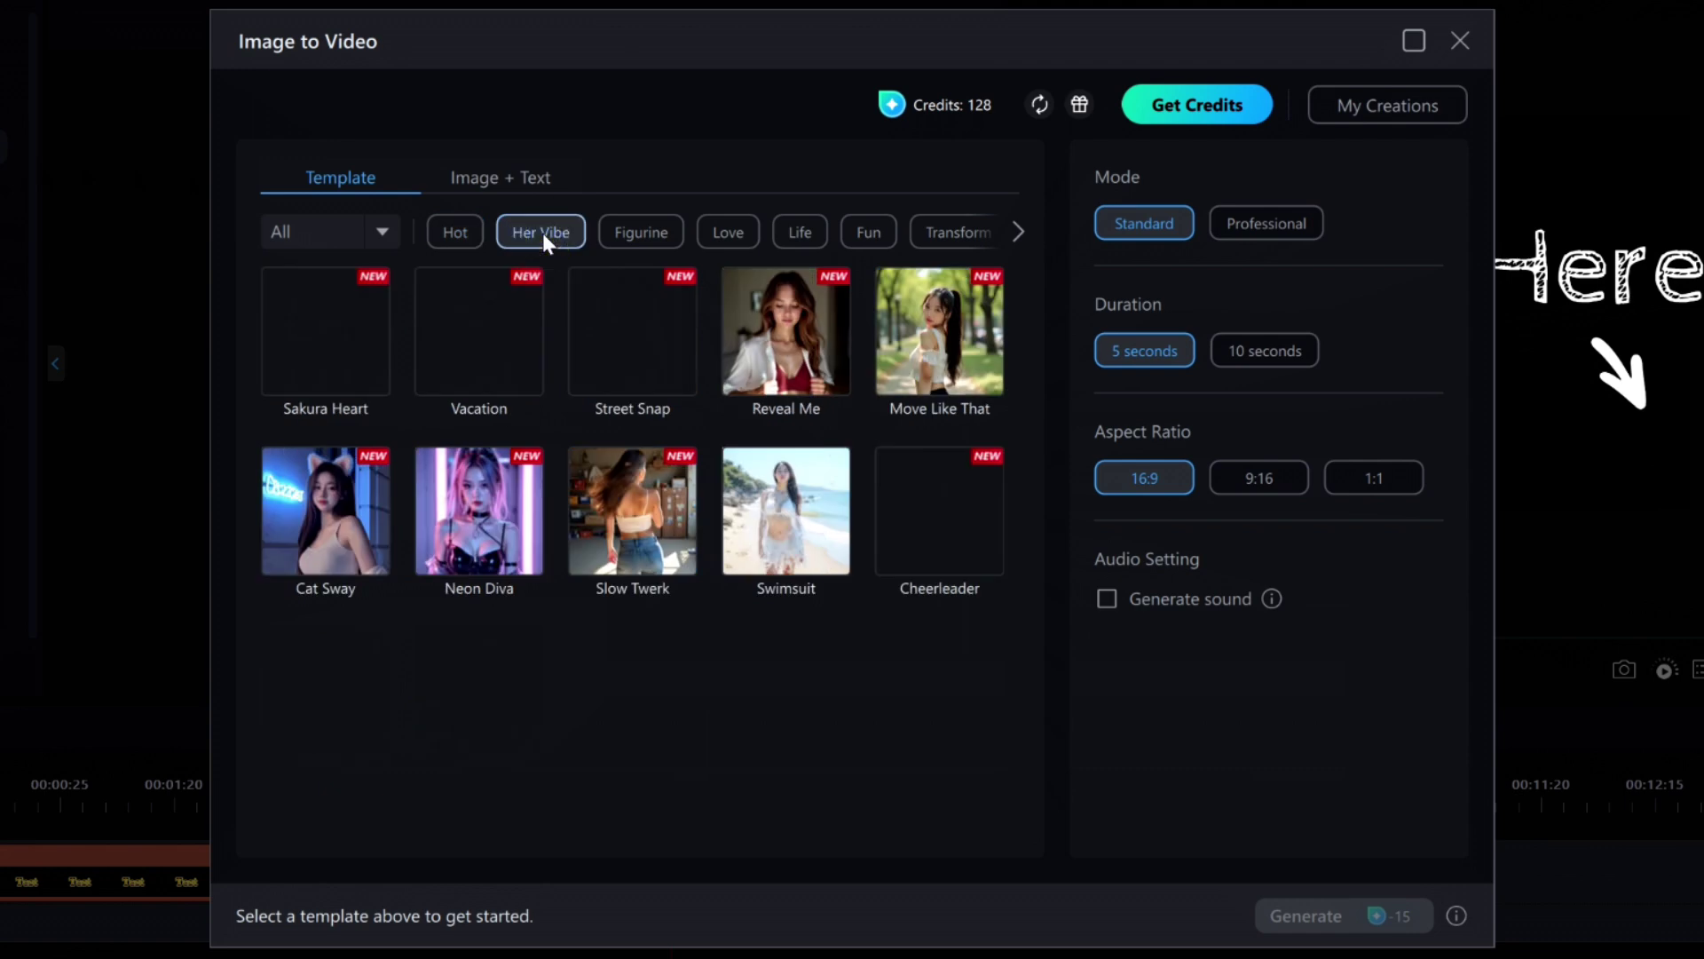
left_click(641, 235)
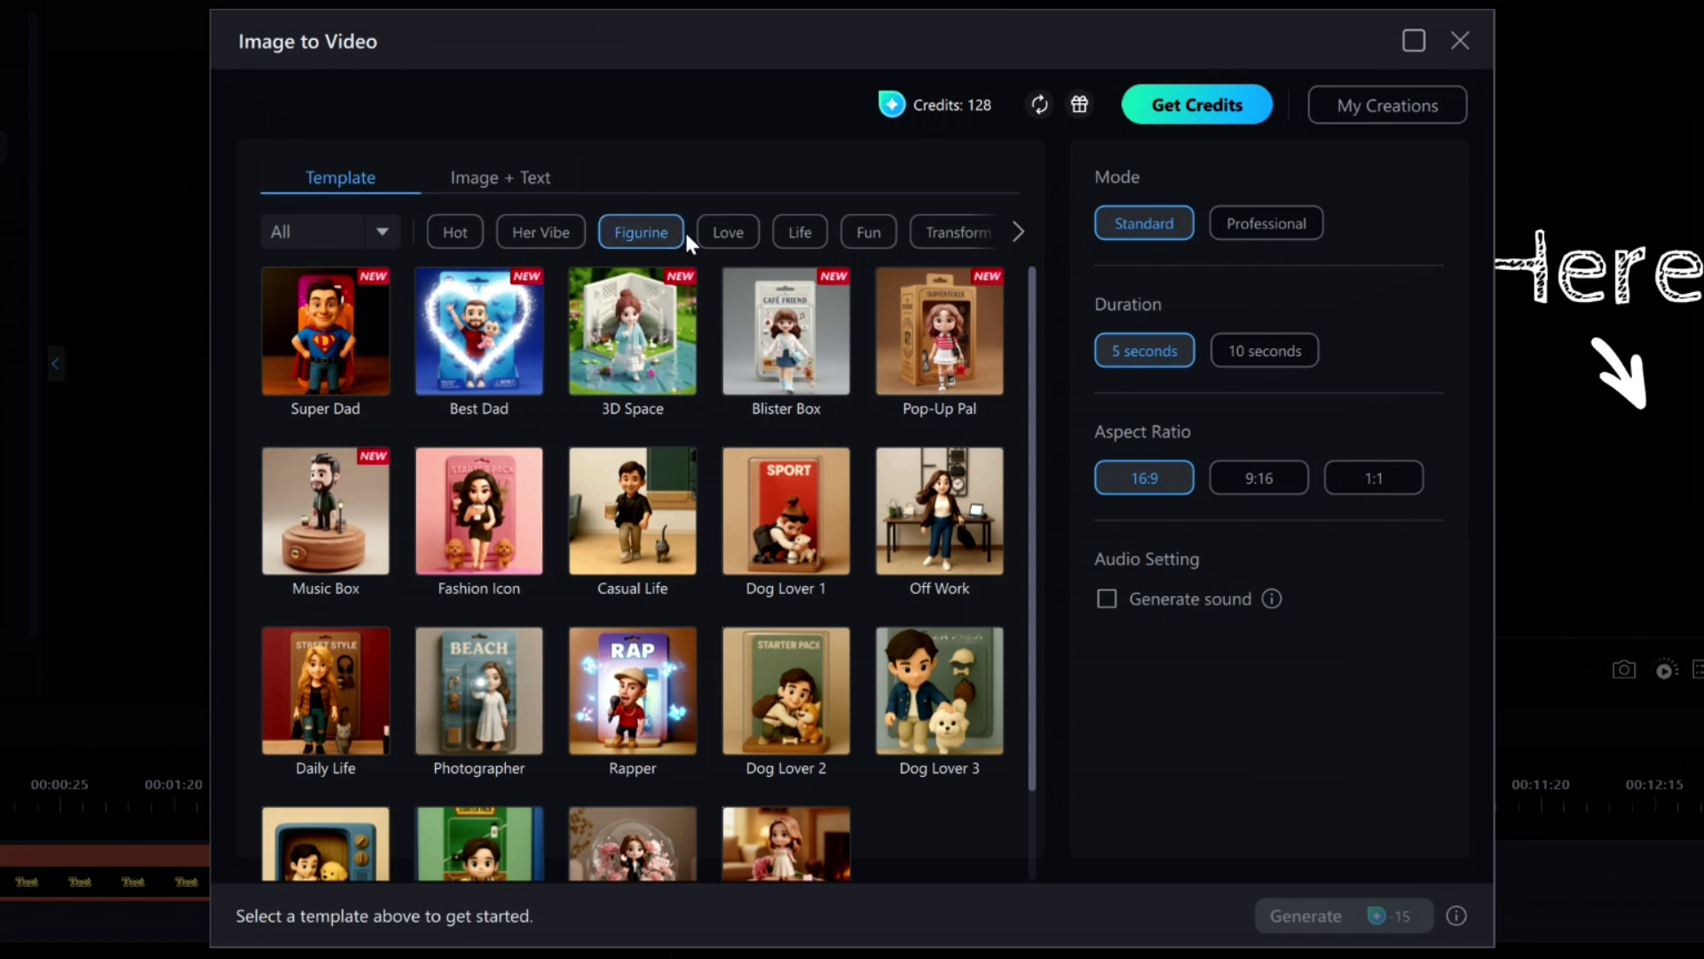
left_click(736, 236)
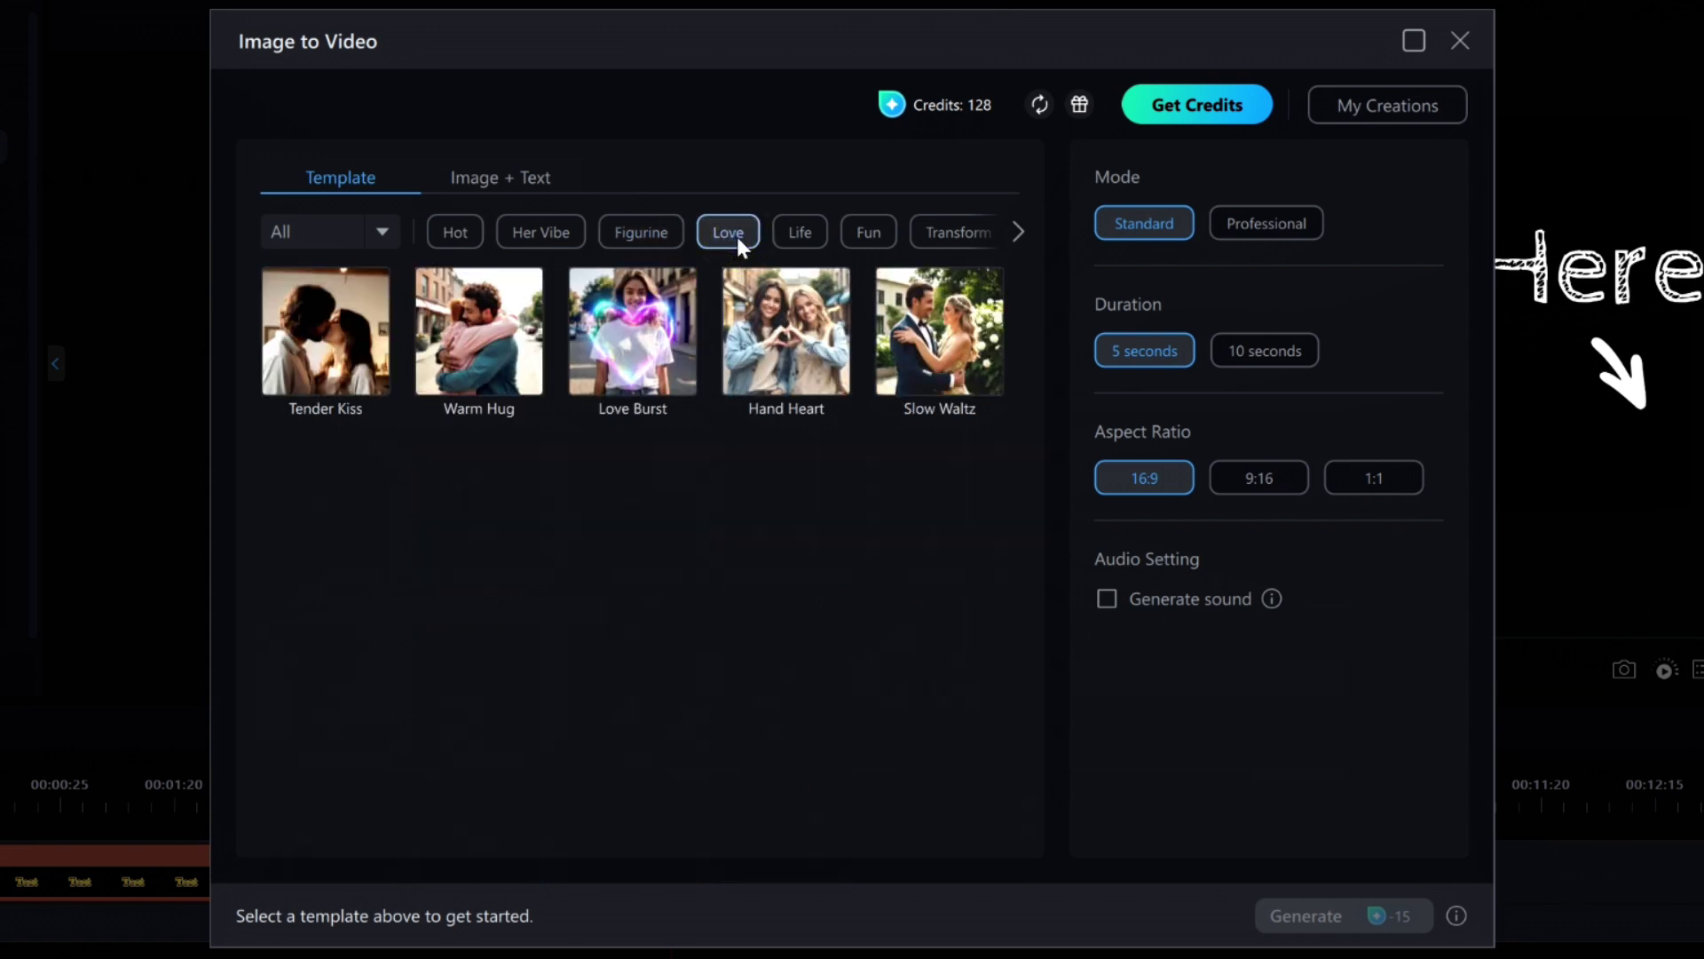
left_click(802, 233)
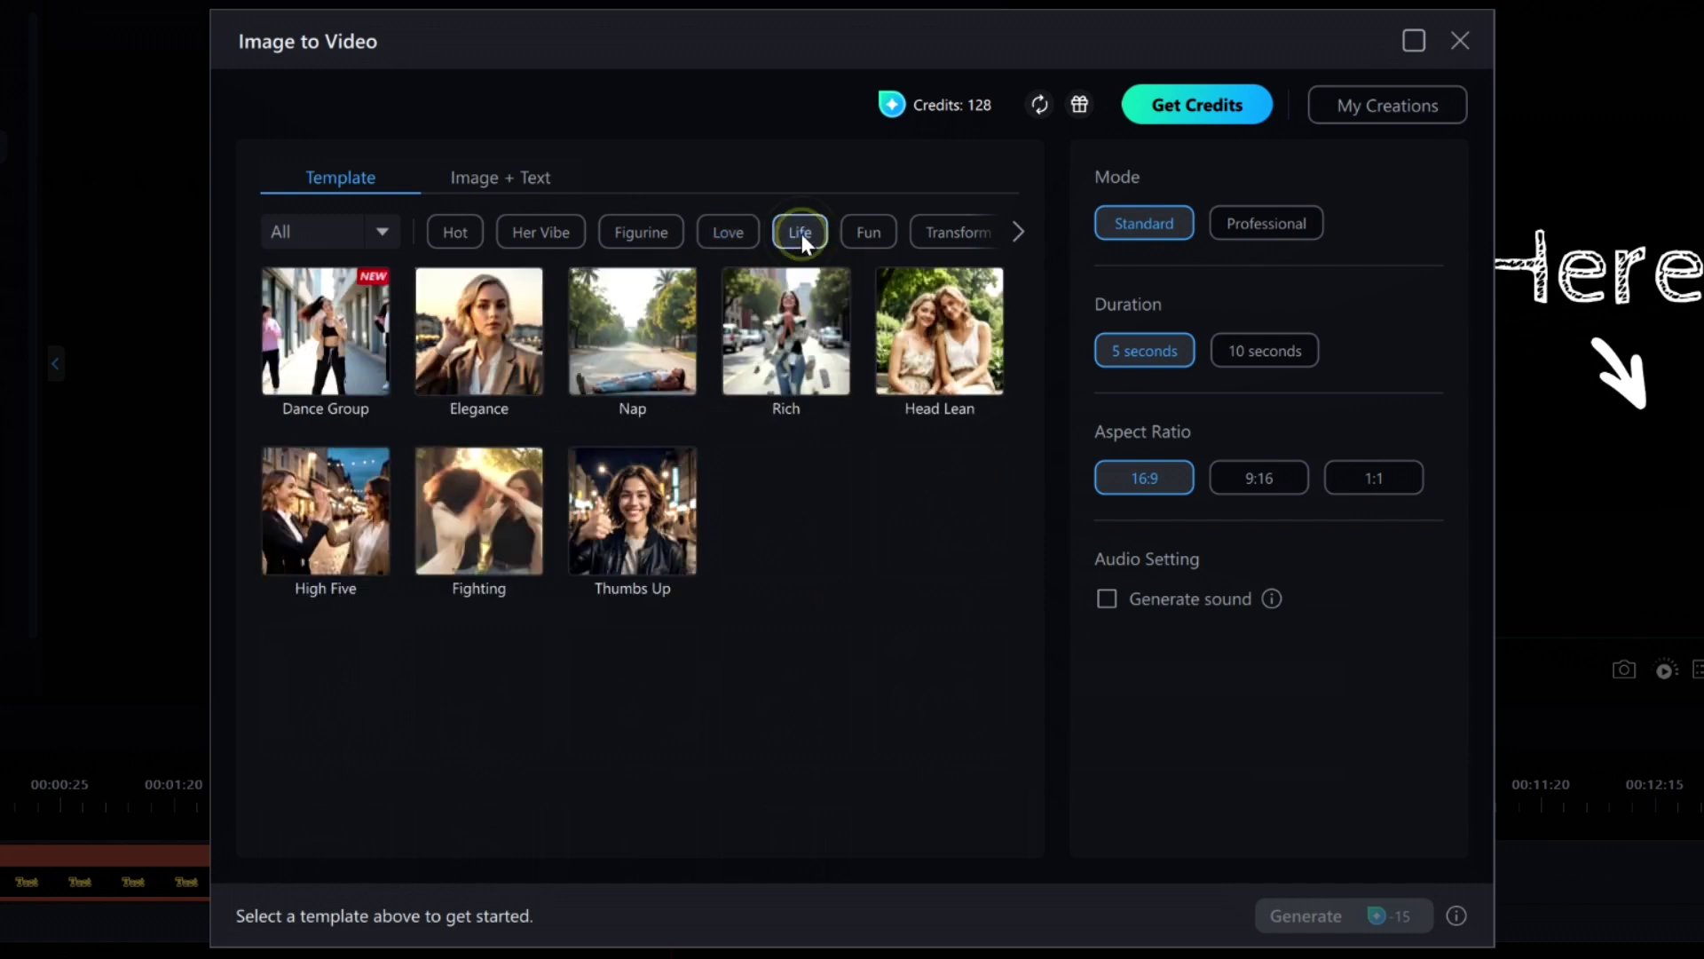
left_click(868, 233)
left_click(935, 224)
left_click(1018, 232)
left_click(444, 233)
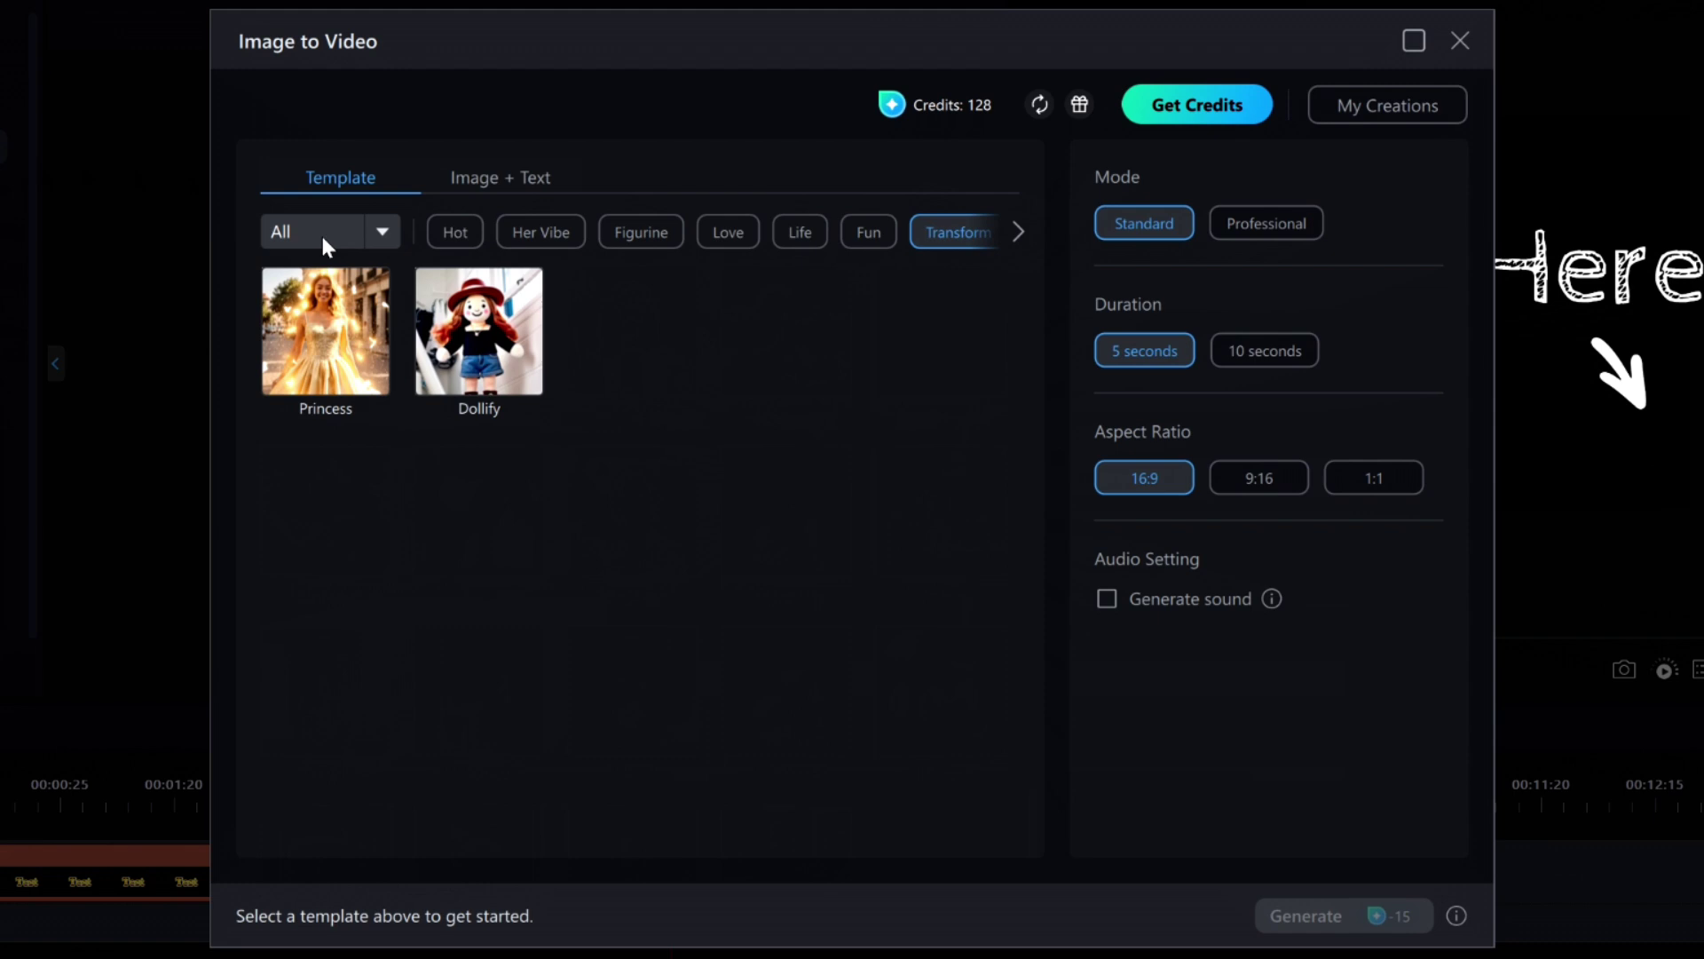
Try the Male gender filter, reset it to All, then show Her Vibe and Figurine templates
left_click(382, 233)
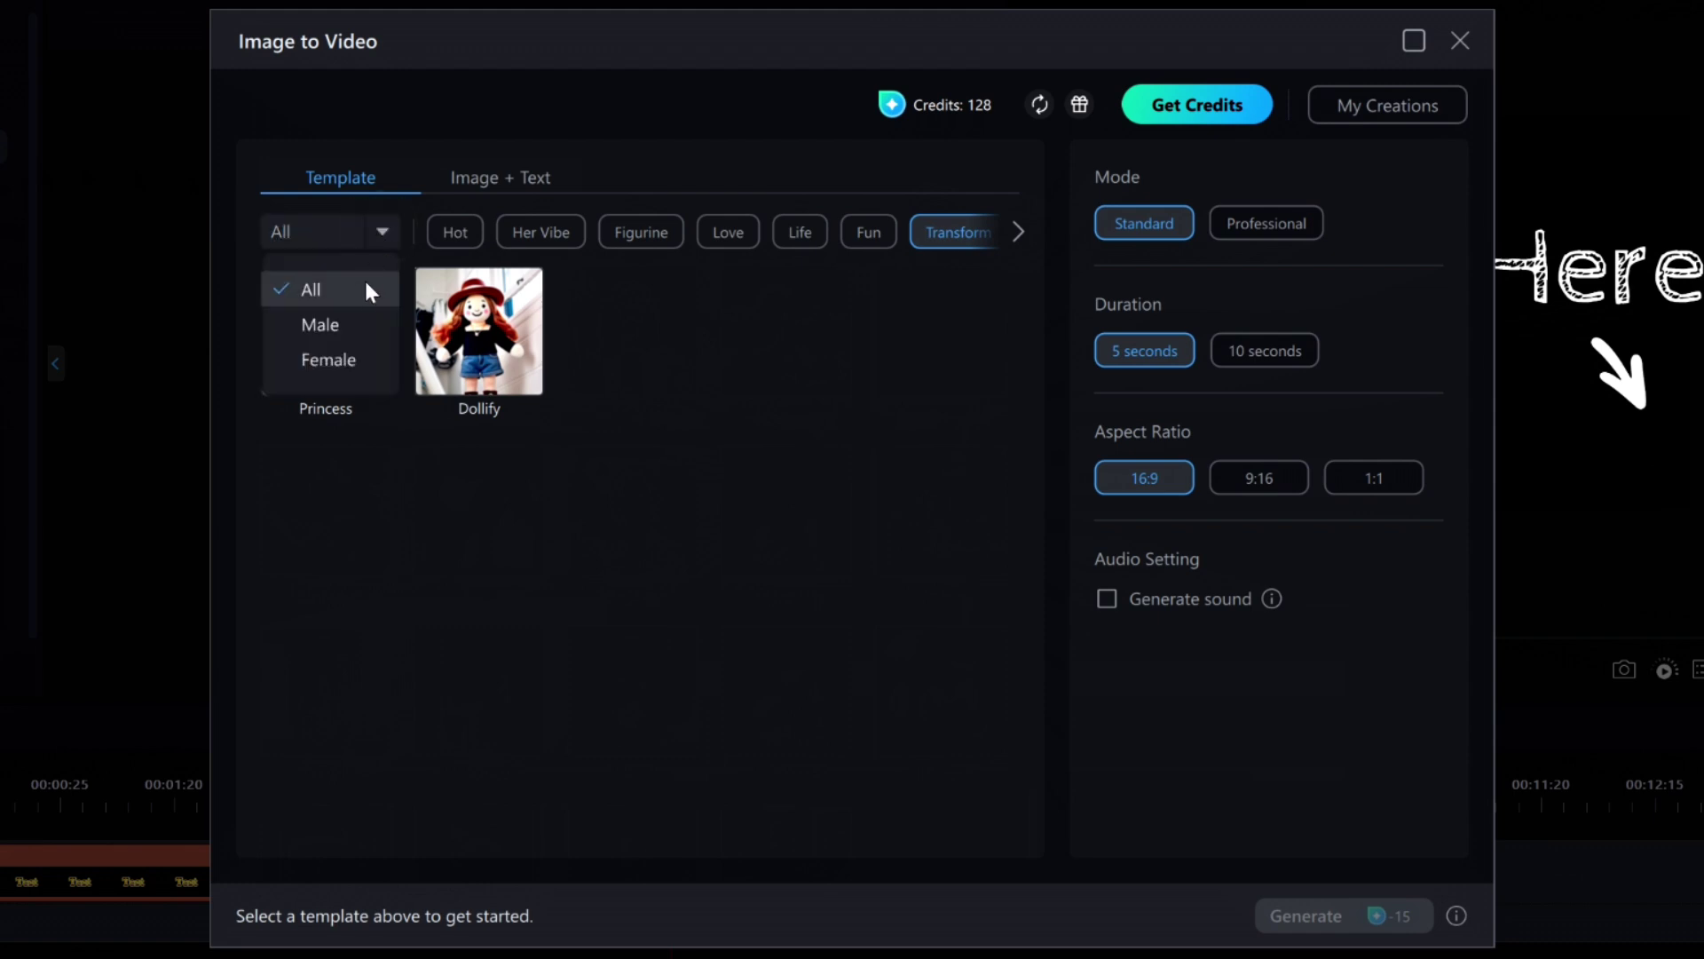
left_click(339, 327)
left_click(382, 231)
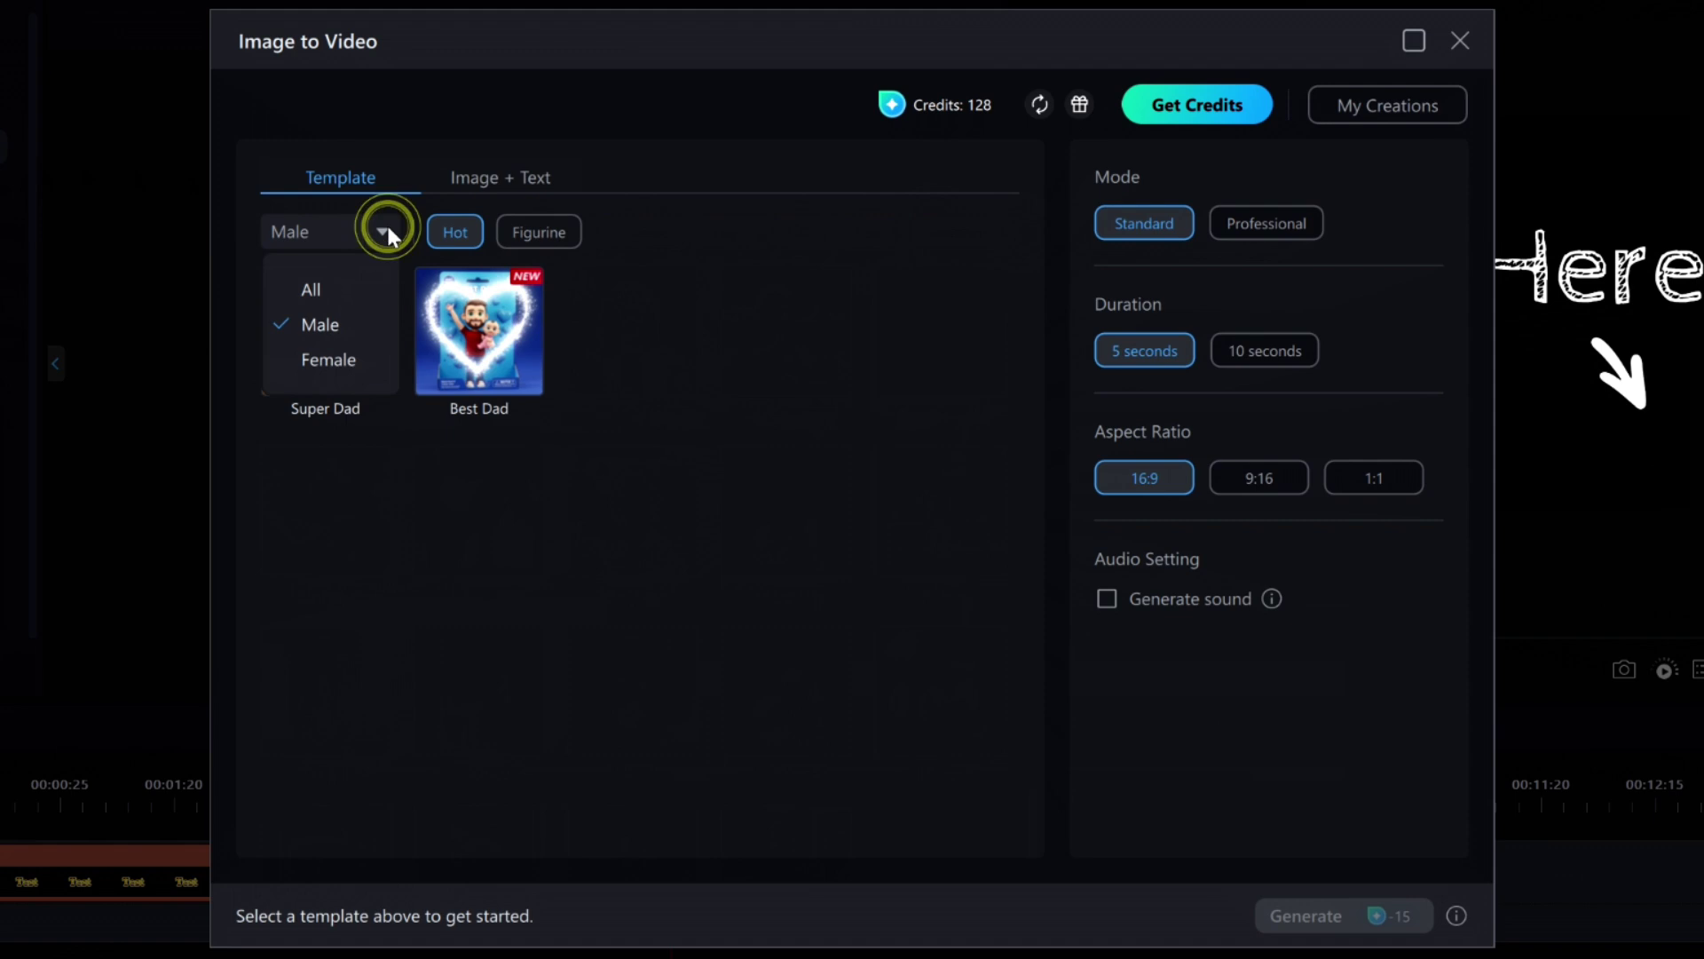
left_click(318, 286)
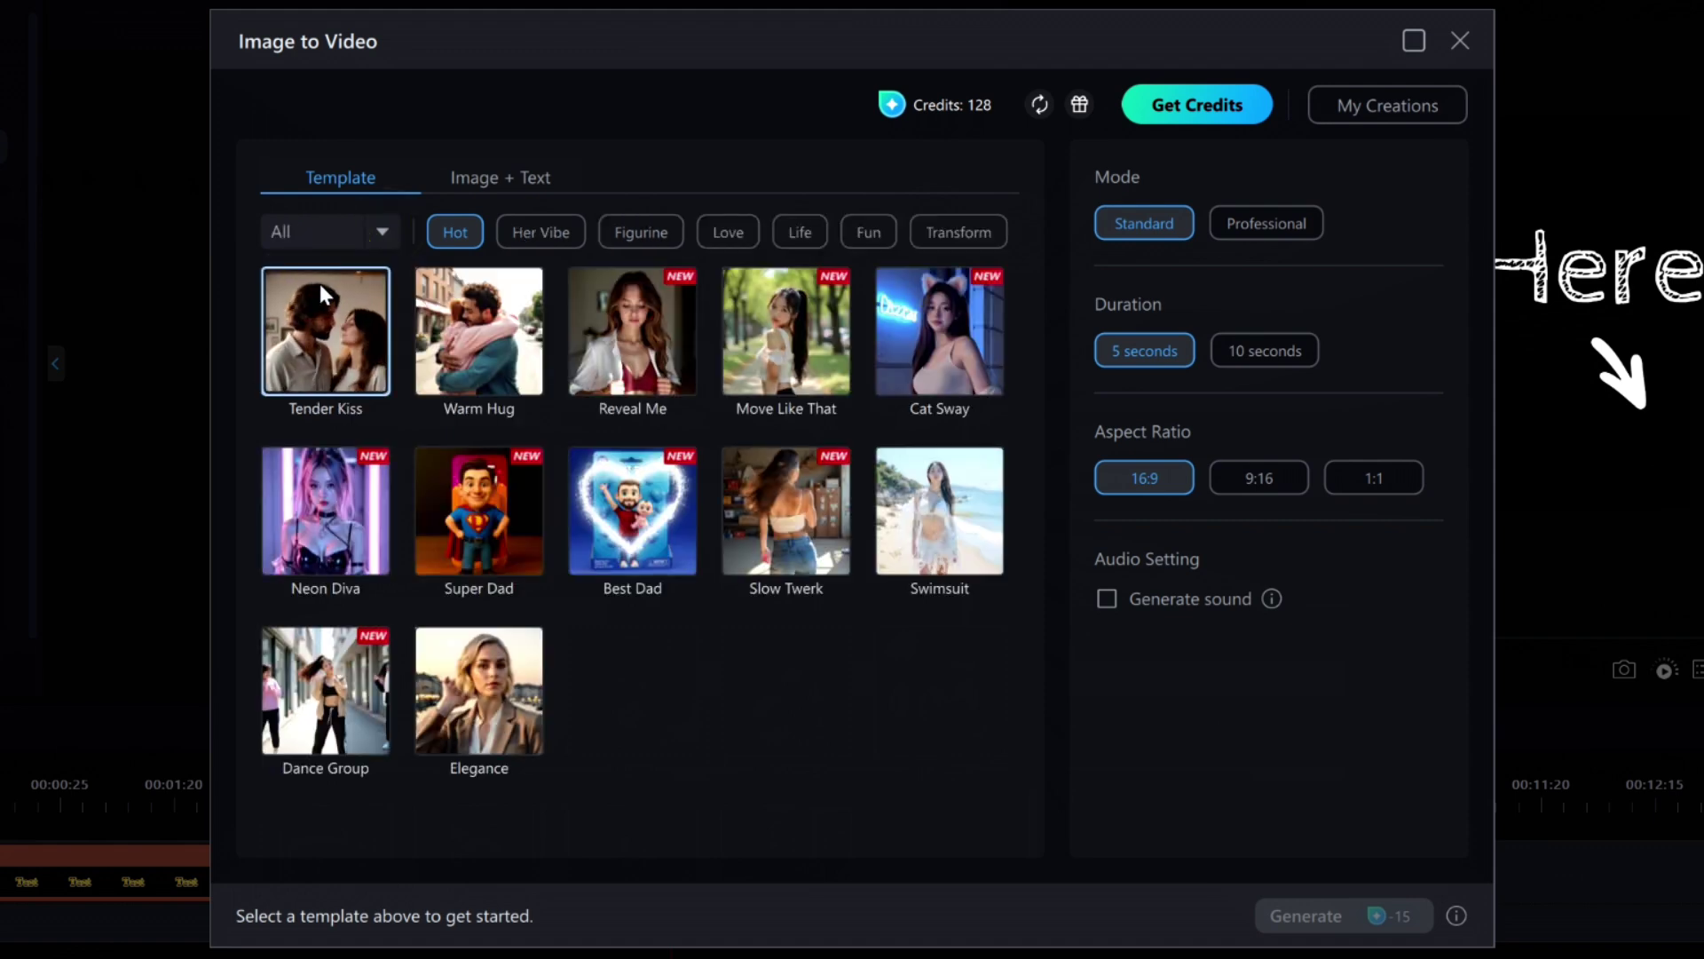
left_click(548, 232)
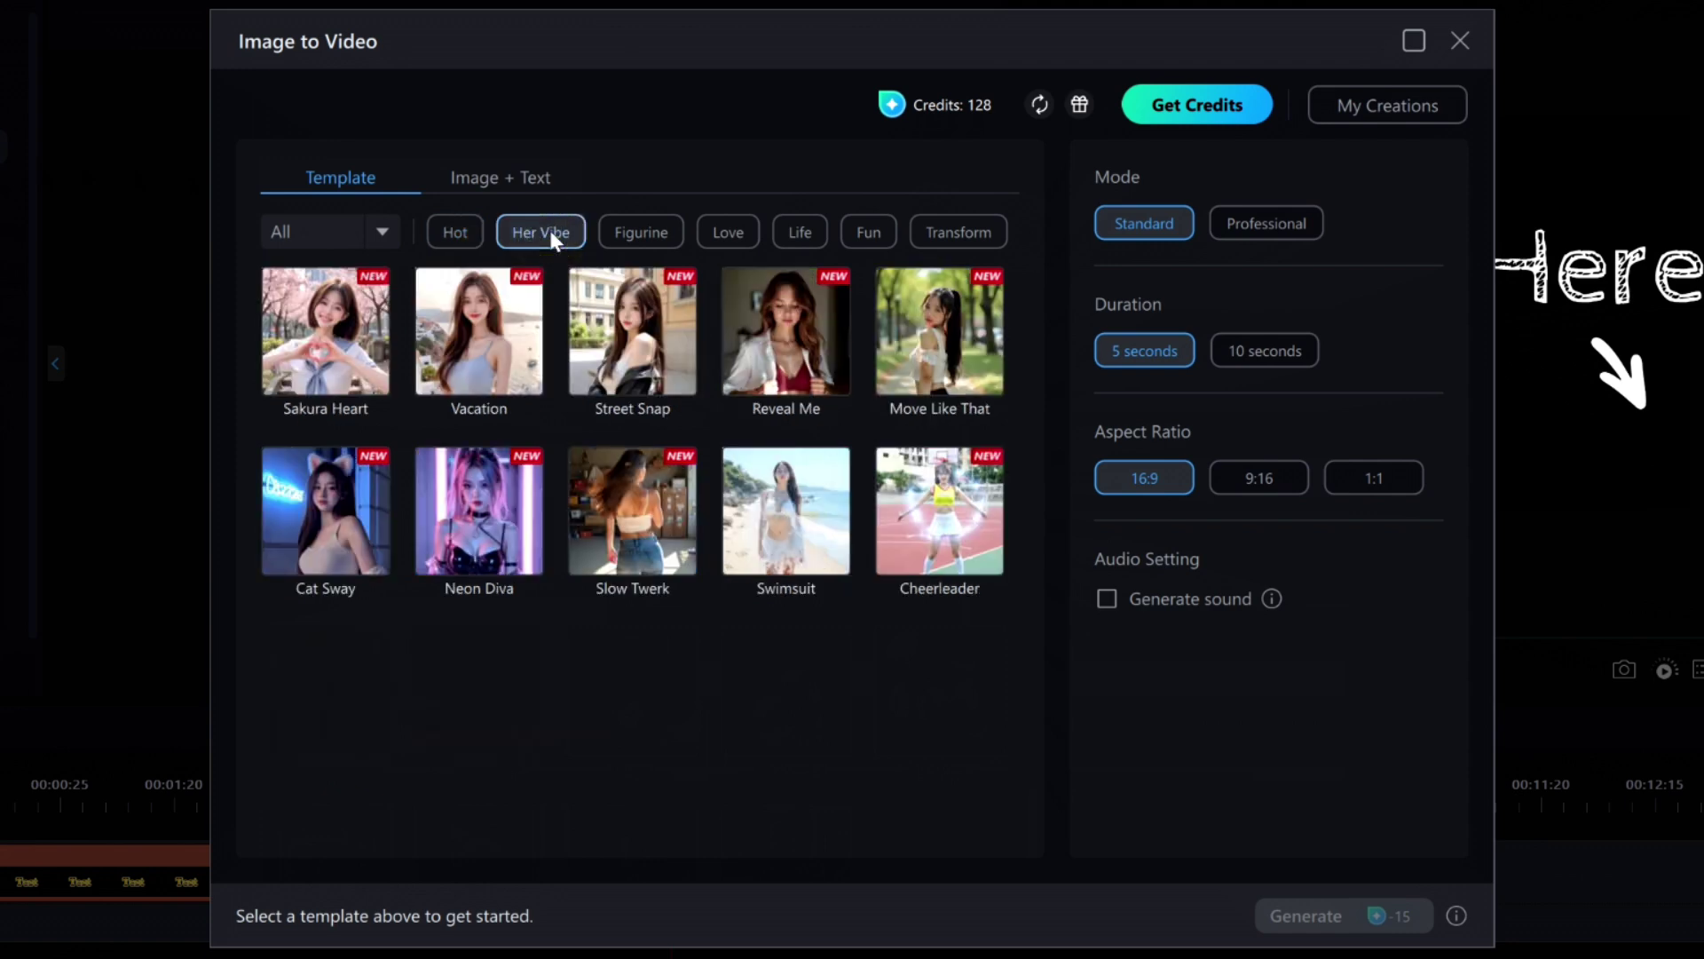
left_click(645, 224)
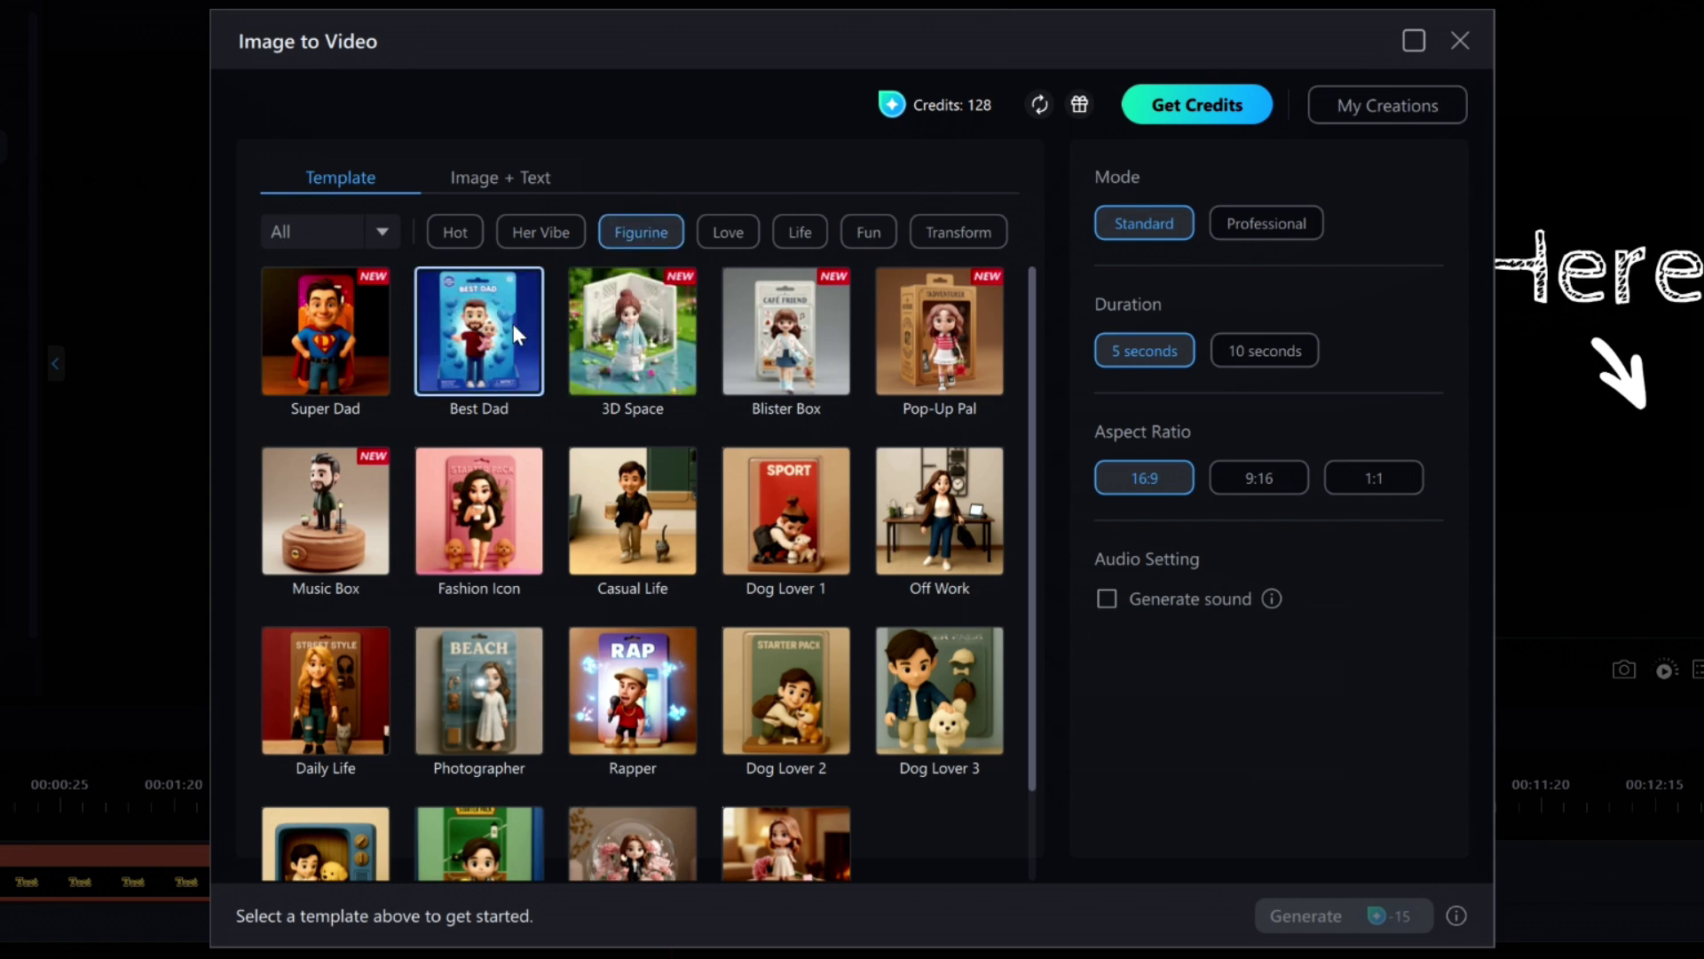
left_click(337, 323)
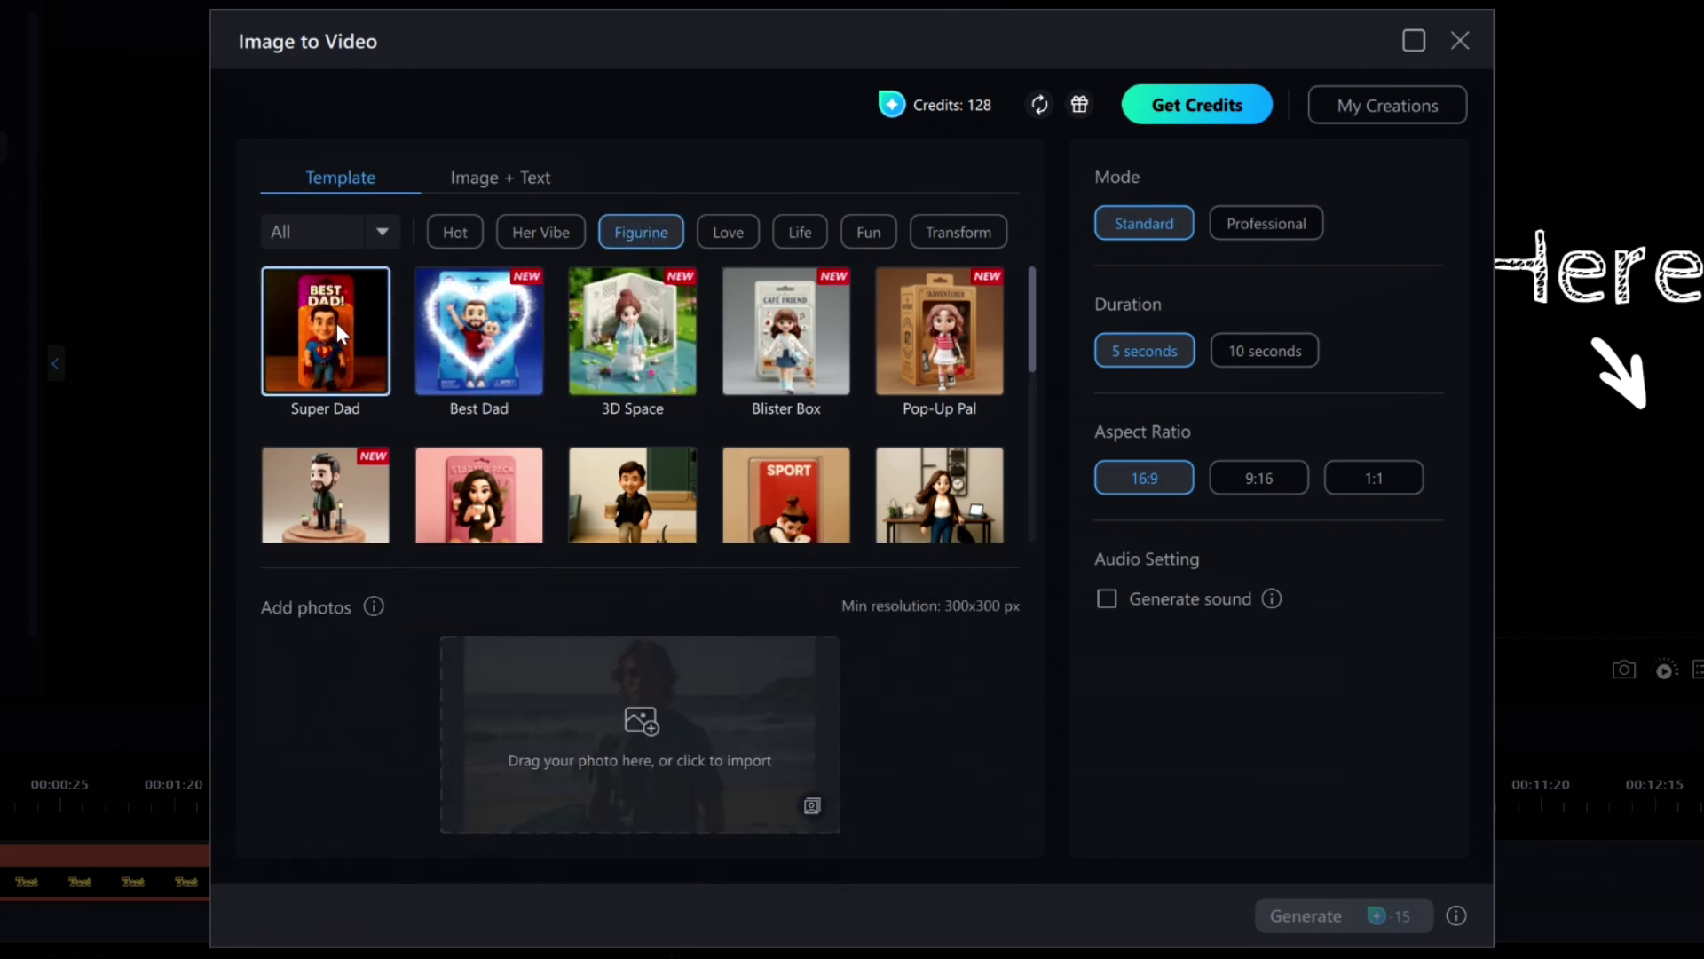